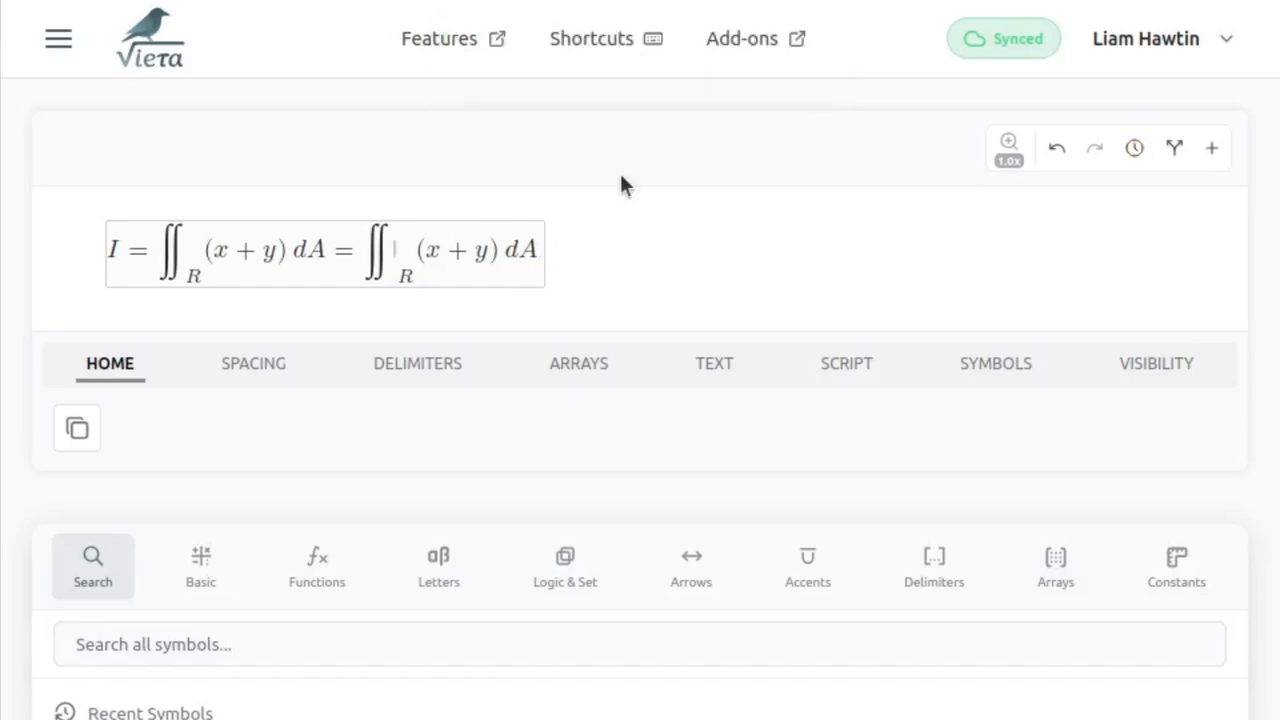
# - Replace the double integral symbol in the copied right-hand expression with a single integral
pyautogui.hotkey('shift', 'Left')
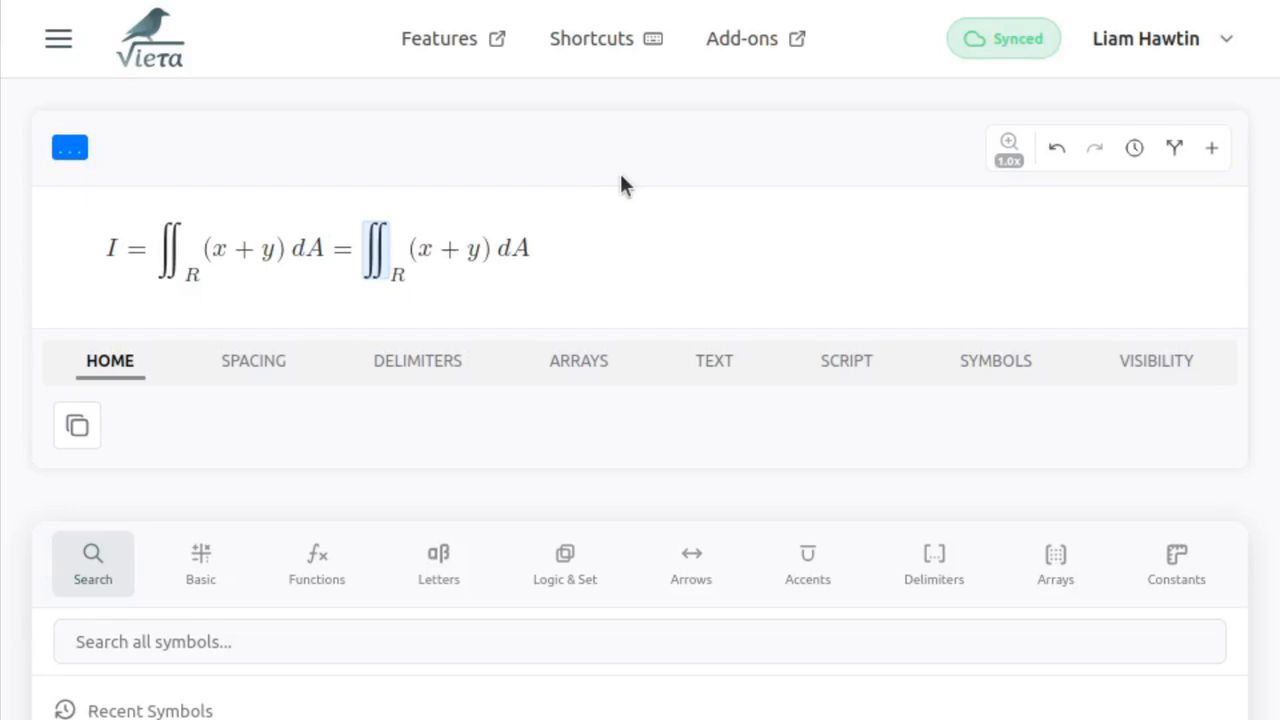
pyautogui.press('space')
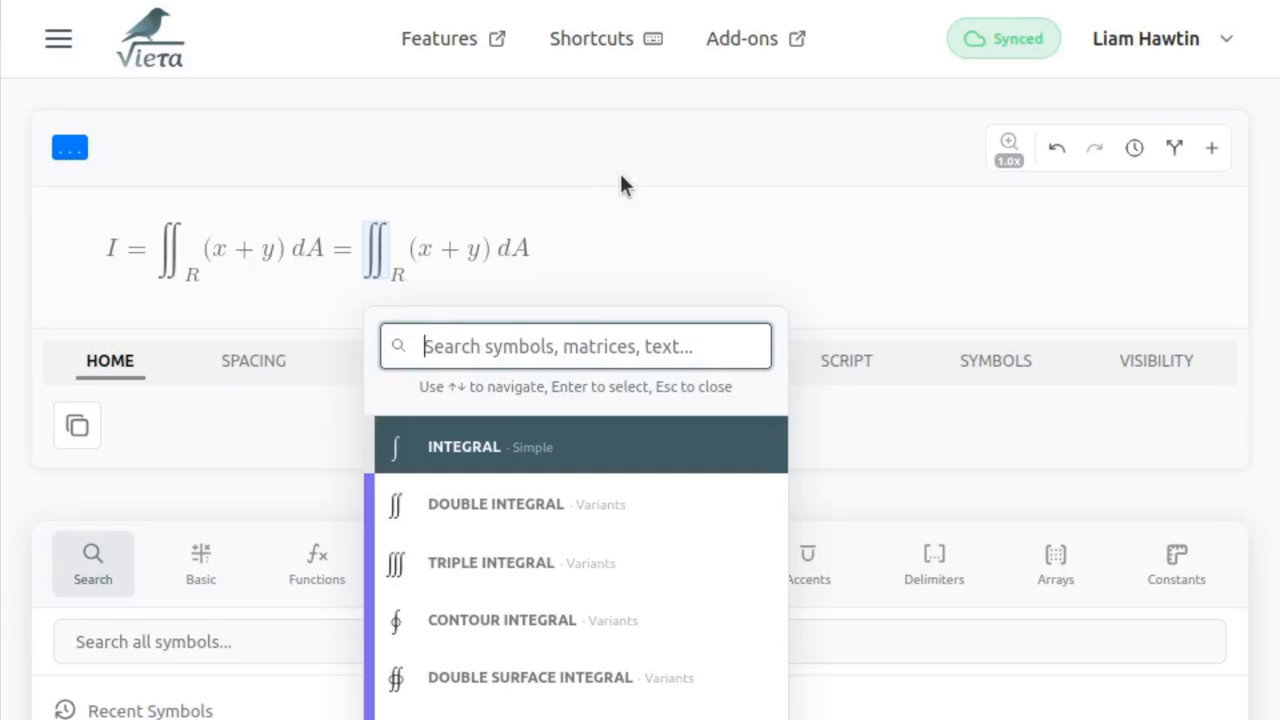
pyautogui.press('Return')
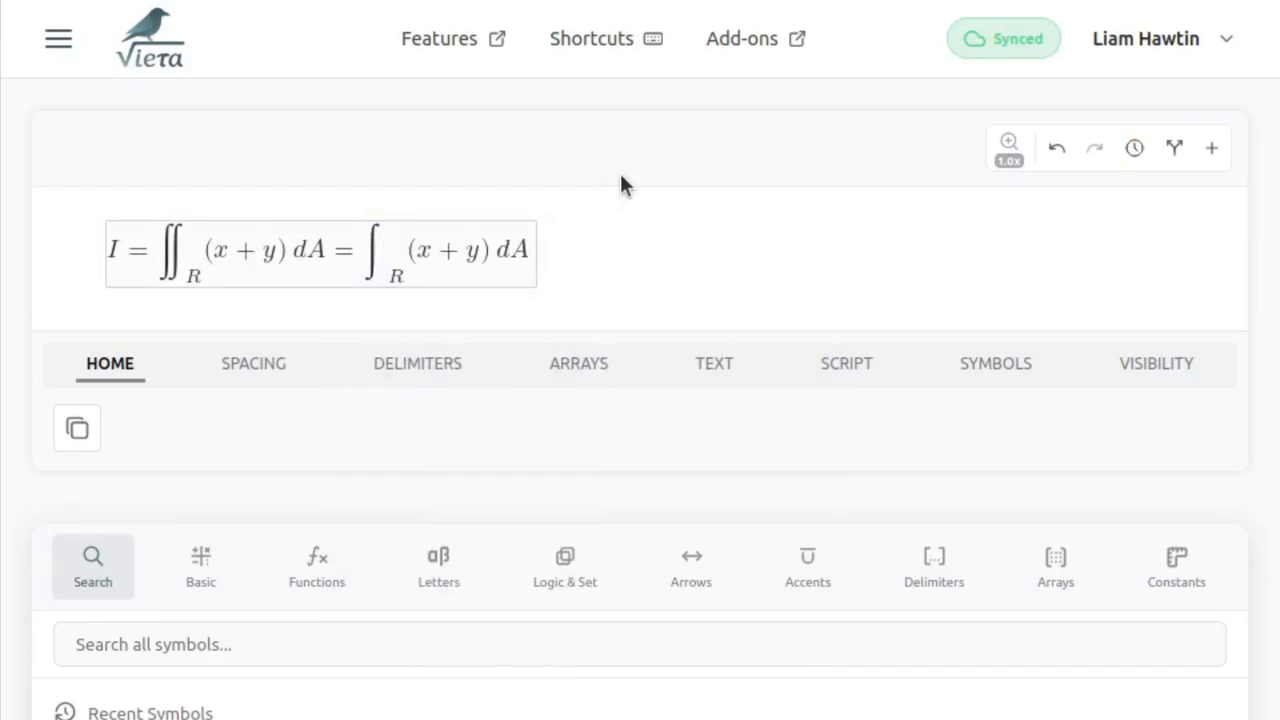
# - Insert another single integral beside the one in the right-hand expression by searching the symbols for "int"
pyautogui.press('\\')
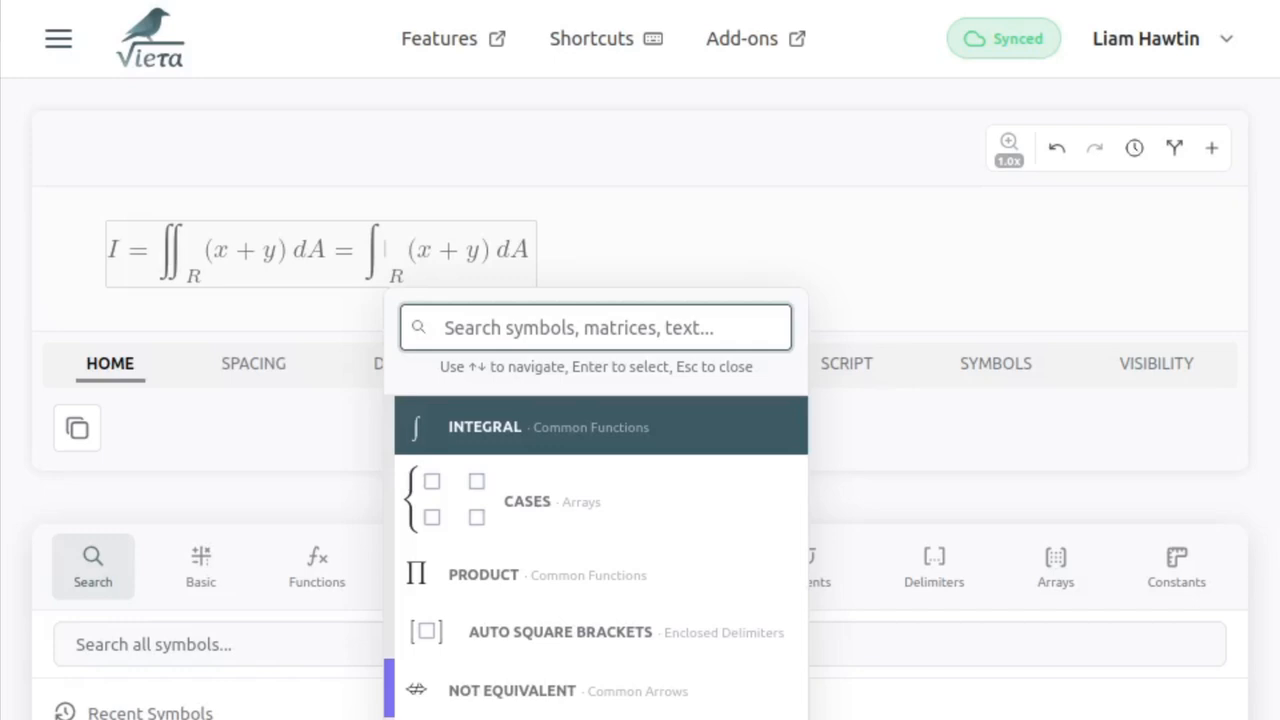
pyautogui.write('int')
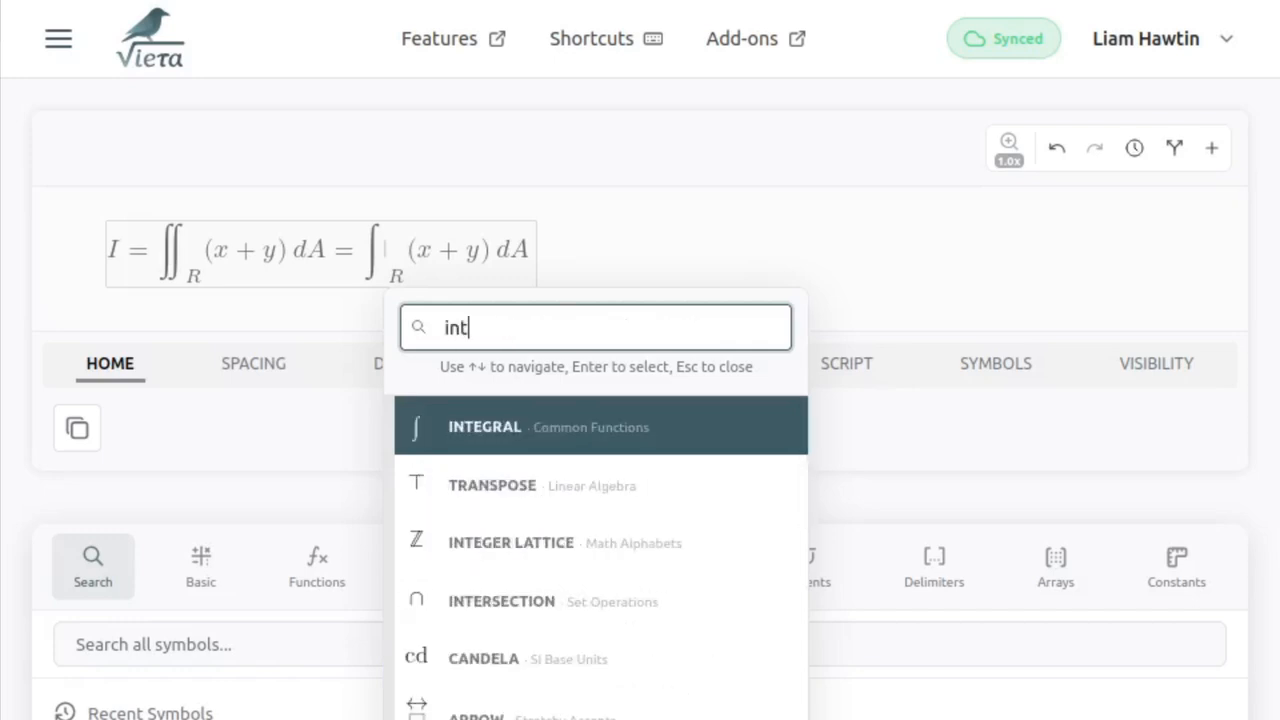
pyautogui.press('Return')
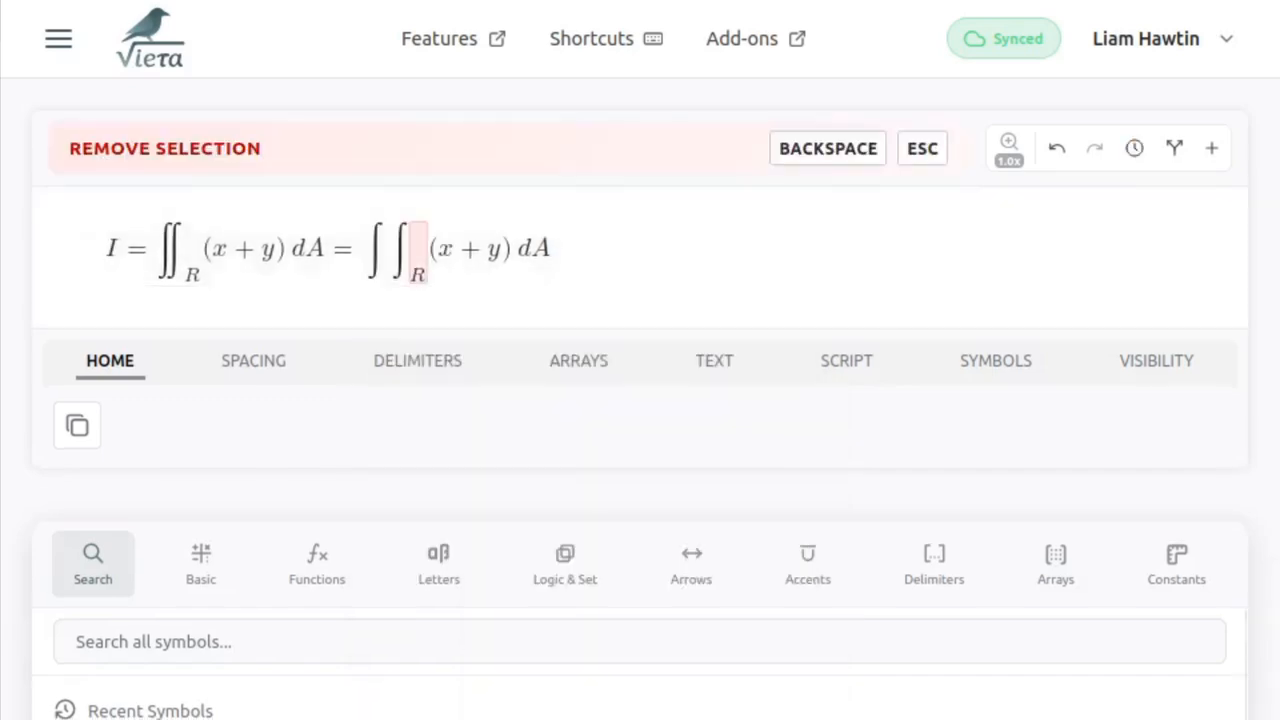
# - Reduce the right-hand expression to one integral without the R subscript, and change its dA to dy
pyautogui.press('BackSpace')
pyautogui.press('BackSpace')
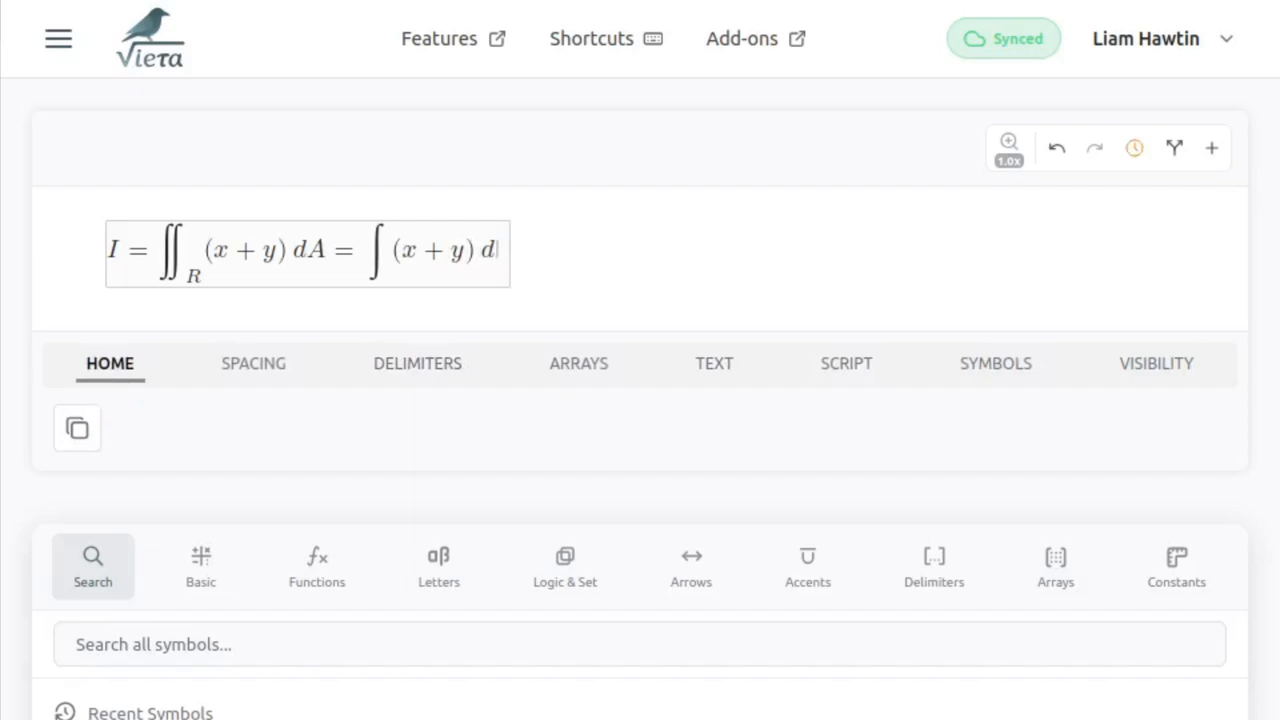
pyautogui.write('y')
# - Add the lower limit y=x^2 to the right-hand integral
pyautogui.click(394, 249)
pyautogui.write('_{')
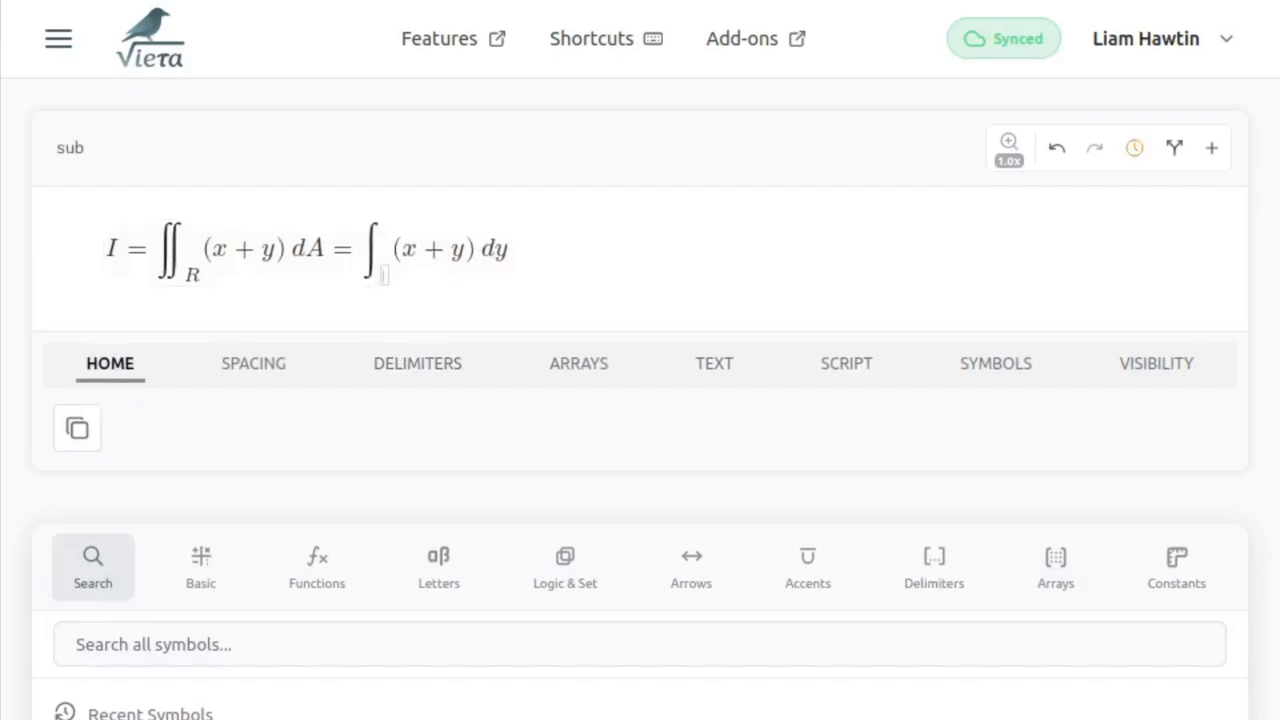
pyautogui.write('y')
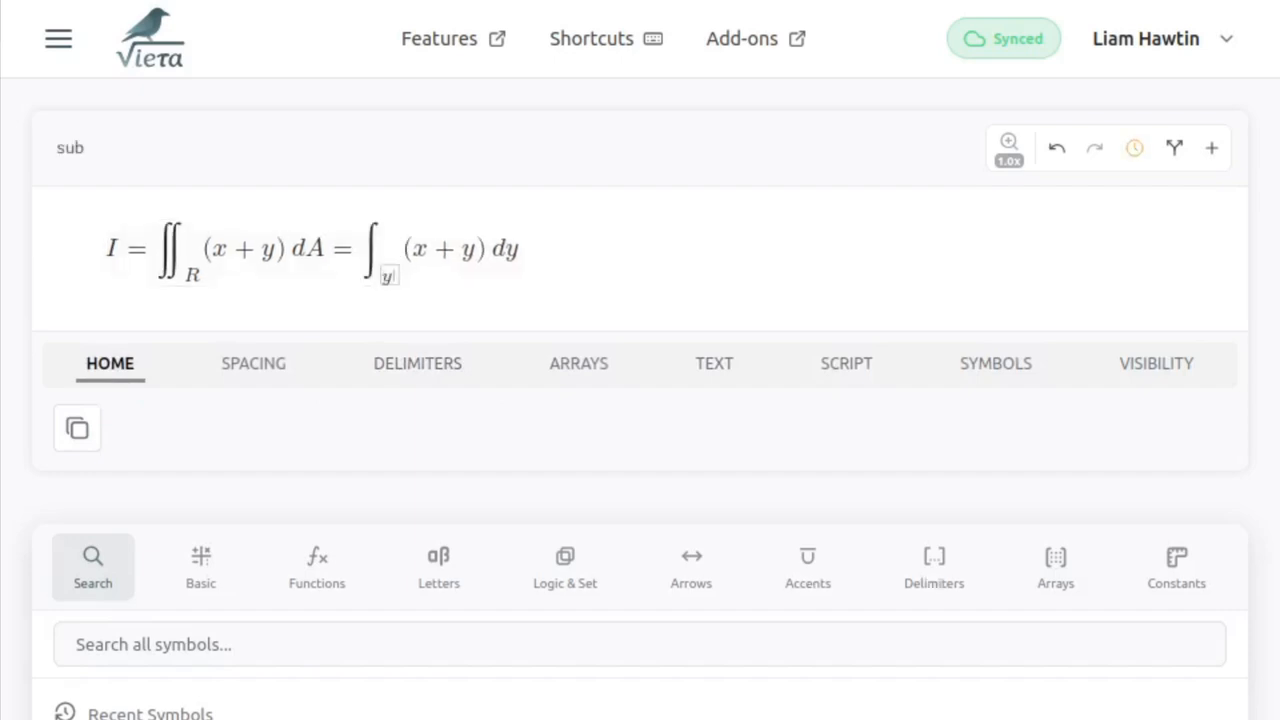
pyautogui.write('=x^2')
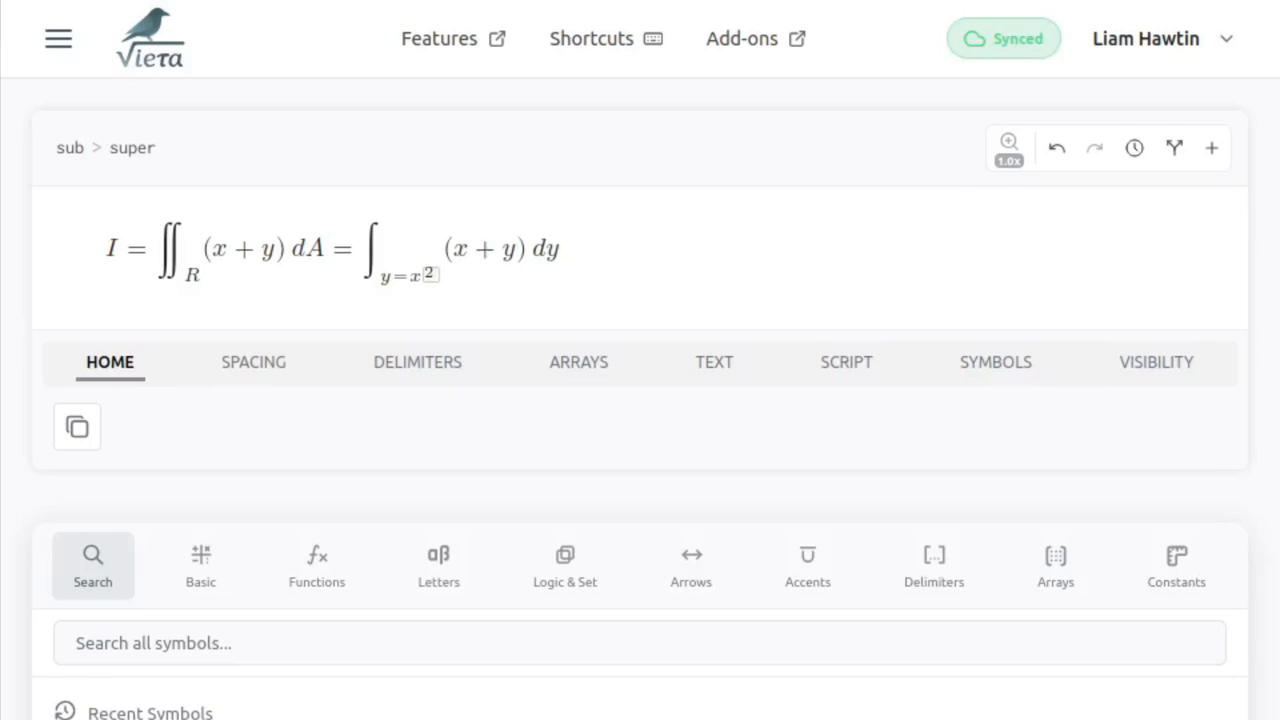
# - Enable Auto-Zoom and move the cursor through the lower limit y=x^2 to examine the magnification at each nesting level
pyautogui.click(1010, 160)
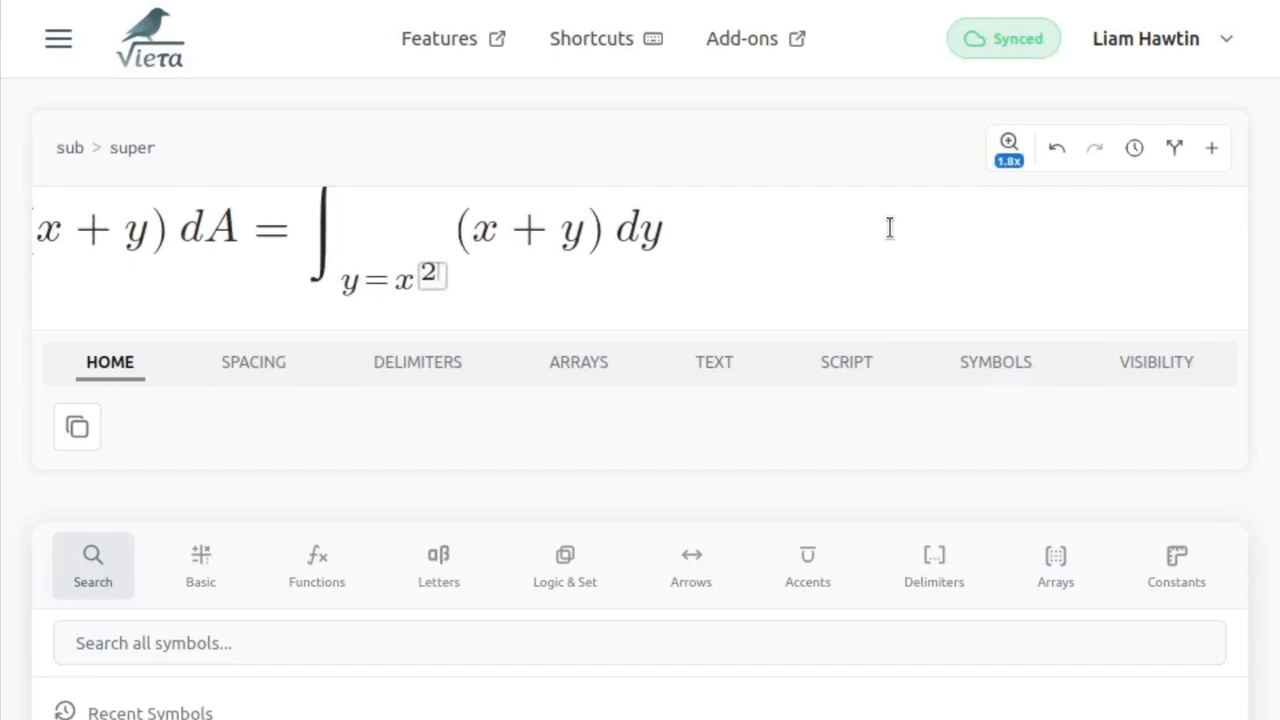
pyautogui.press('Left')
pyautogui.press('Left')
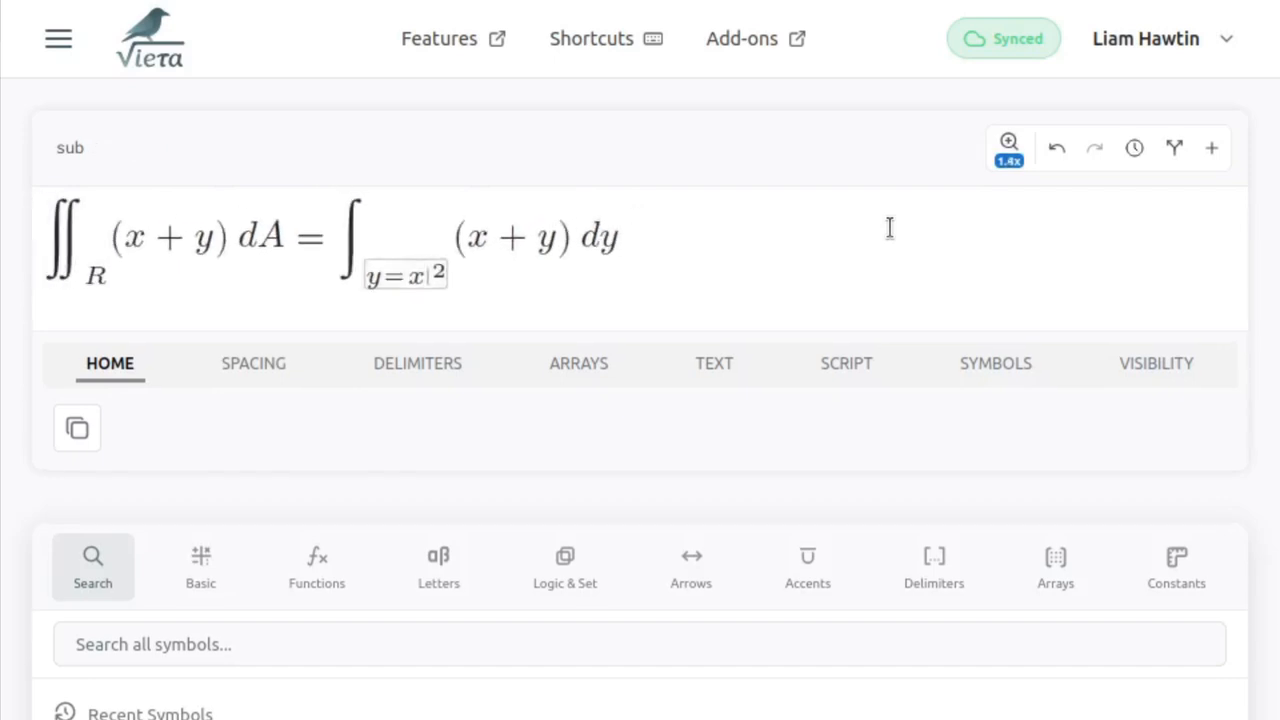
pyautogui.press('Left')
pyautogui.press('Left')
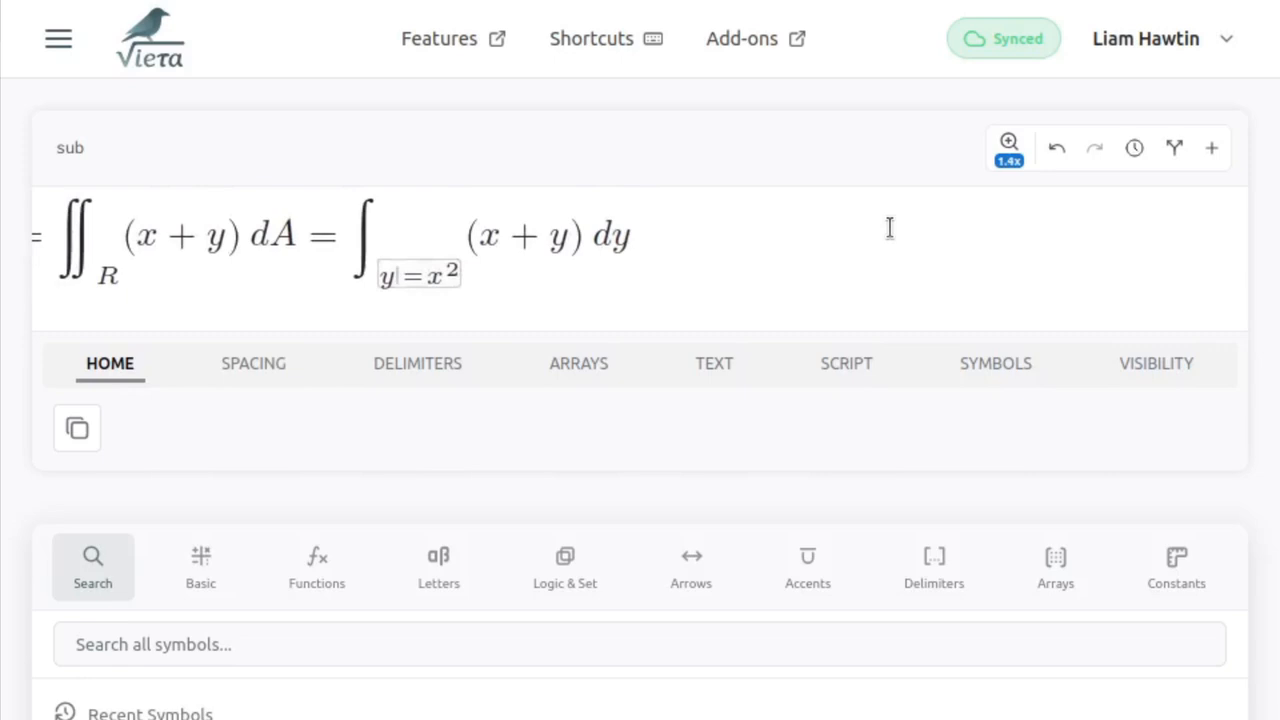
pyautogui.press('Right')
pyautogui.press('Right')
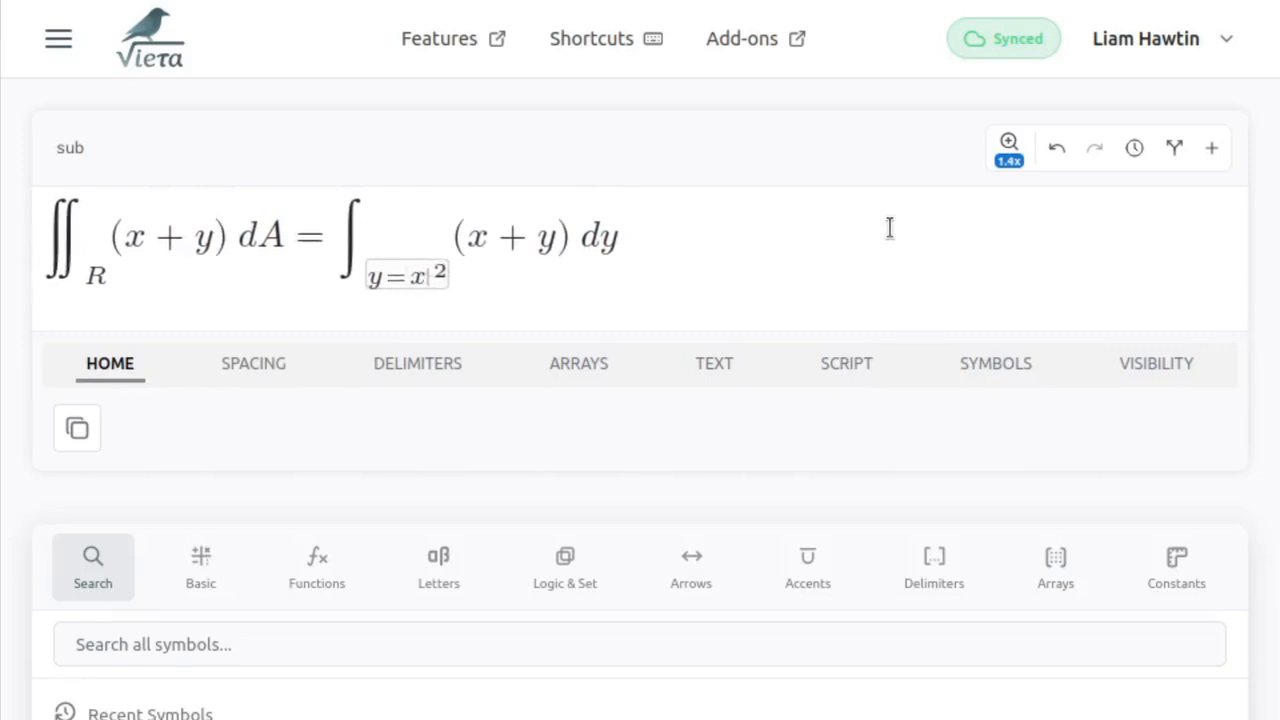
pyautogui.press('Right')
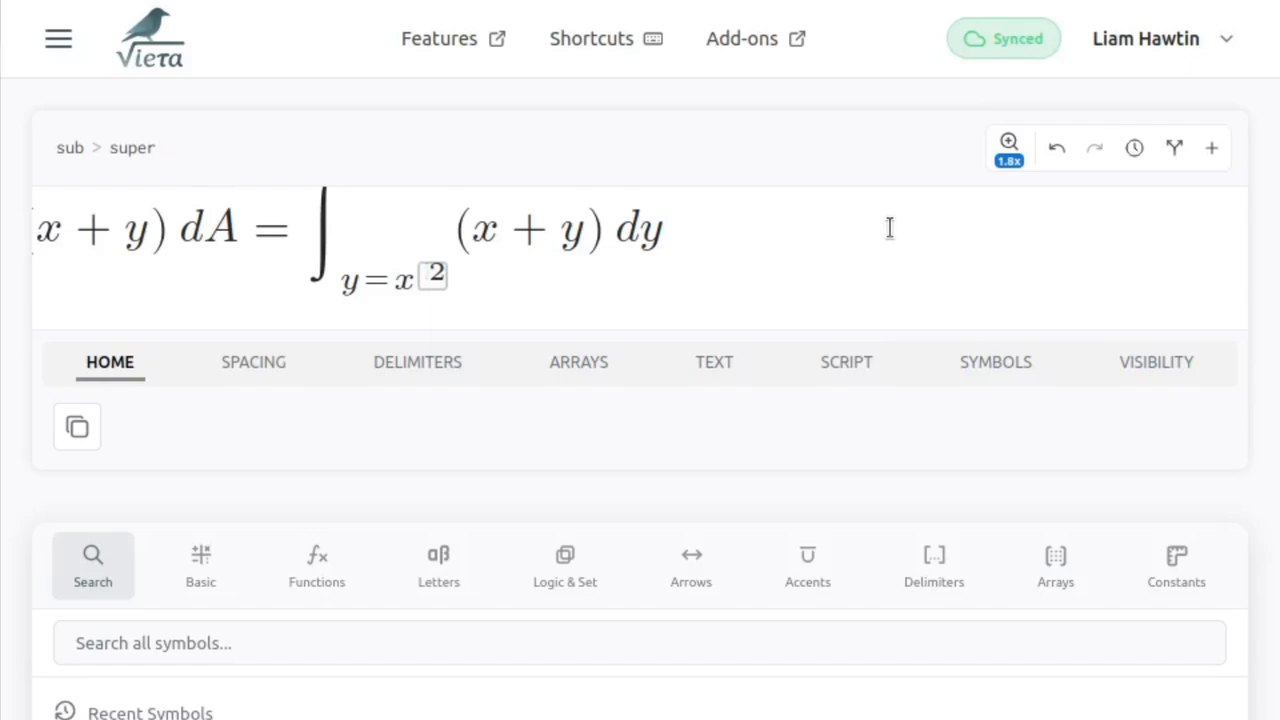
pyautogui.press('Right')
pyautogui.press('Left')
pyautogui.press('Right')
# - Add the upper limit y=2x to the right-hand integral
pyautogui.press('Right')
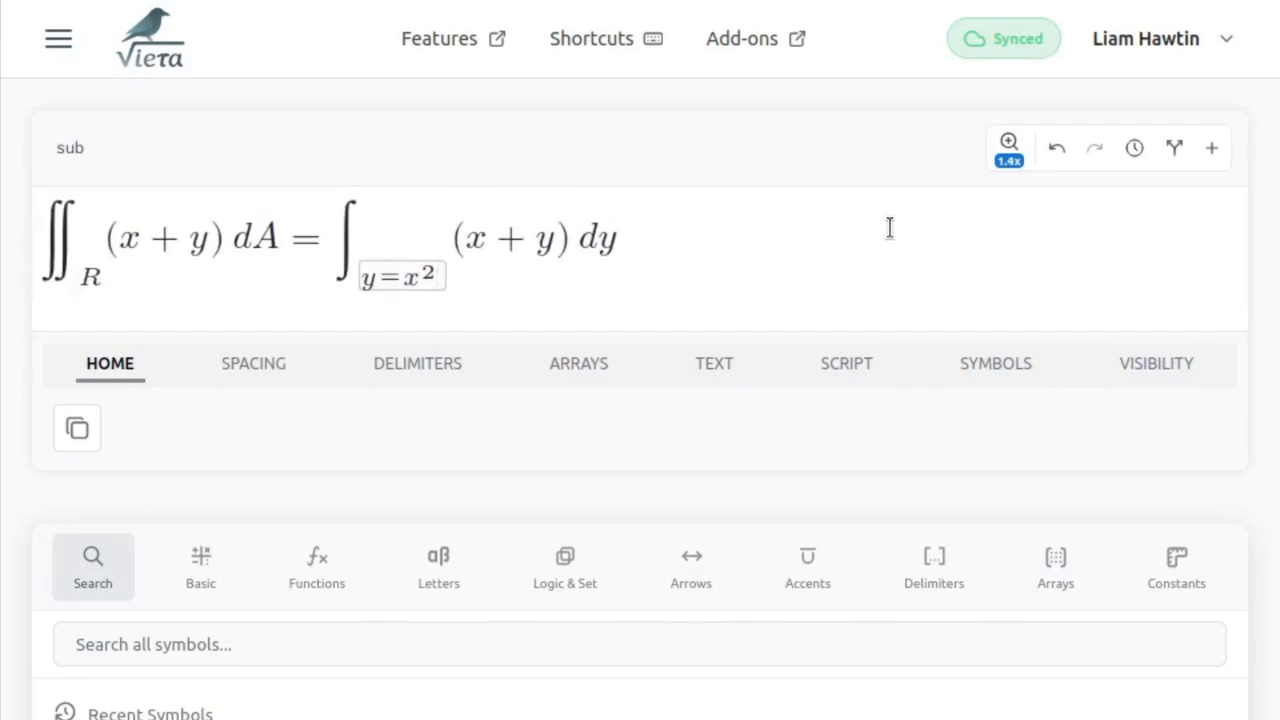
pyautogui.press('Right')
pyautogui.hotkey('shift', '6')
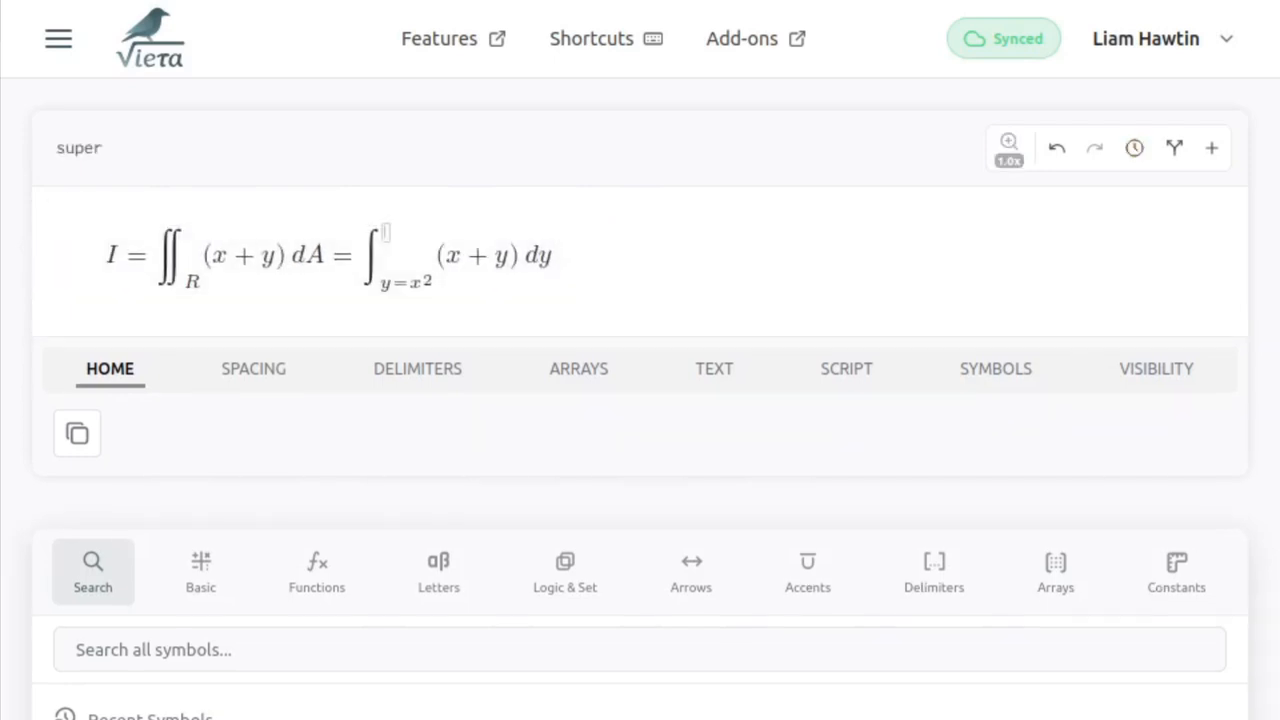
pyautogui.write('y=2x')
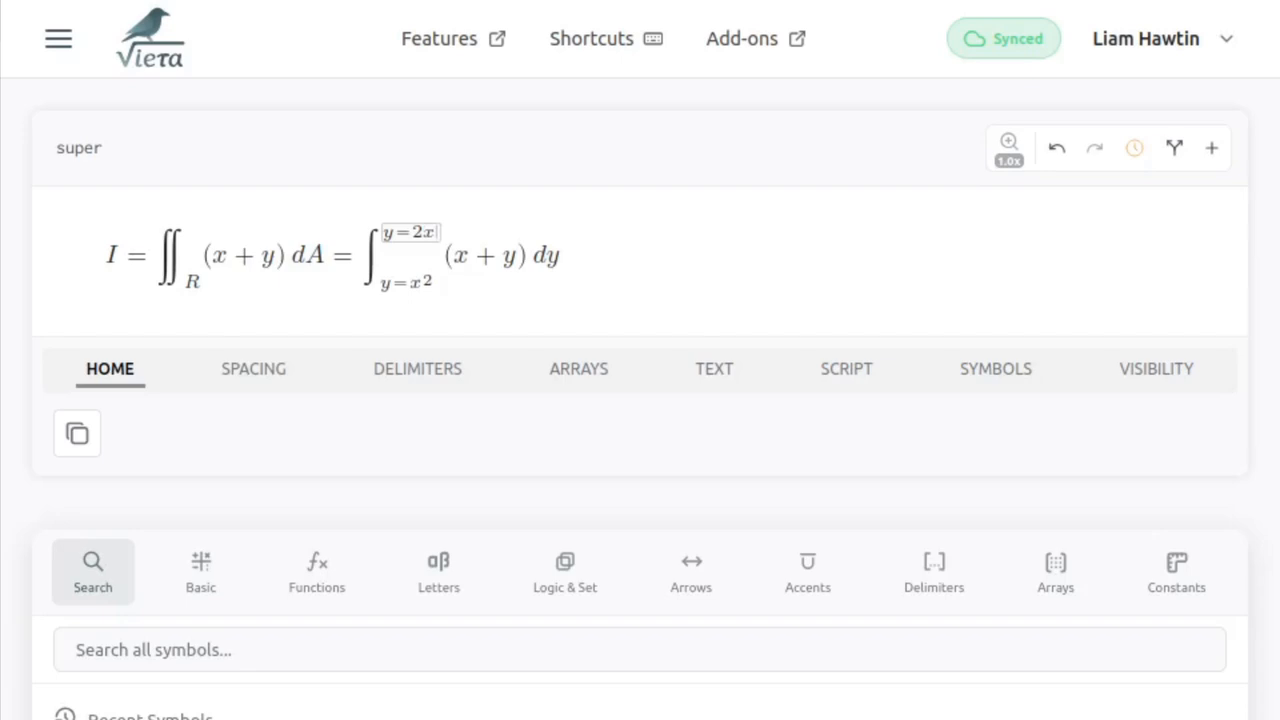
# - Try wider spacing before dy in the right-hand integral, including 7 mu, and revert it
pyautogui.click(530, 254)
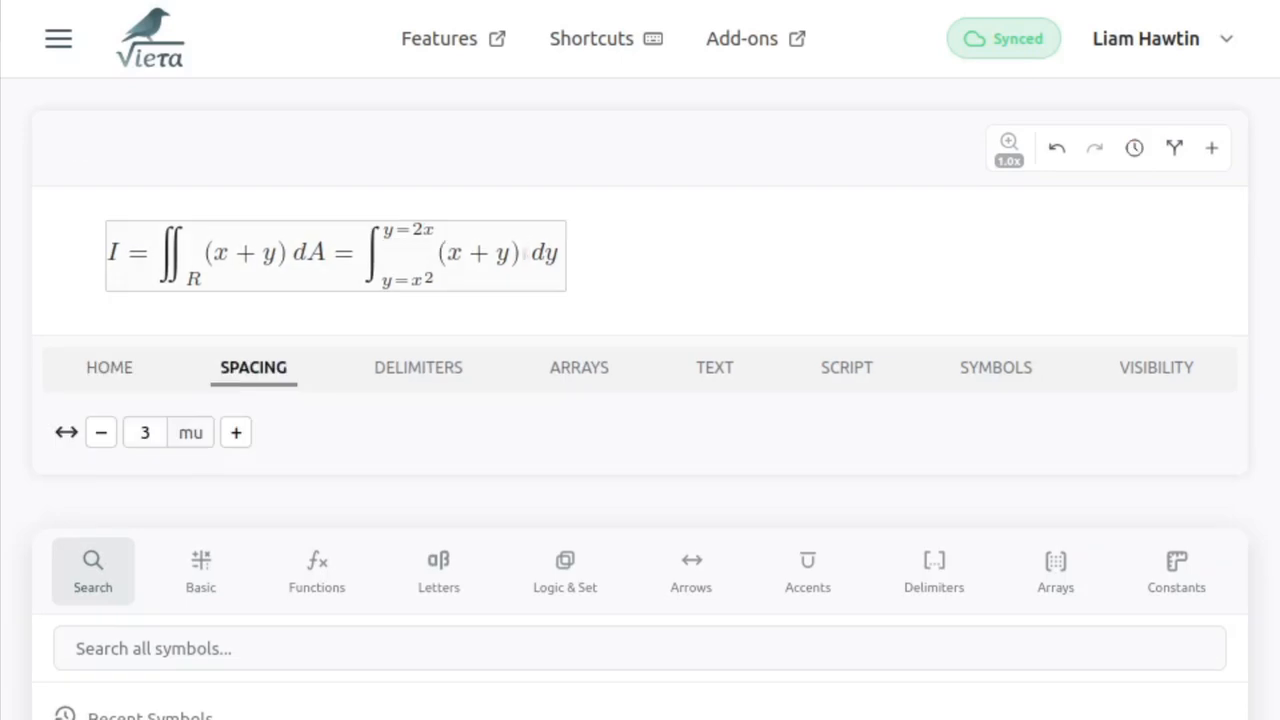
pyautogui.press('Left')
pyautogui.press('Right')
pyautogui.press('space')
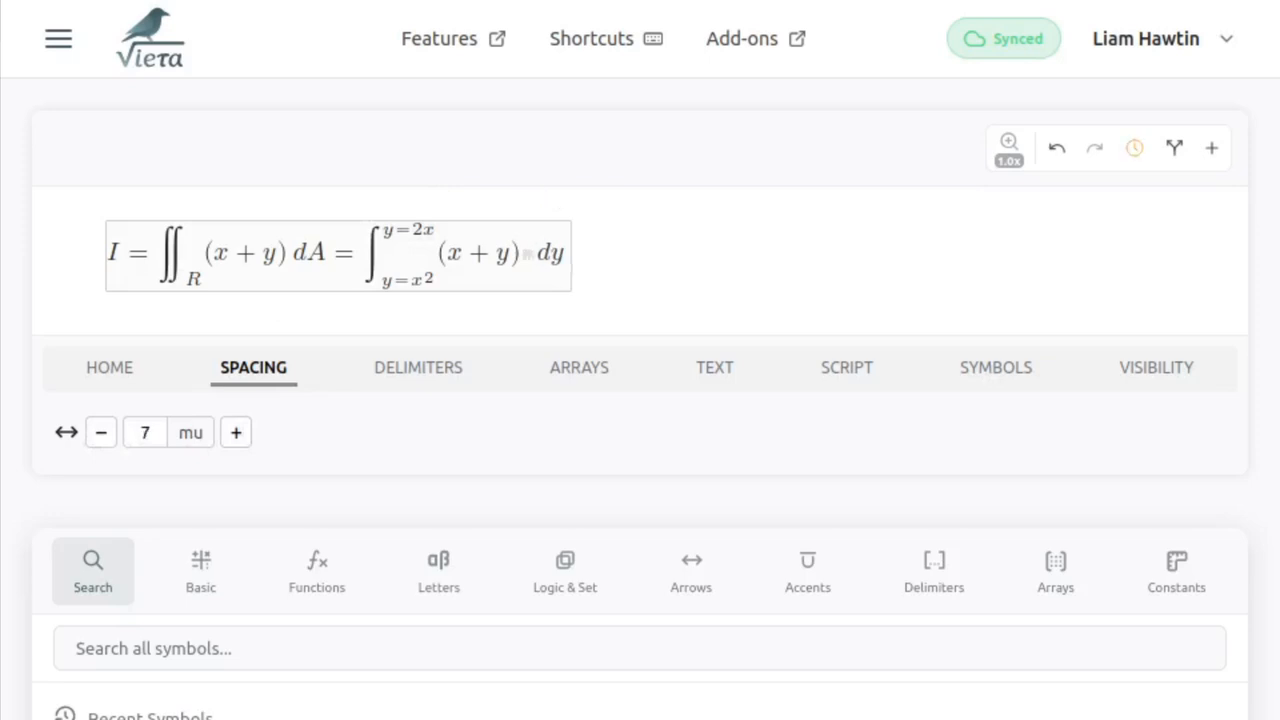
pyautogui.press('space')
pyautogui.press('BackSpace')
pyautogui.press('BackSpace')
pyautogui.press('Right')
pyautogui.press('Right')
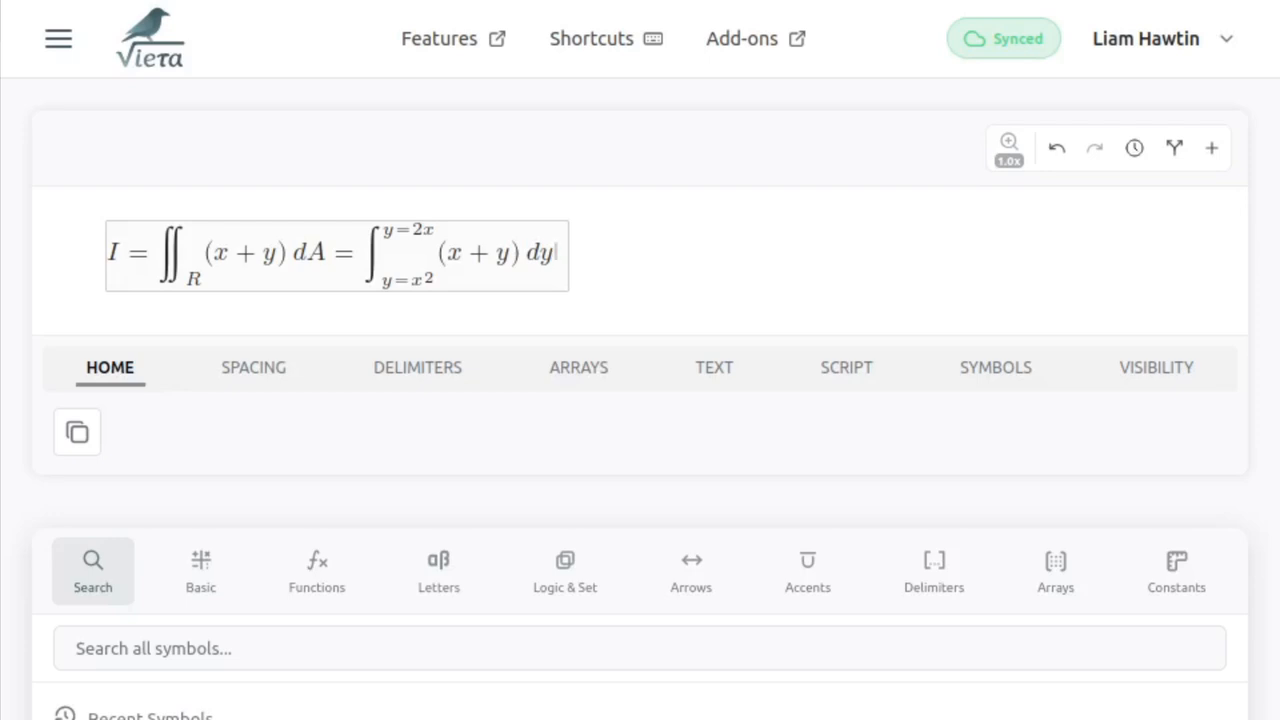
# - Enclose the entire right-hand integral, from the integral sign through dy, in parentheses
pyautogui.hotkey('shift', 'Left')
pyautogui.hotkey('shift', 'Left')
pyautogui.hotkey('shift', 'Left')
pyautogui.hotkey('shift', 'Left')
pyautogui.hotkey('shift', 'Left')
pyautogui.hotkey('shift', 'Left')
pyautogui.hotkey('shift', 'Left')
pyautogui.hotkey('shift', 'Left')
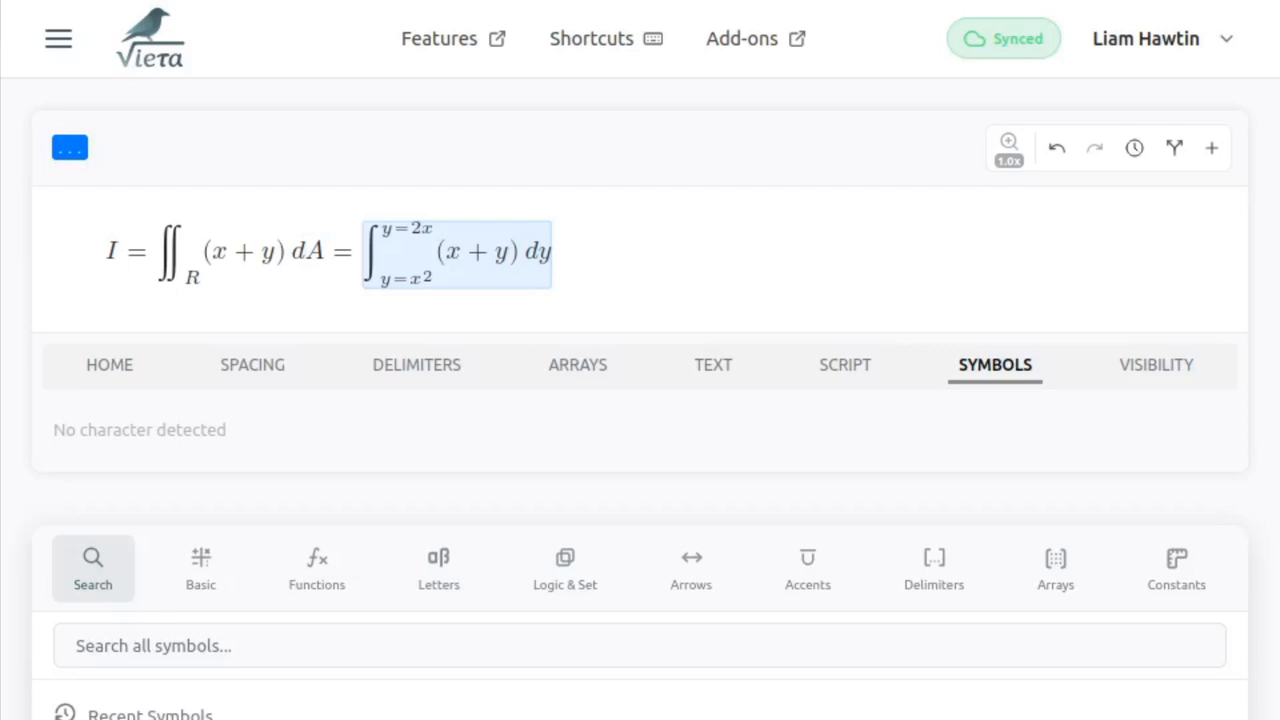
pyautogui.write('(')
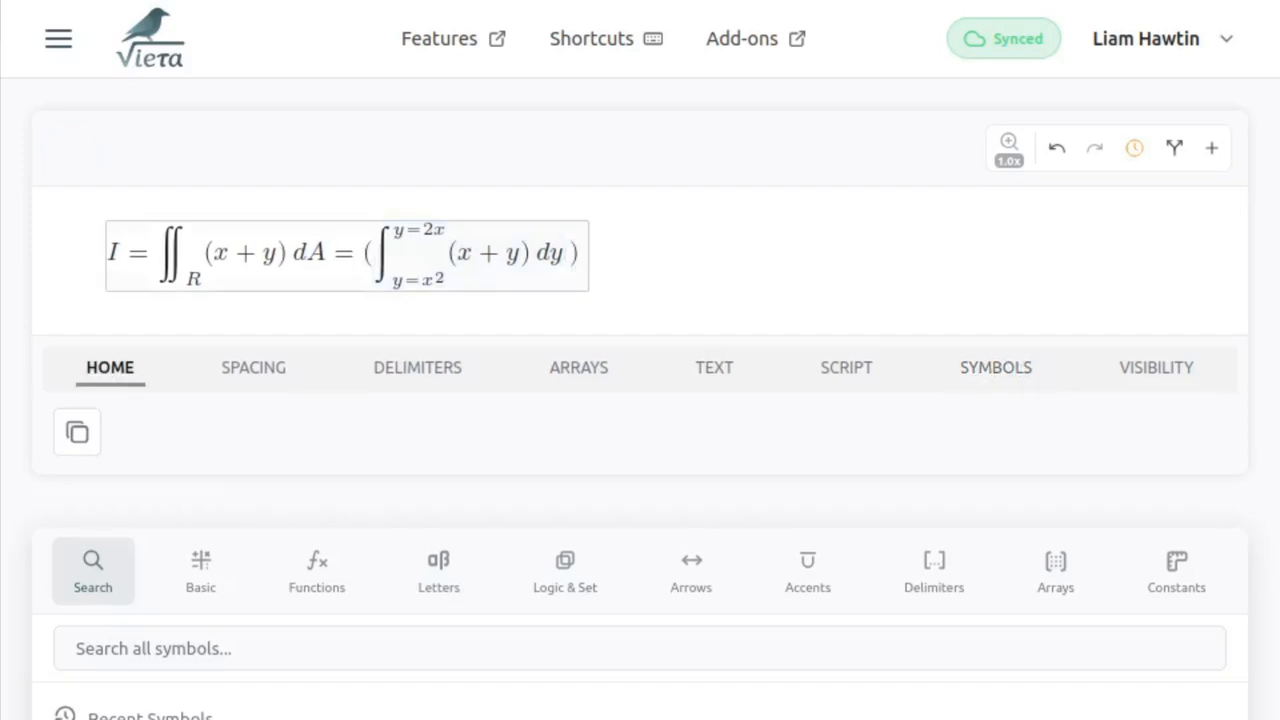
# - Convert the parenthesised right-hand integral into an Auto Scale Delimiter Group
pyautogui.press('Right')
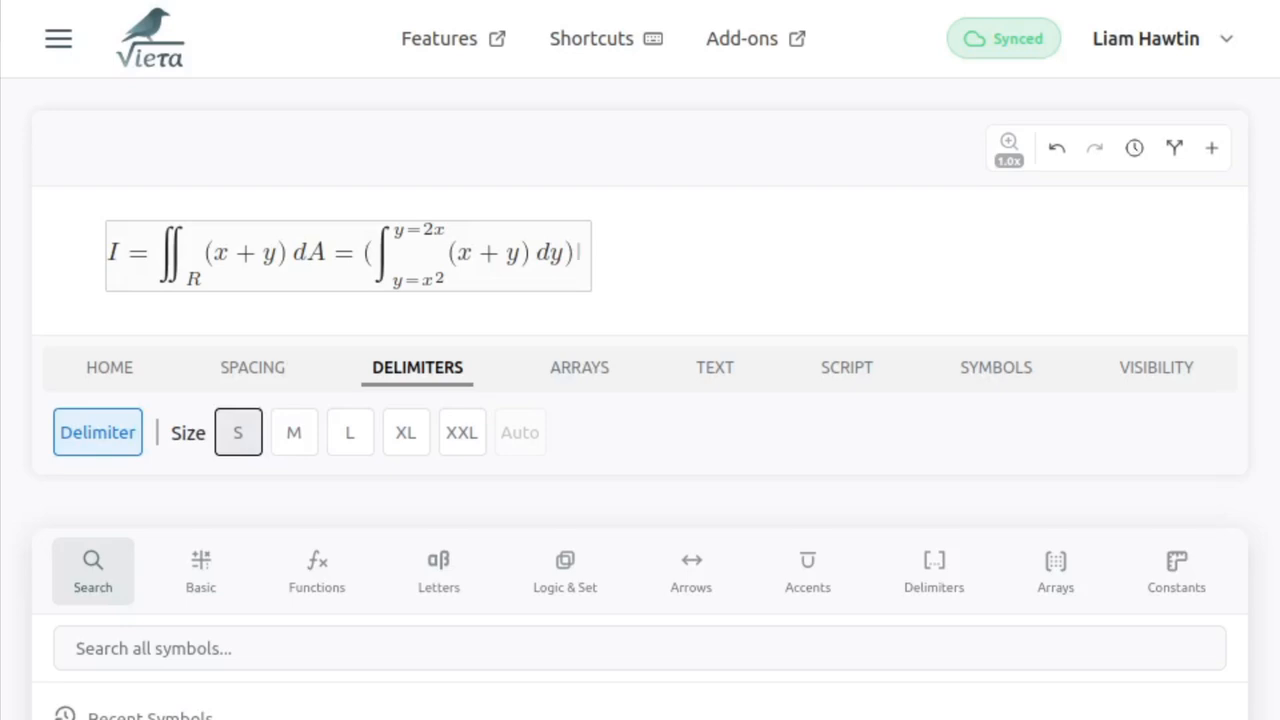
pyautogui.hotkey('shift', 'Left')
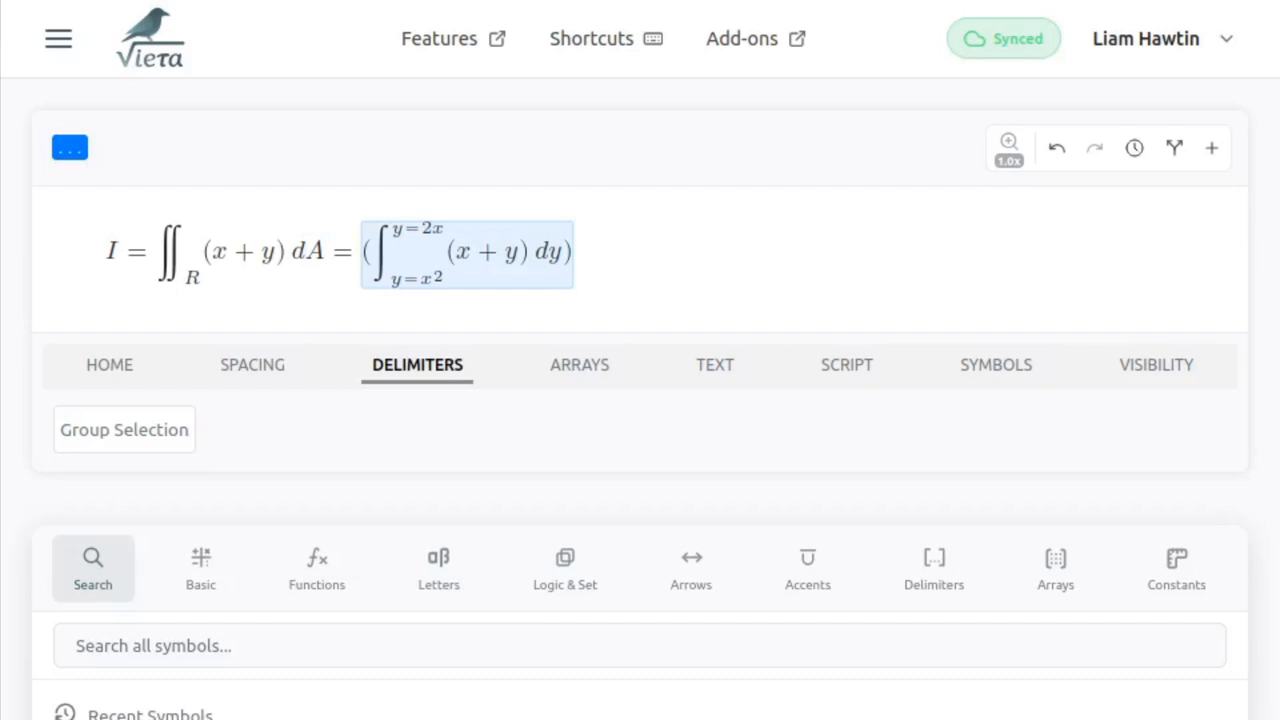
pyautogui.press('space')
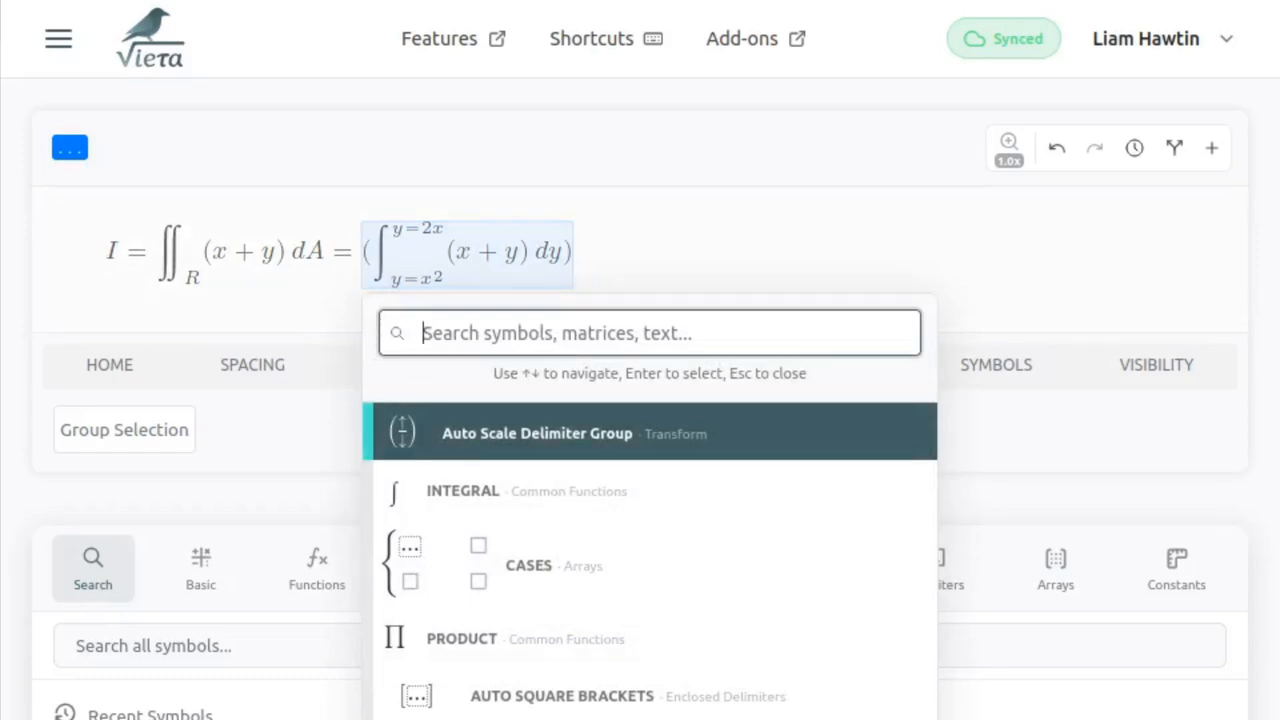
pyautogui.press('Return')
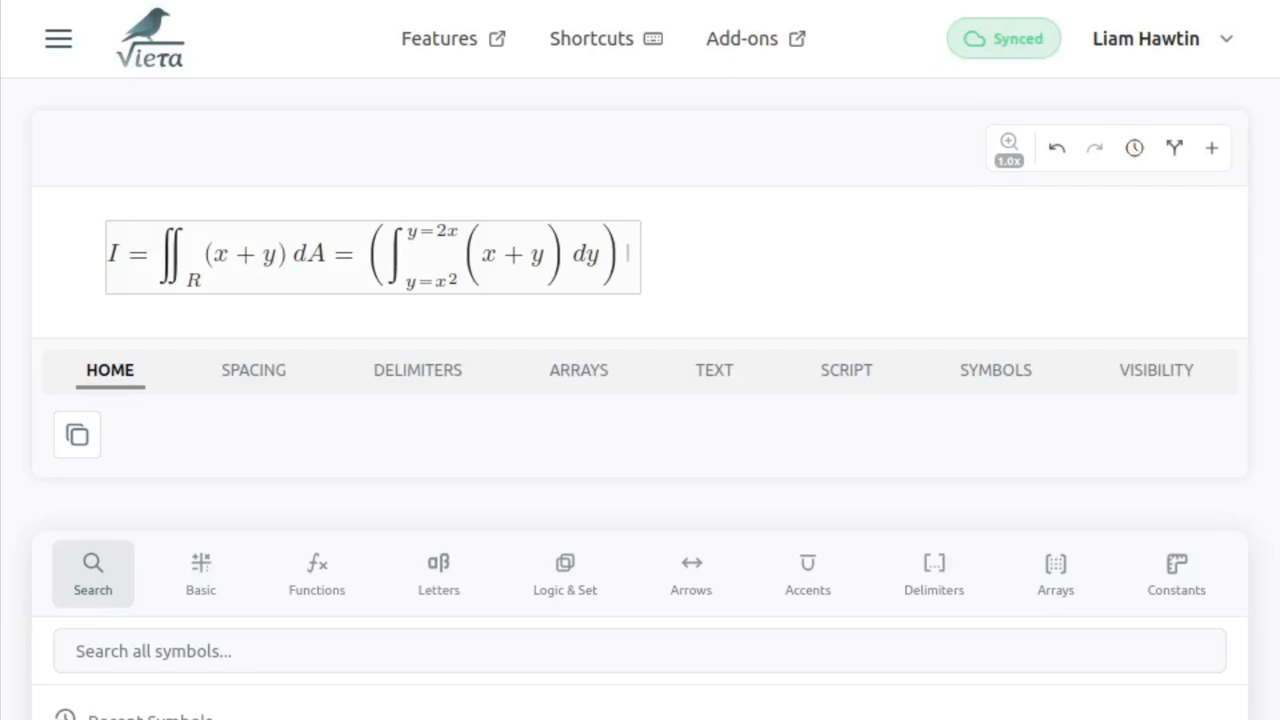
# - Set both parentheses around the inner x + y to delimiter size S
pyautogui.press('Left')
pyautogui.press('Left')
pyautogui.press('Left')
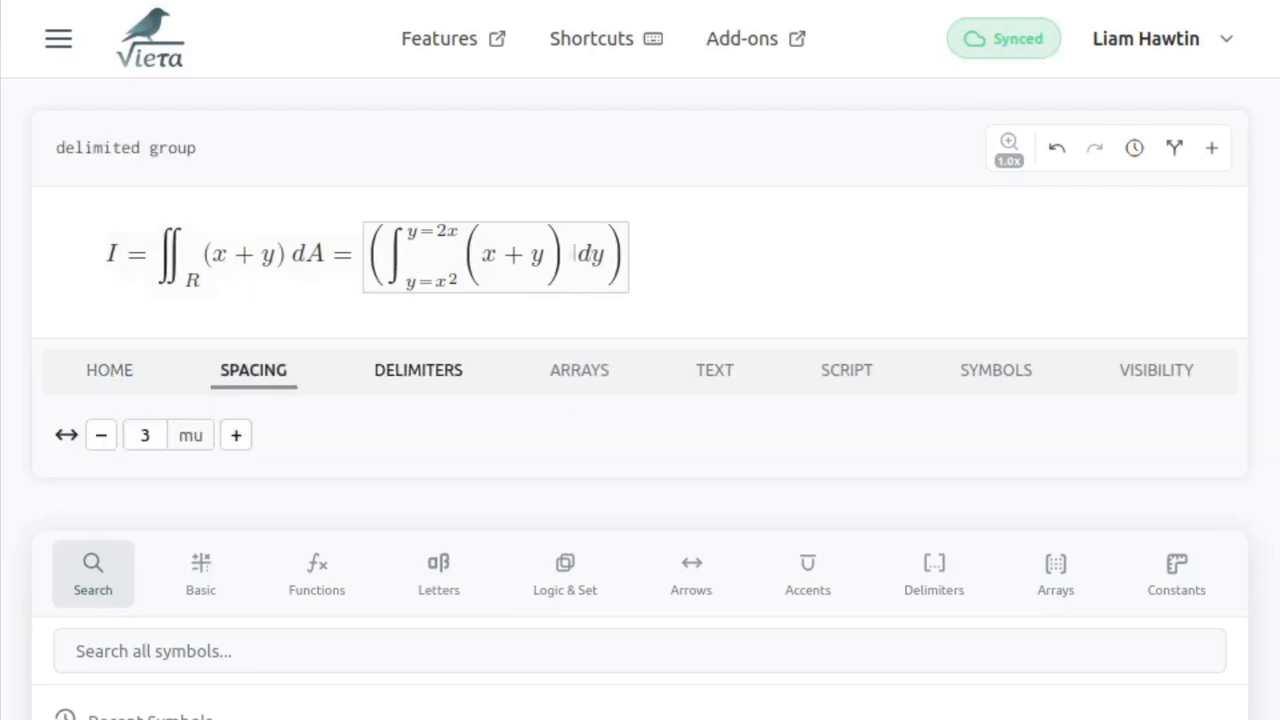
pyautogui.press('Left')
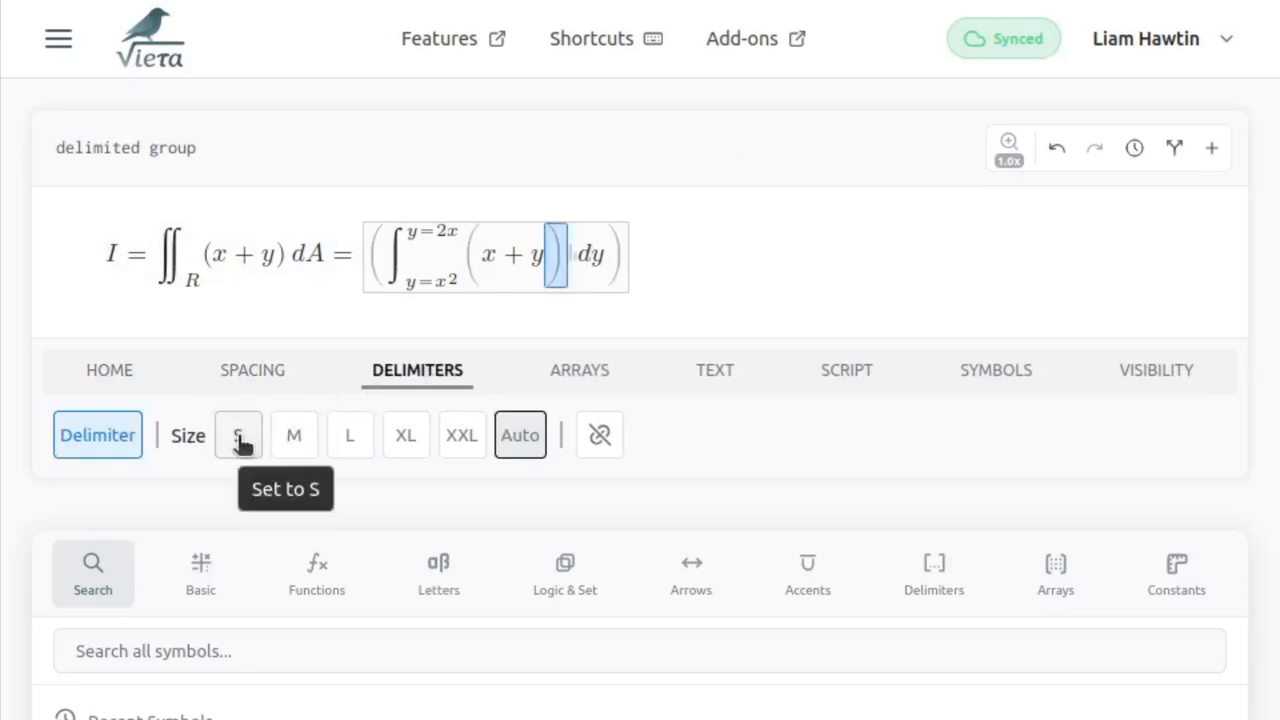
pyautogui.click(240, 443)
pyautogui.press('Left')
pyautogui.press('Left')
pyautogui.press('Left')
pyautogui.press('Left')
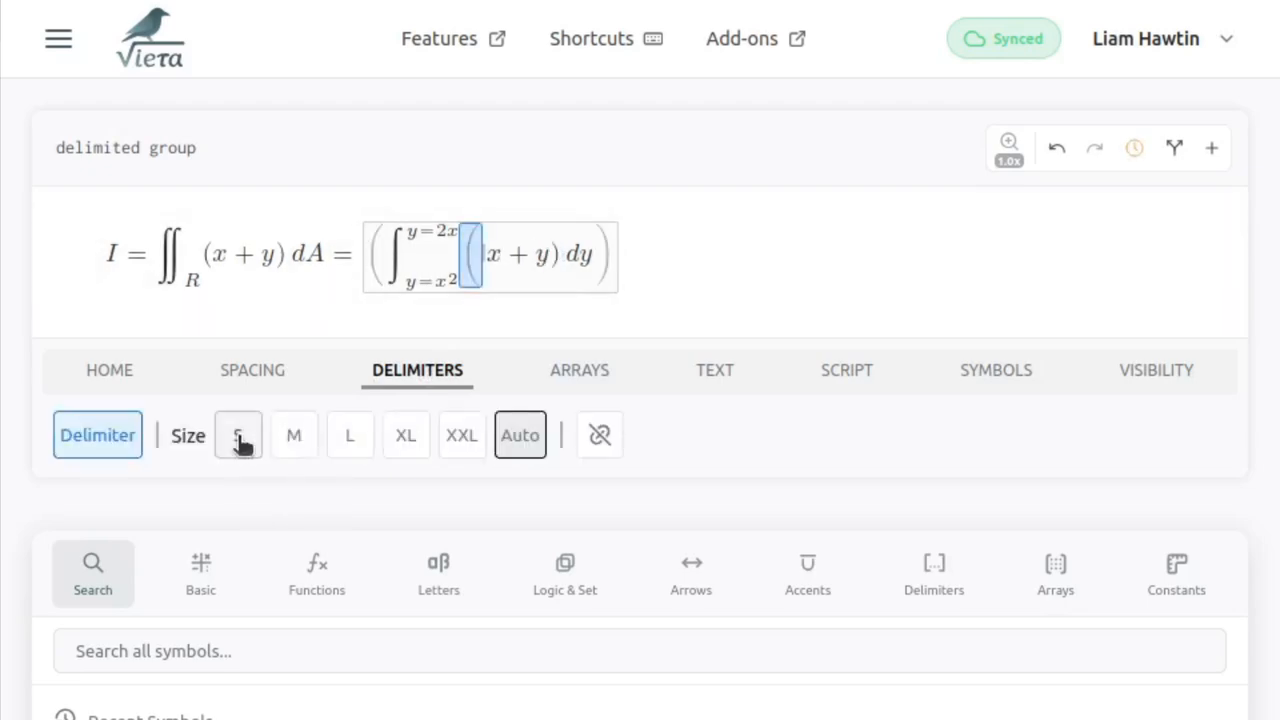
pyautogui.click(238, 443)
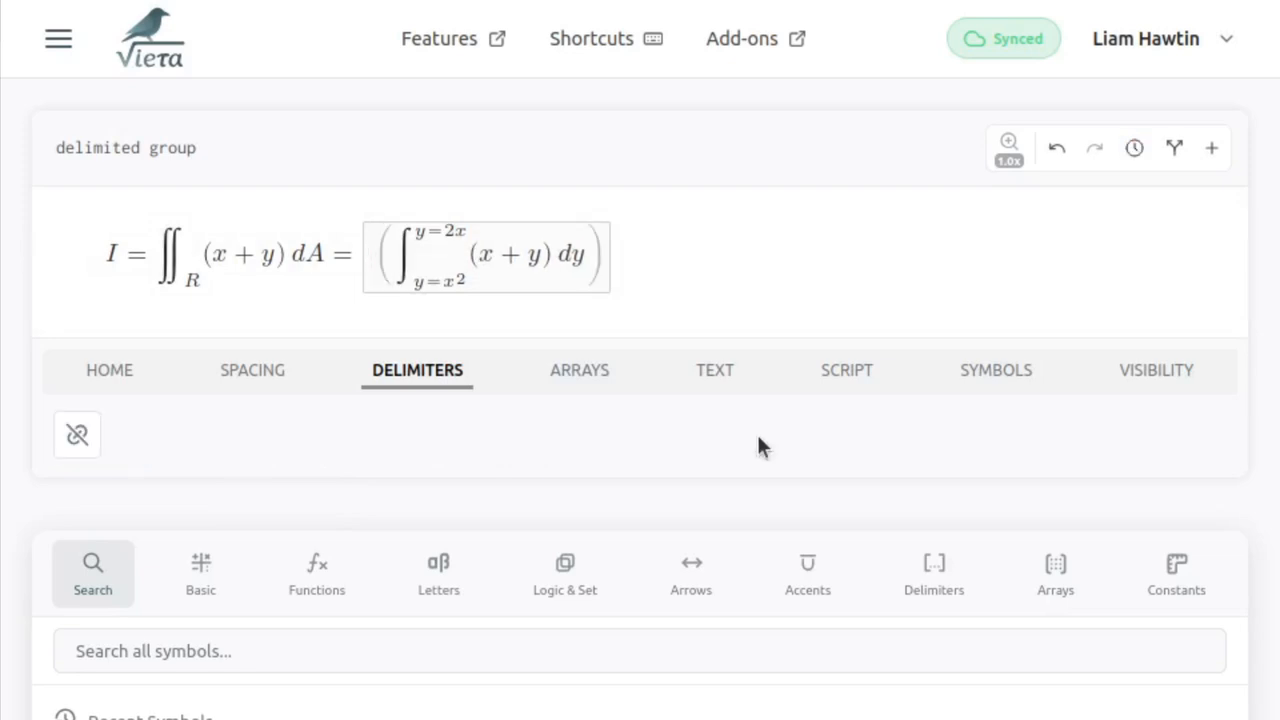
# - Insert an outer integral before the large parentheses with lower limit x=0 and upper limit x=2
pyautogui.press('\\')
pyautogui.press('Return')
pyautogui.write('_{')
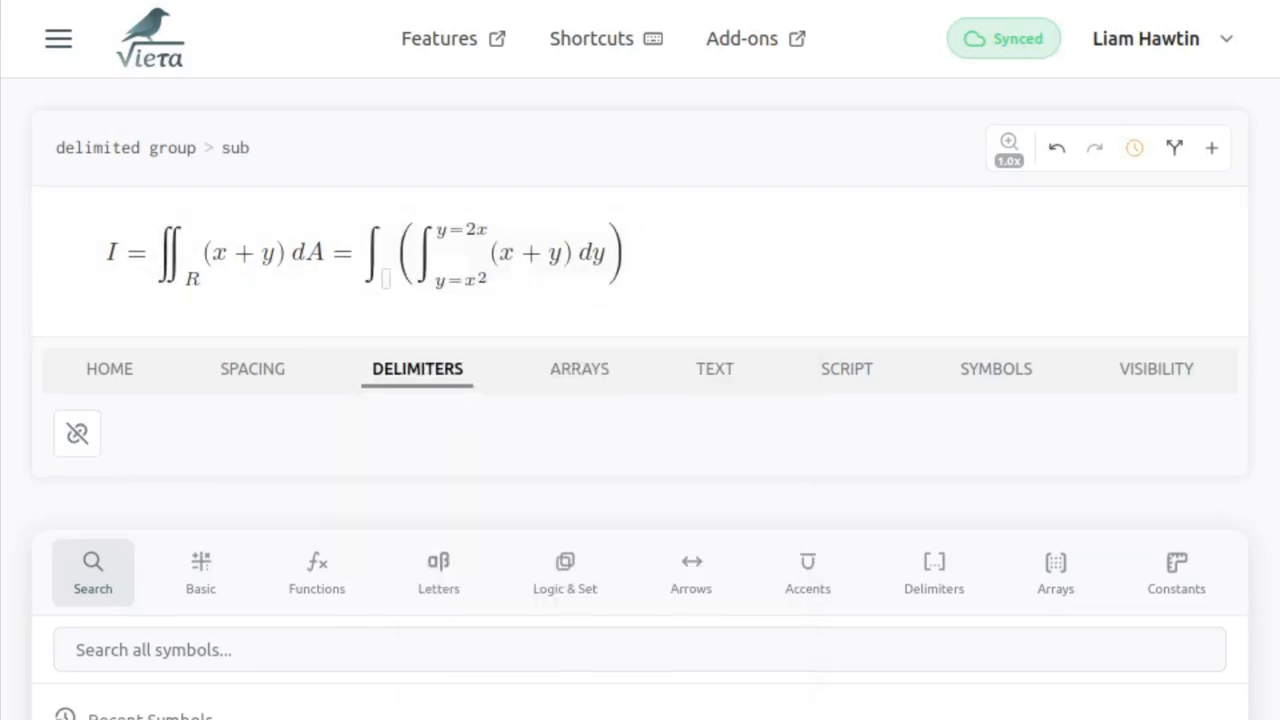
pyautogui.write('x=0')
pyautogui.press('Up')
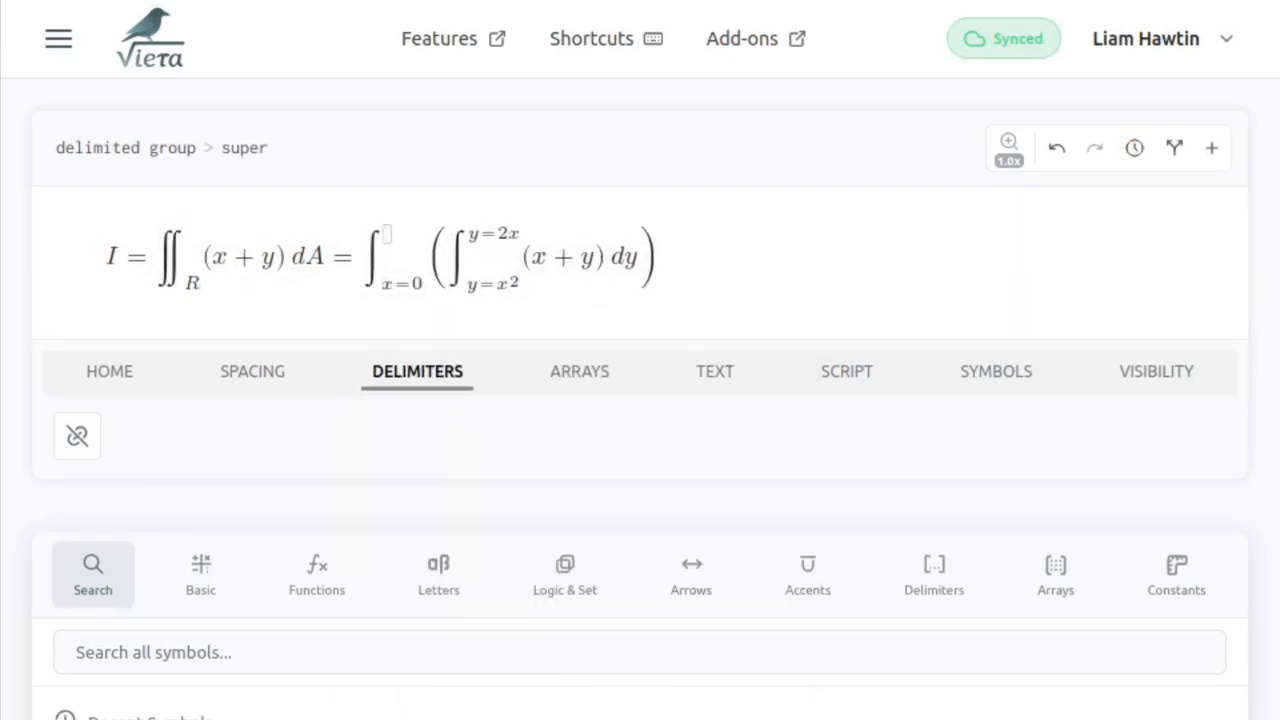
pyautogui.write('x=2')
# - Append dx after the large parentheses and select the whole iterated integral on the right-hand side
pyautogui.press('Right')
pyautogui.write('d')
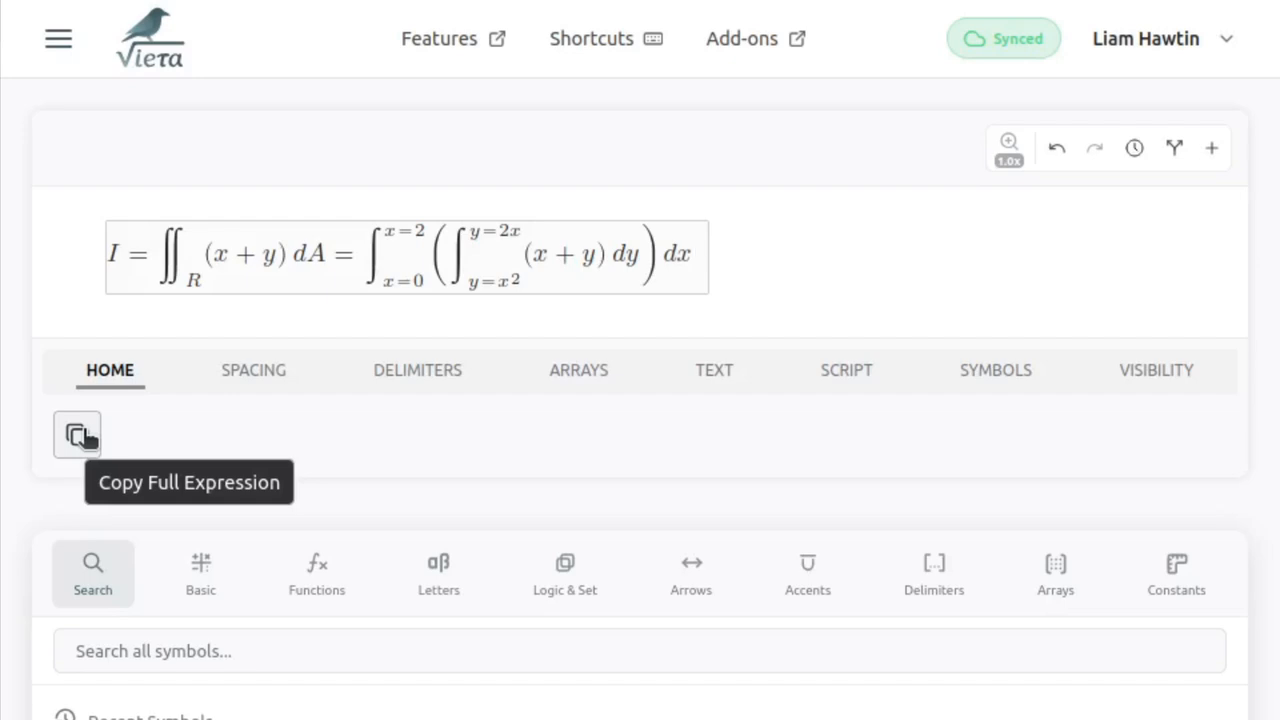
pyautogui.click(706, 260)
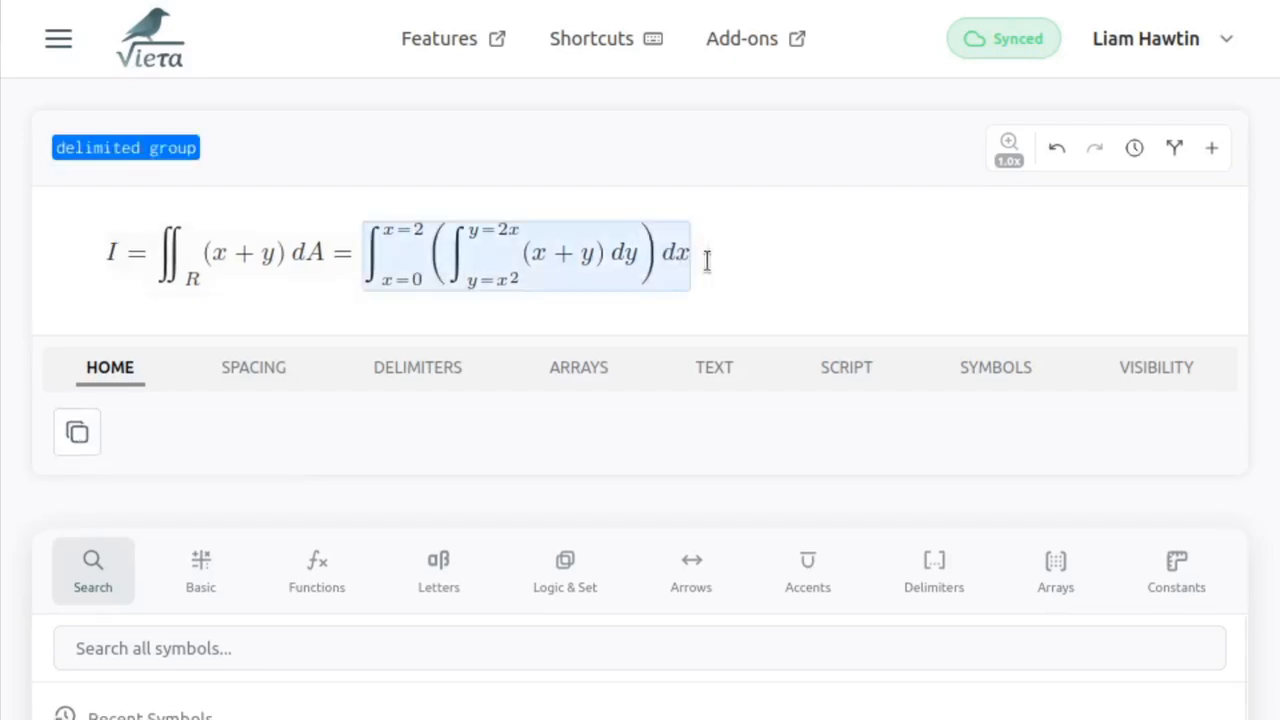
# - Copy the whole equation and paste it as a block equation into the Notion page "Double Integral Between Two Curves"
pyautogui.hotkey('ctrl', 'a')
pyautogui.hotkey('ctrl', 'c')
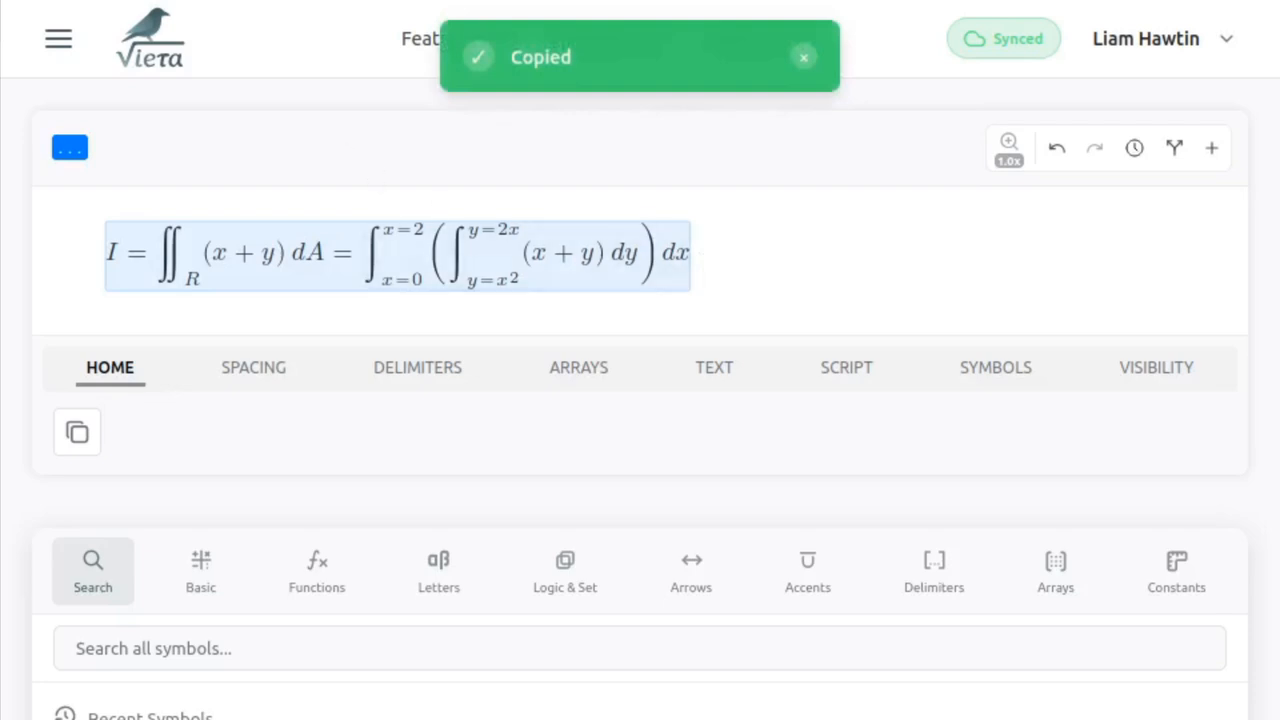
pyautogui.write('/')
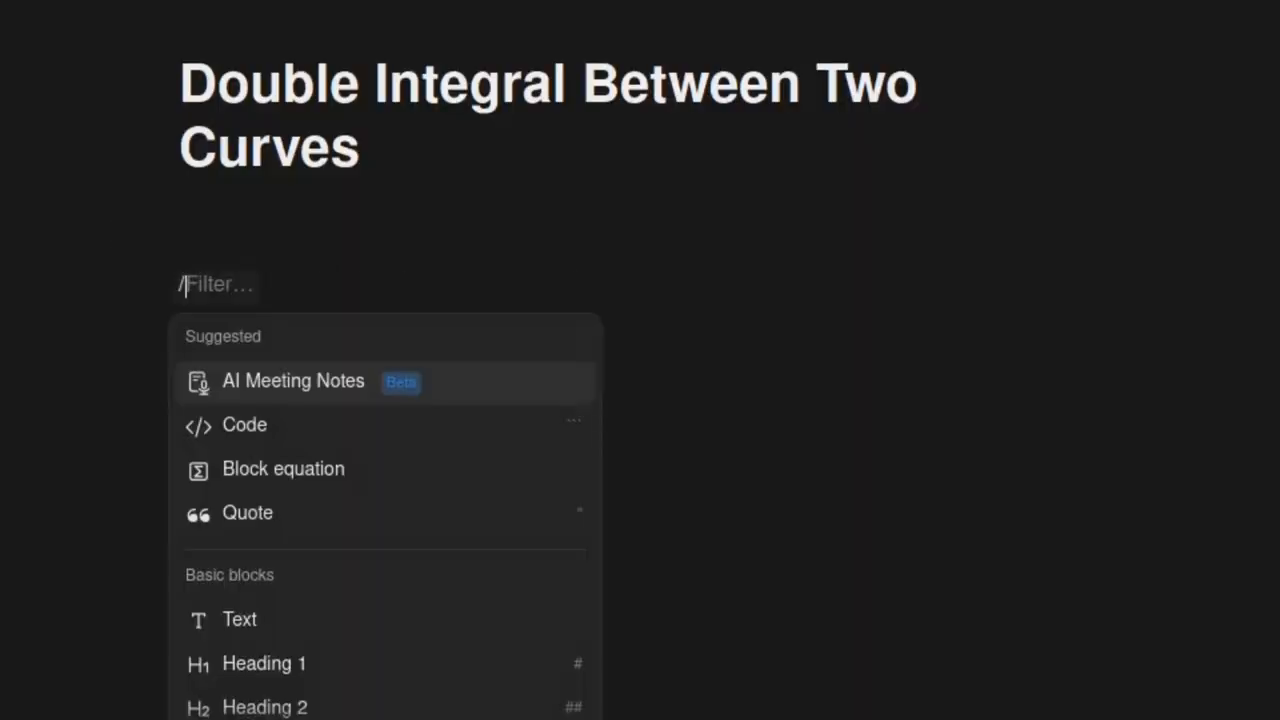
pyautogui.write('math')
pyautogui.press('Return')
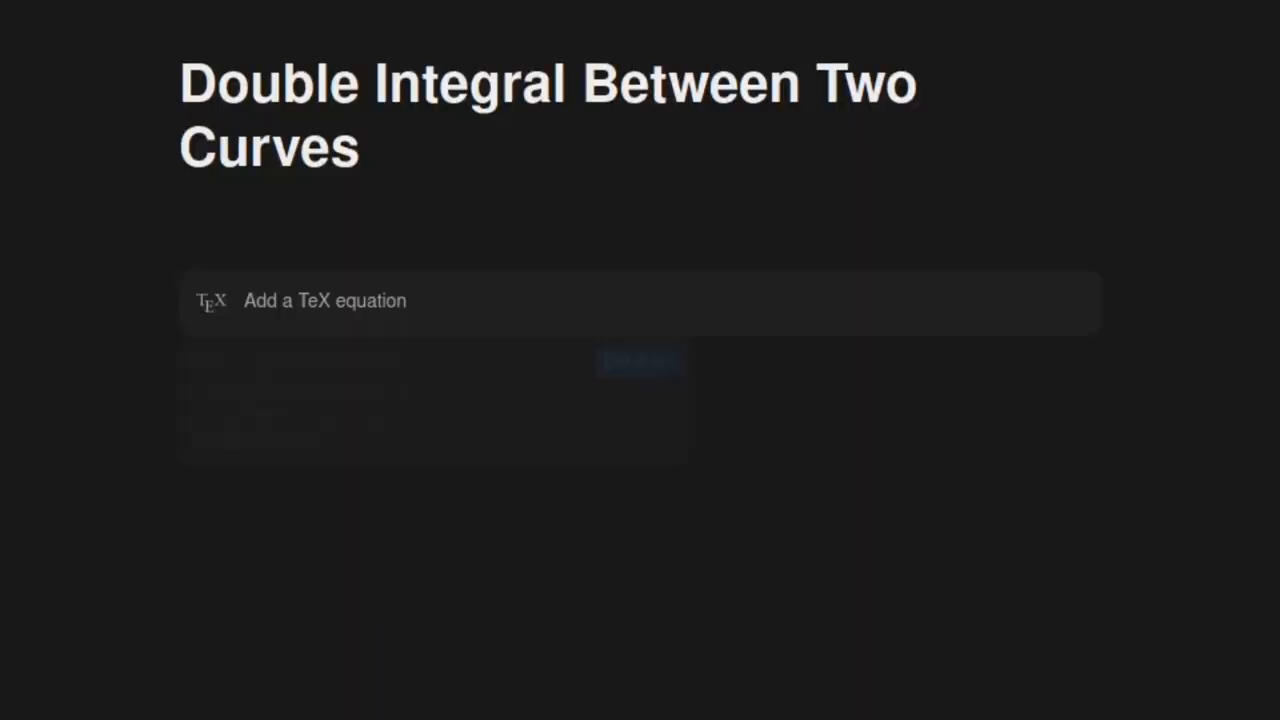
pyautogui.hotkey('ctrl', 'v')
pyautogui.press('Return')
pyautogui.click(362, 455)
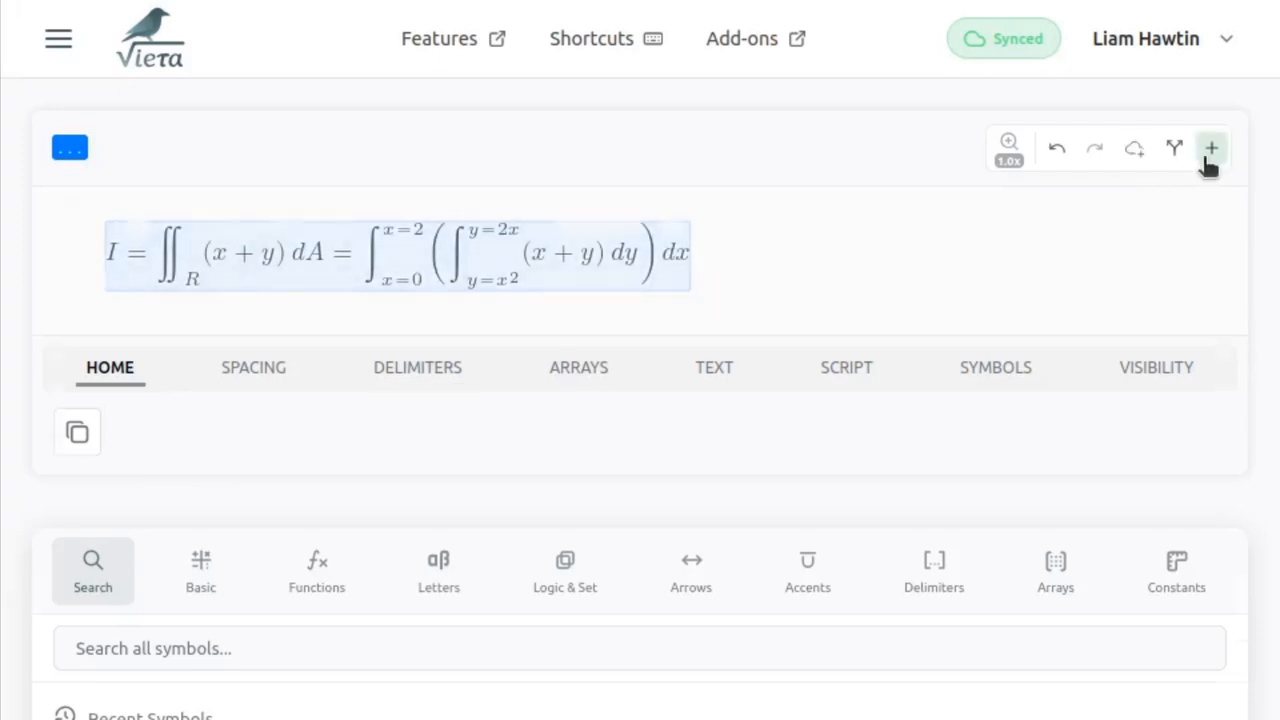
# - Create a new Vieta equation starting with an integral sign, and reopen the saved double-integral equation from the synced library
pyautogui.click(1208, 159)
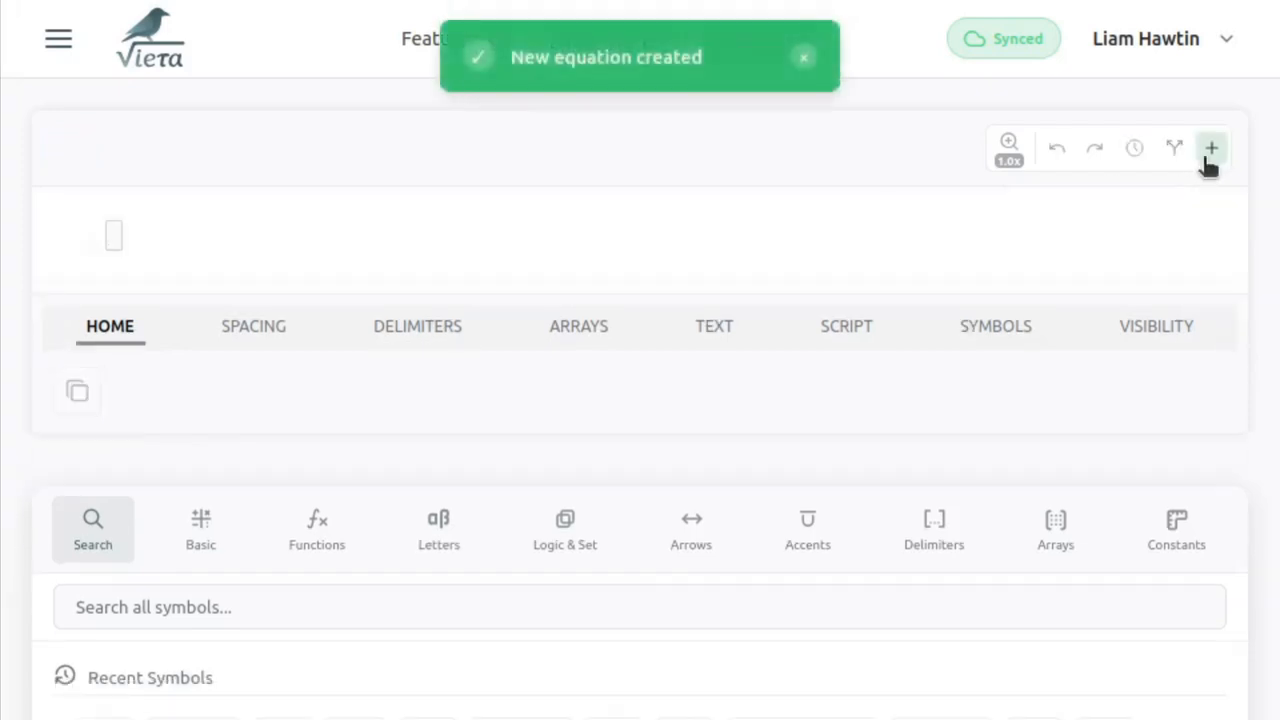
pyautogui.hotkey('ctrl', 'i')
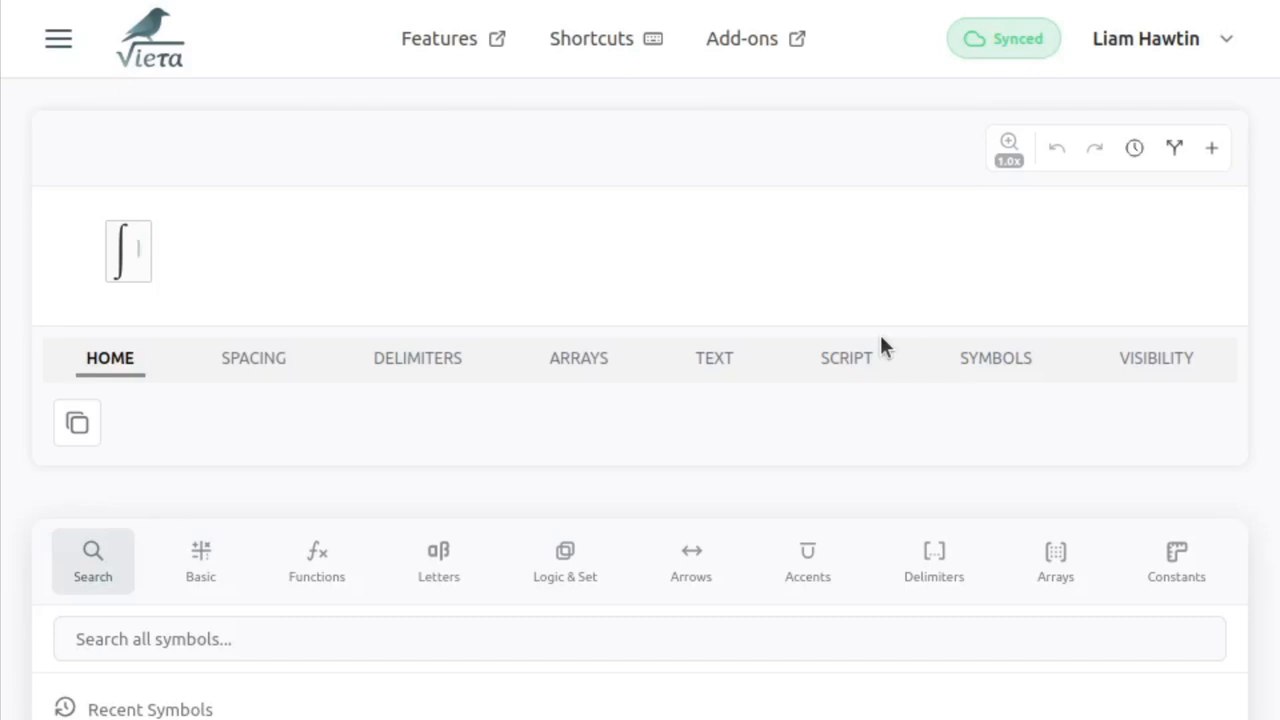
pyautogui.click(58, 38)
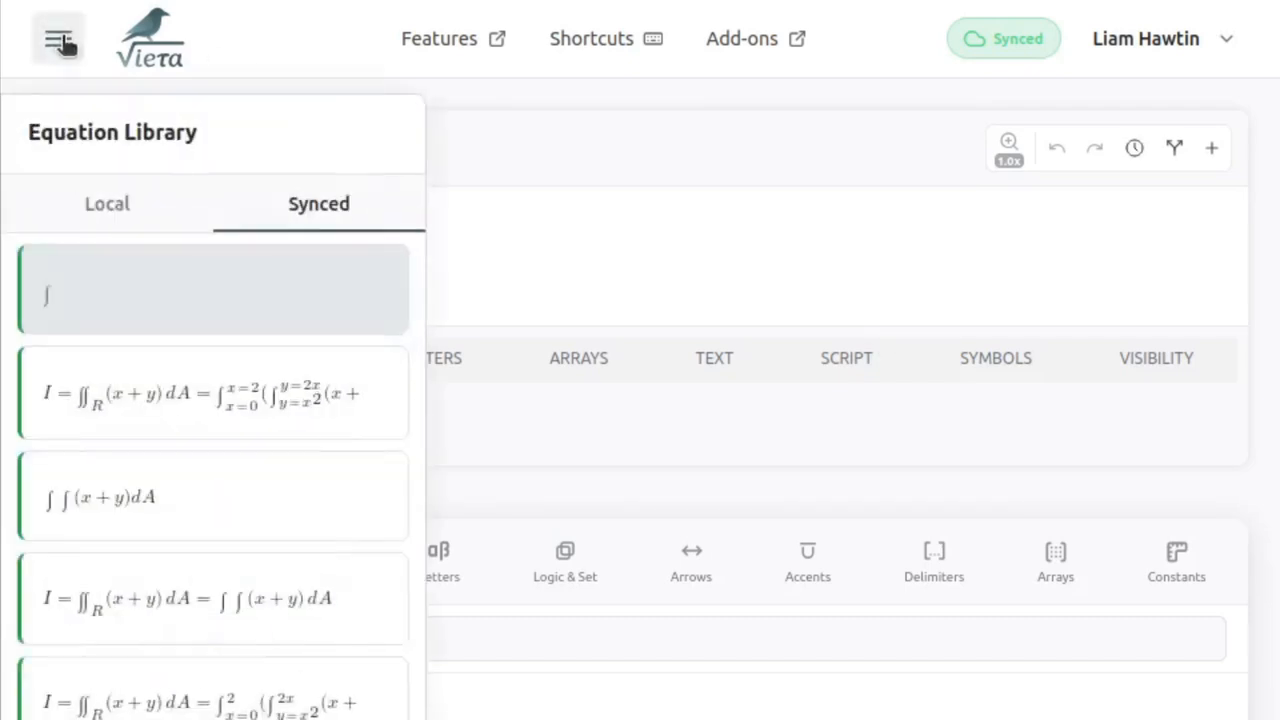
pyautogui.click(126, 386)
pyautogui.click(594, 183)
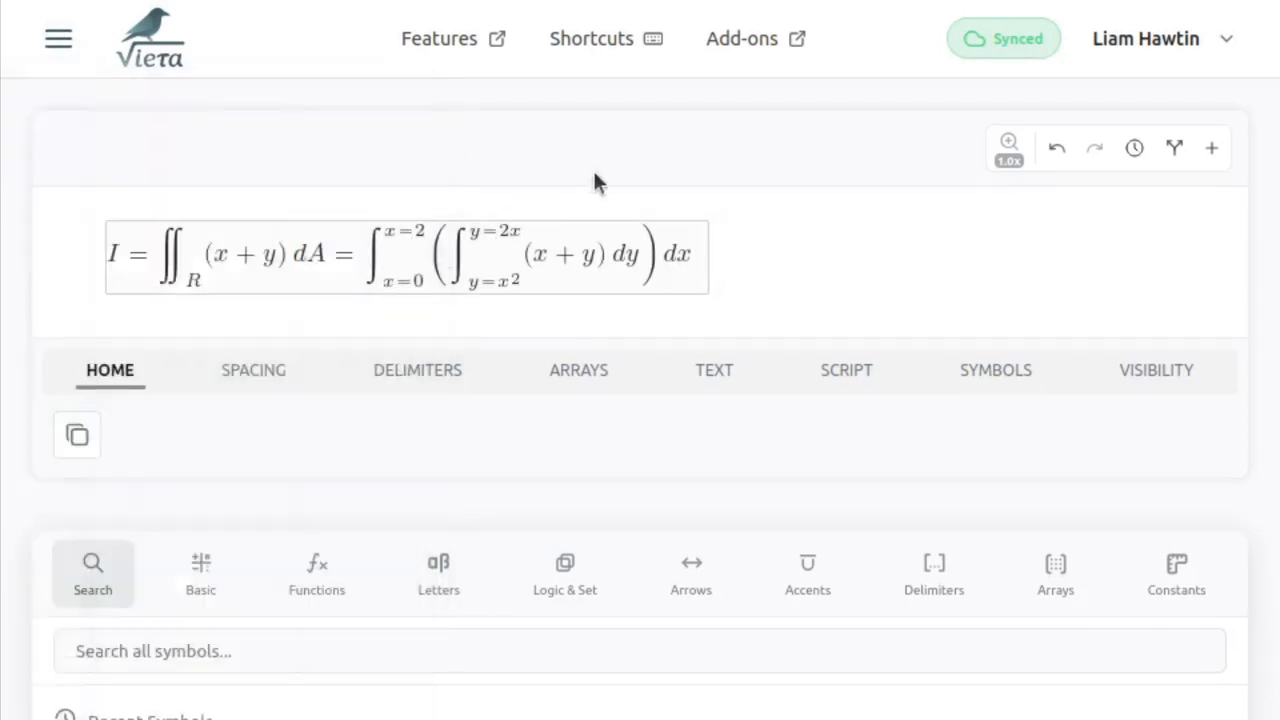
# - Copy (x + y) from the double integral, paste it after the integral sign in the new equation, and append dy
pyautogui.hotkey('ctrl', 'z')
pyautogui.moveTo(697, 257); pyautogui.dragTo(354, 264)
pyautogui.click(284, 257)
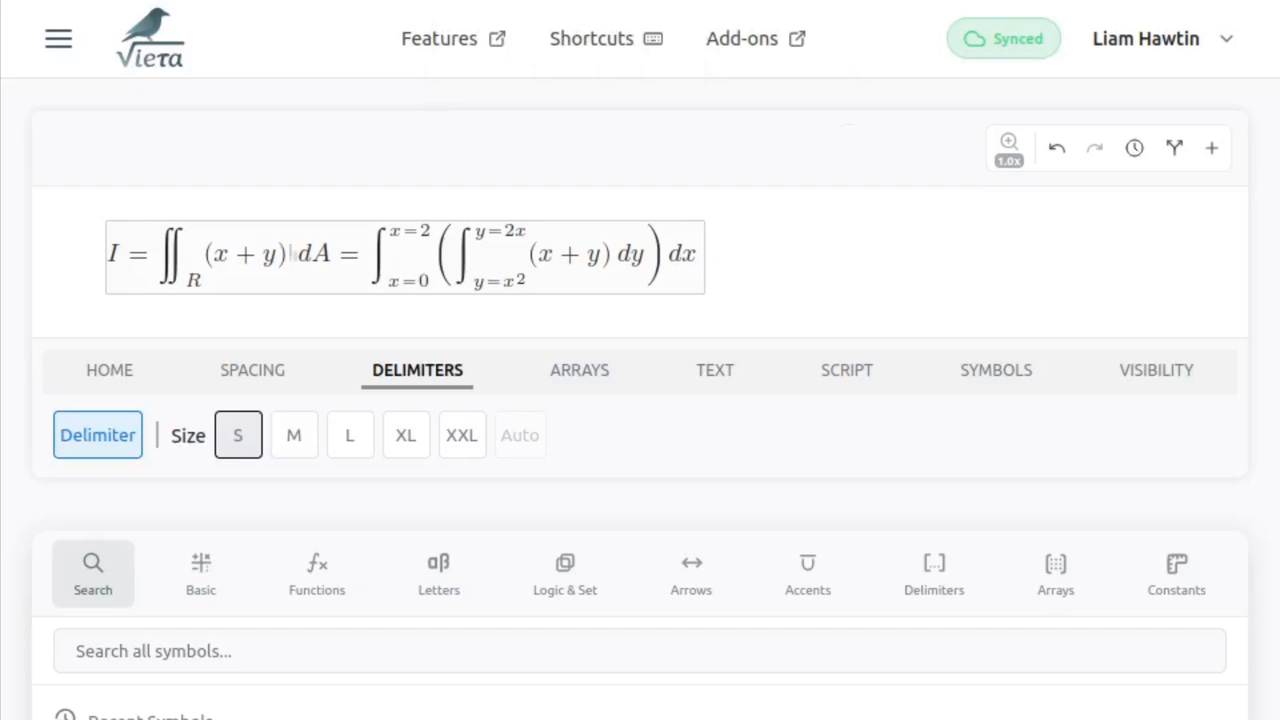
pyautogui.moveTo(291, 253); pyautogui.dragTo(205, 253)
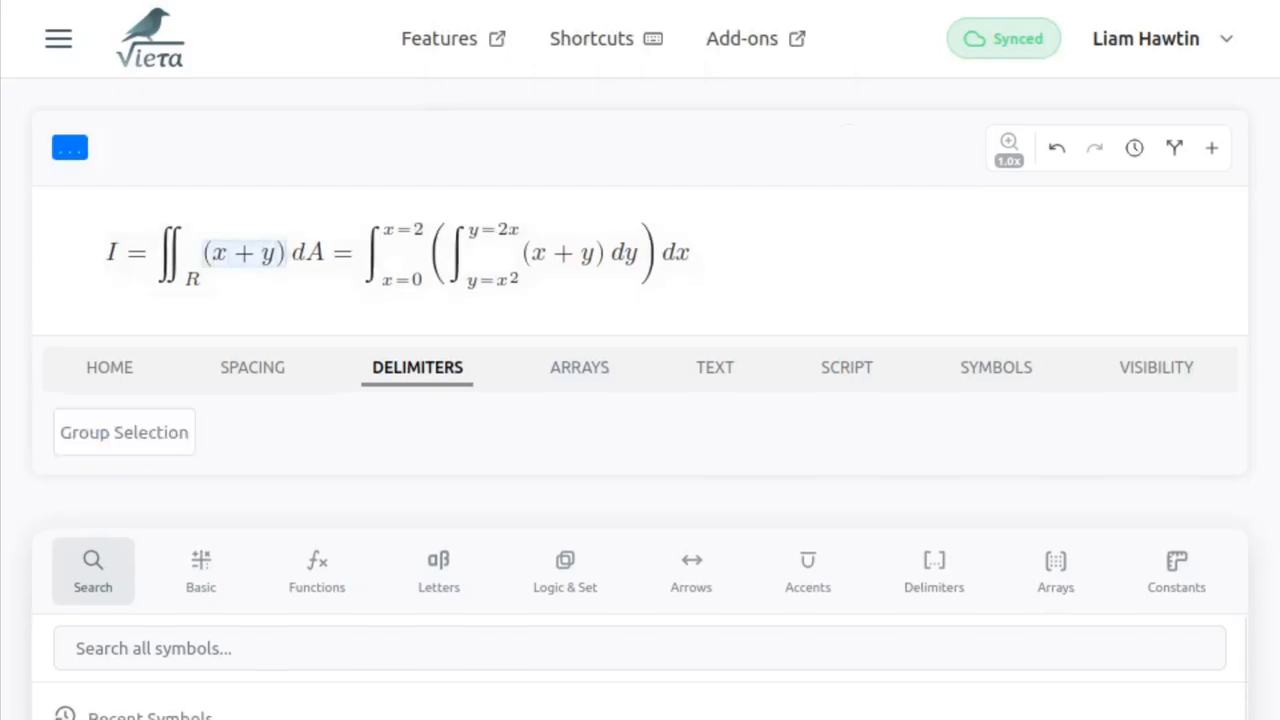
pyautogui.hotkey('ctrl', 'c')
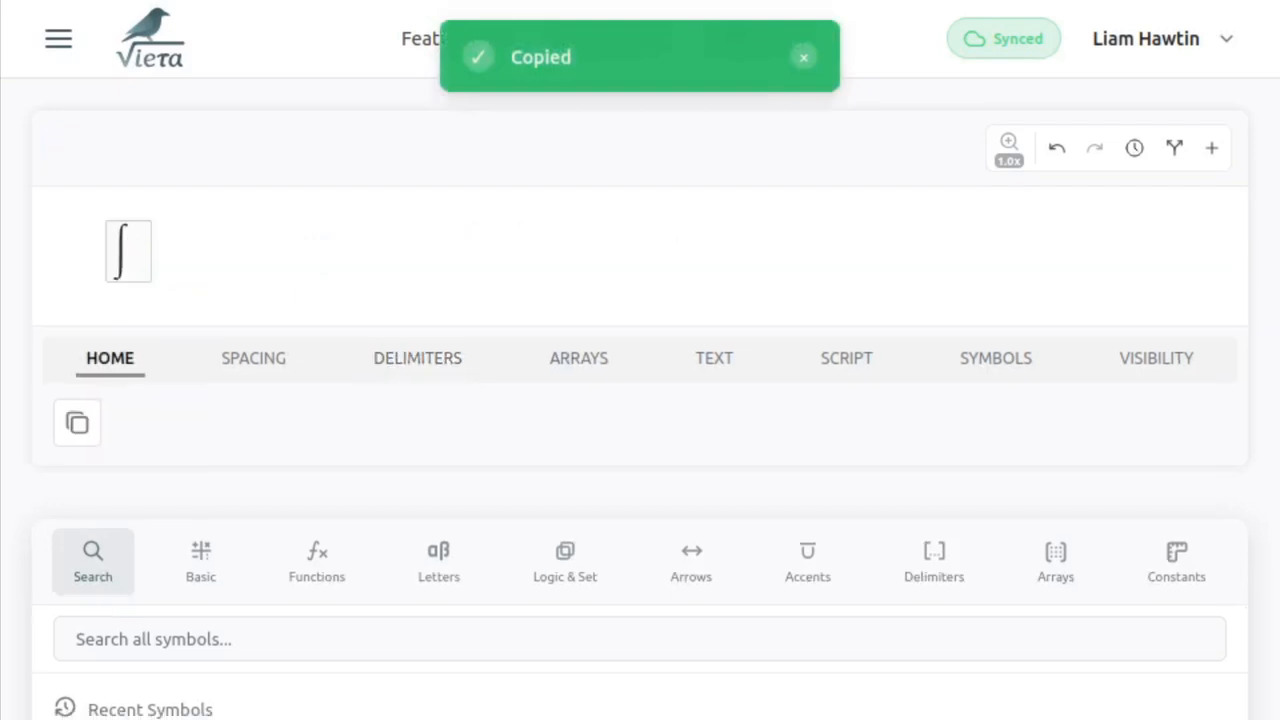
pyautogui.hotkey('ctrl', 'v')
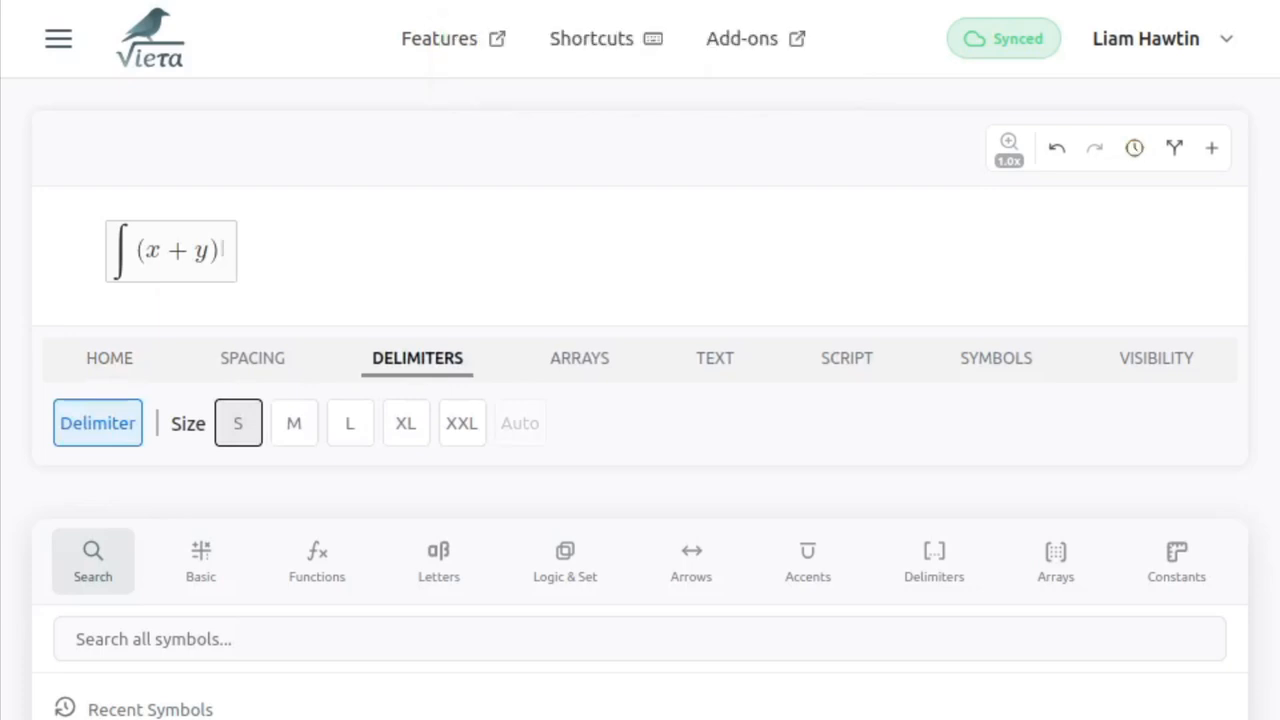
pyautogui.write('dy')
# - Look through the local and synced equation lists in the Equation Library
pyautogui.click(58, 38)
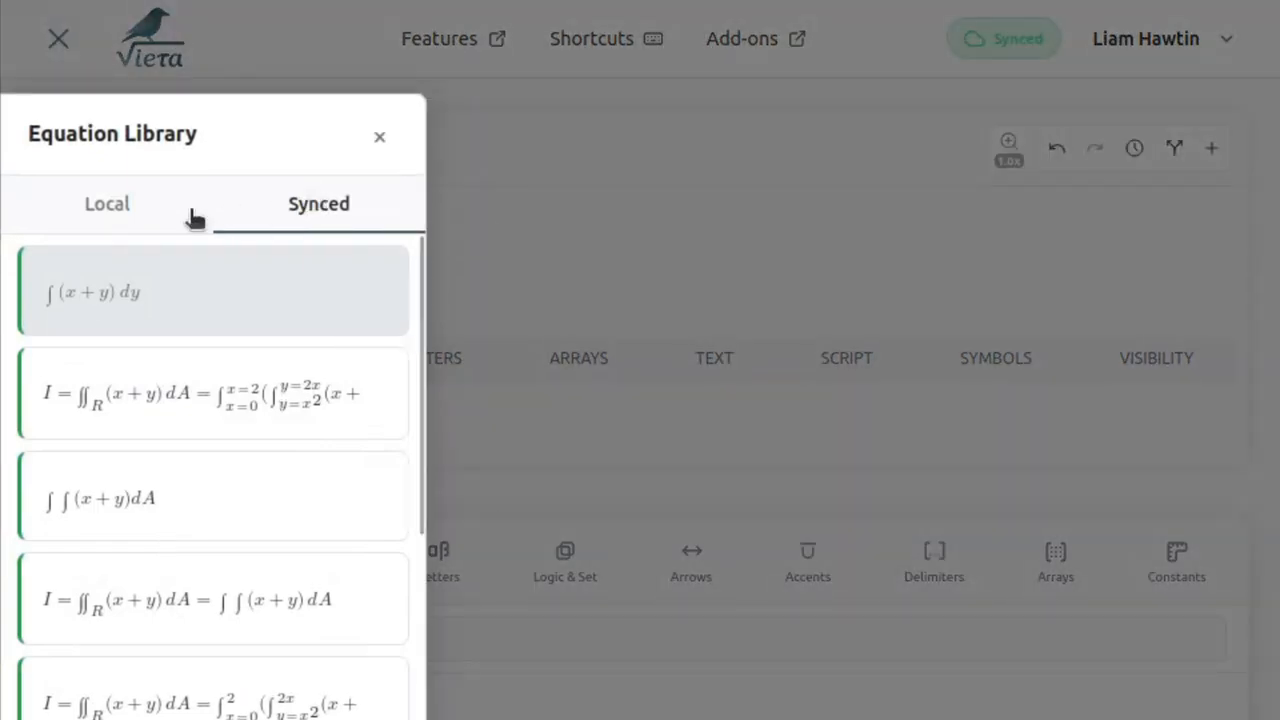
pyautogui.click(141, 214)
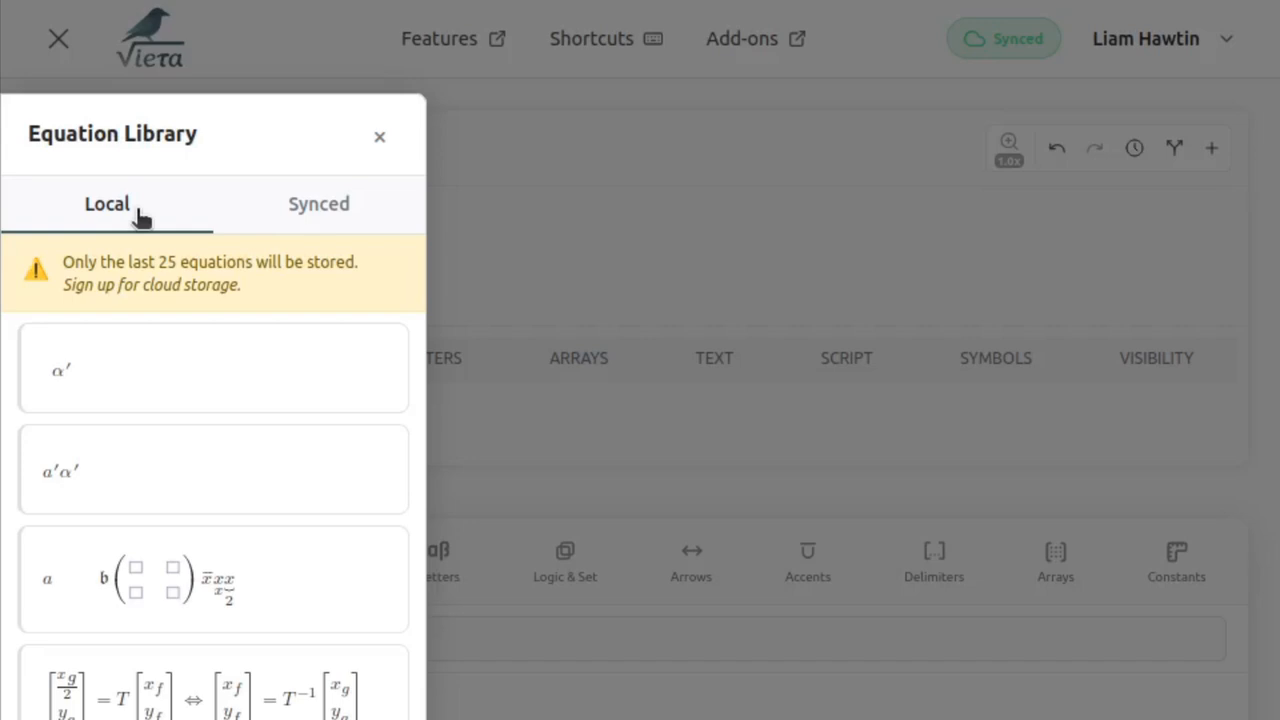
pyautogui.click(310, 200)
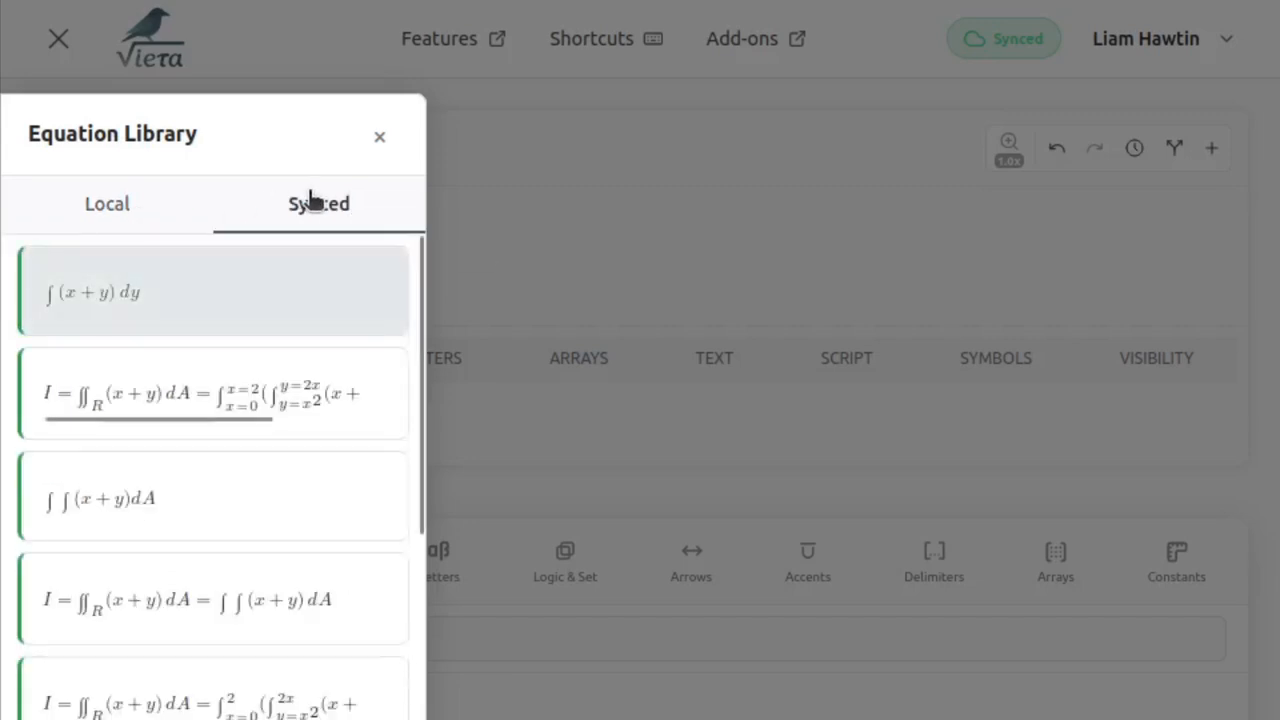
pyautogui.click(536, 152)
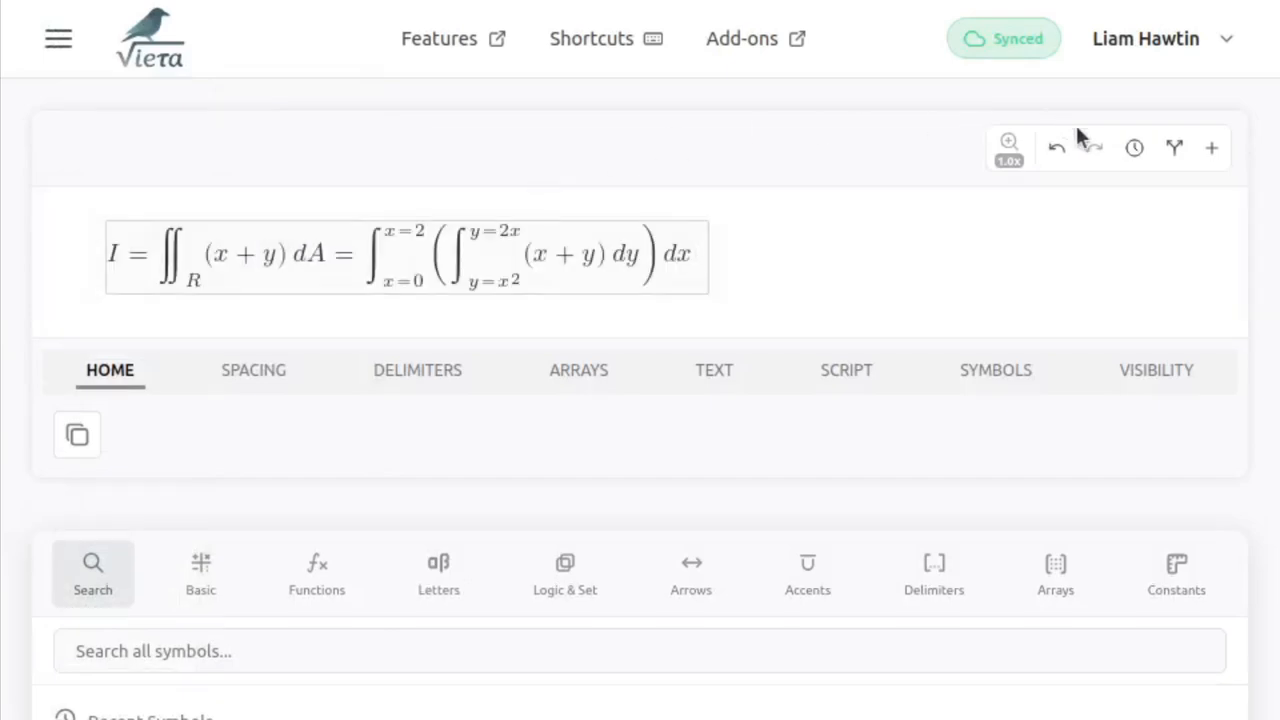
# - Review the earlier versions of the double-integral equation in its version history
pyautogui.click(1132, 147)
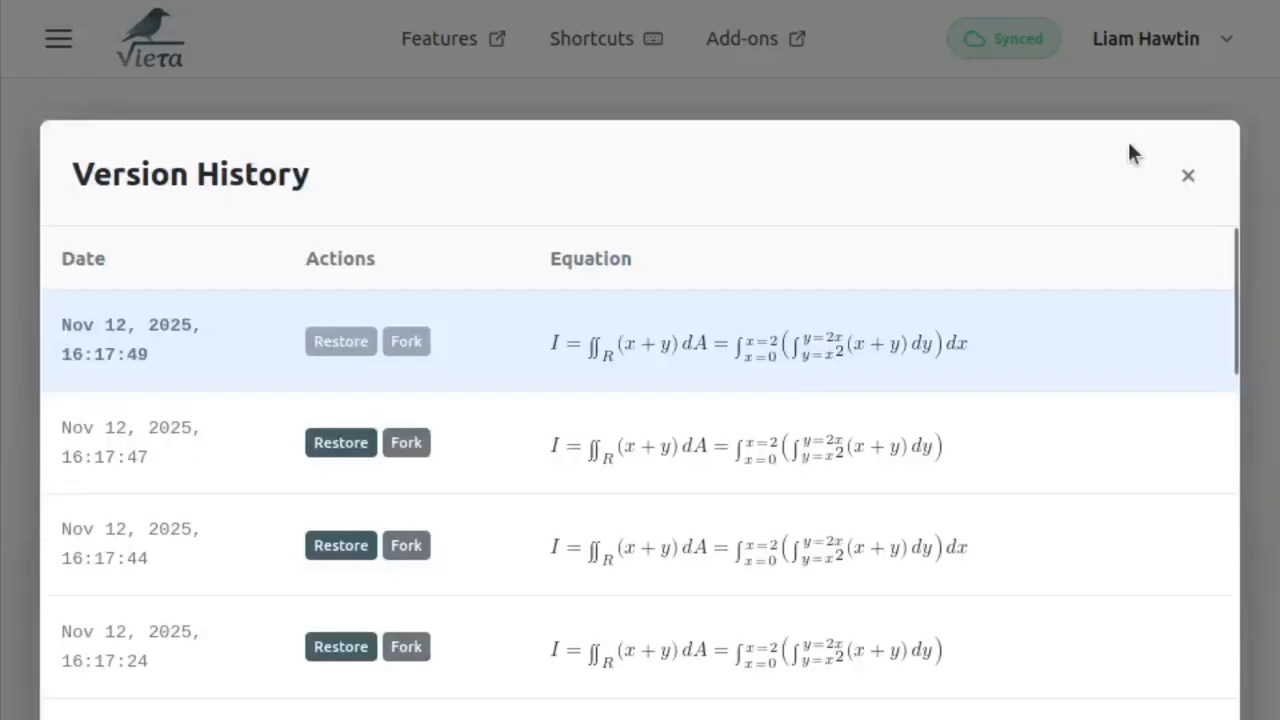
pyautogui.scroll(-6, 932, 543)
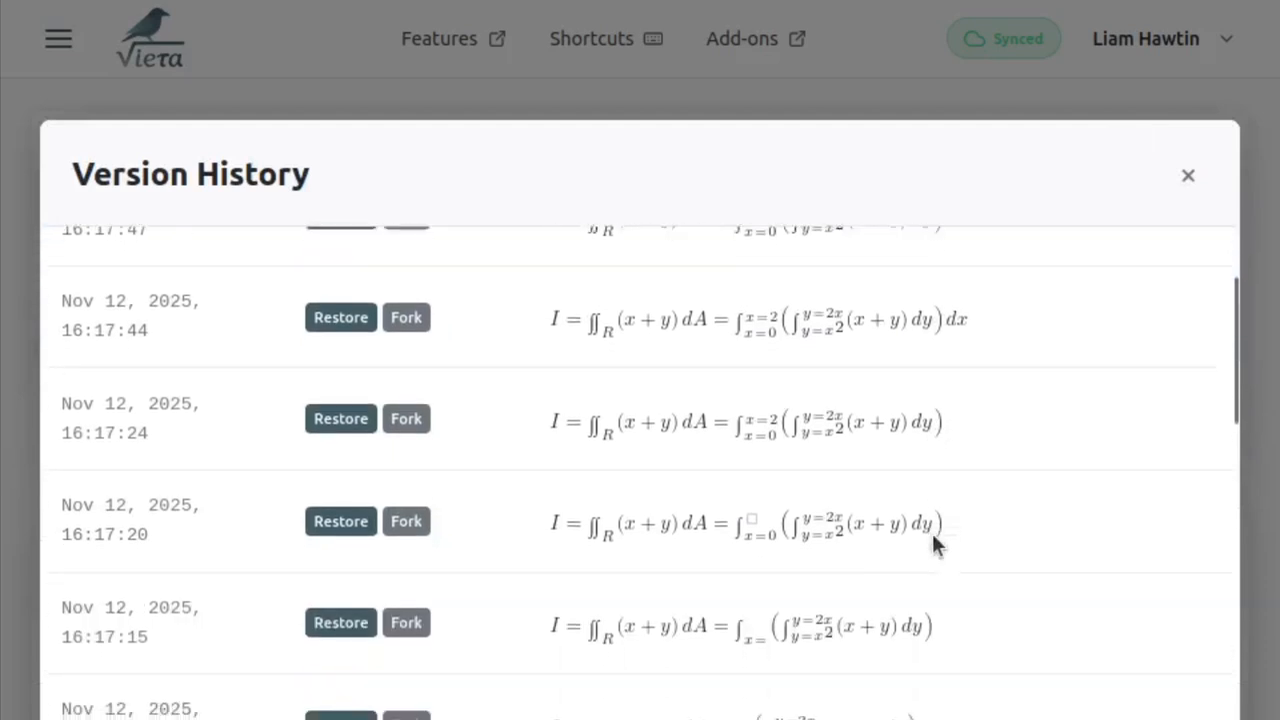
pyautogui.scroll(-4, 933, 538)
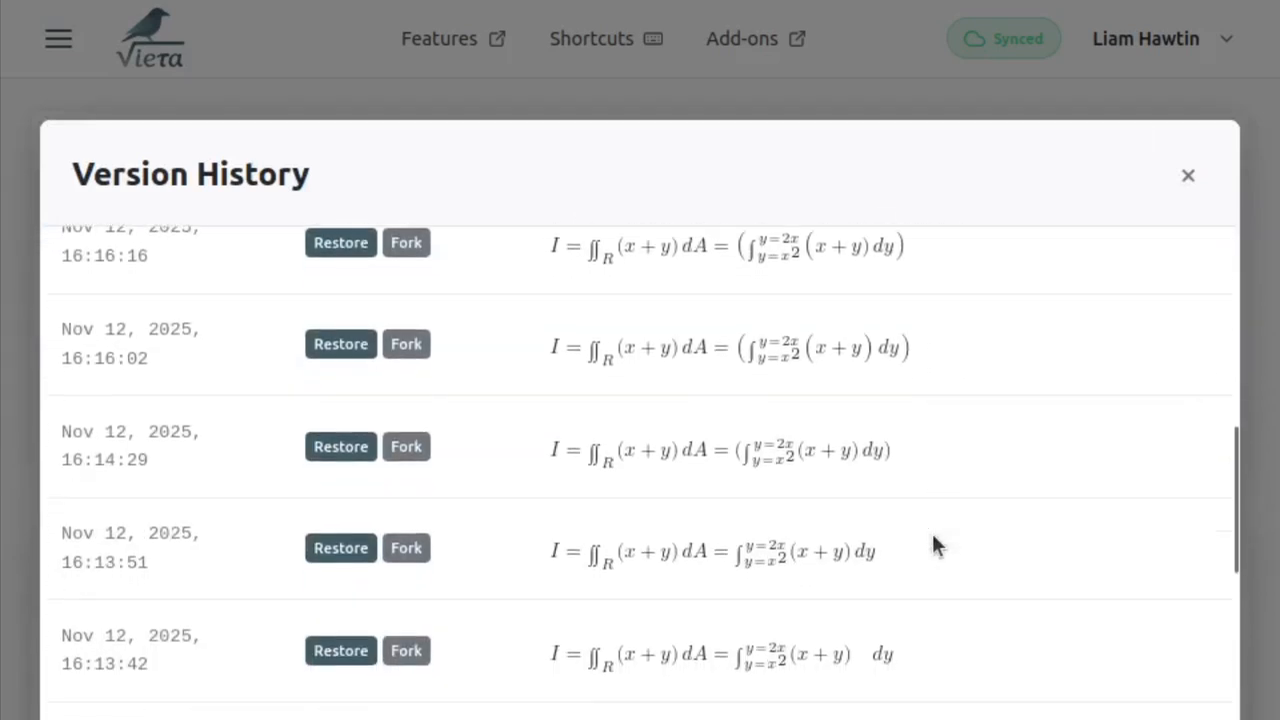
pyautogui.click(1180, 176)
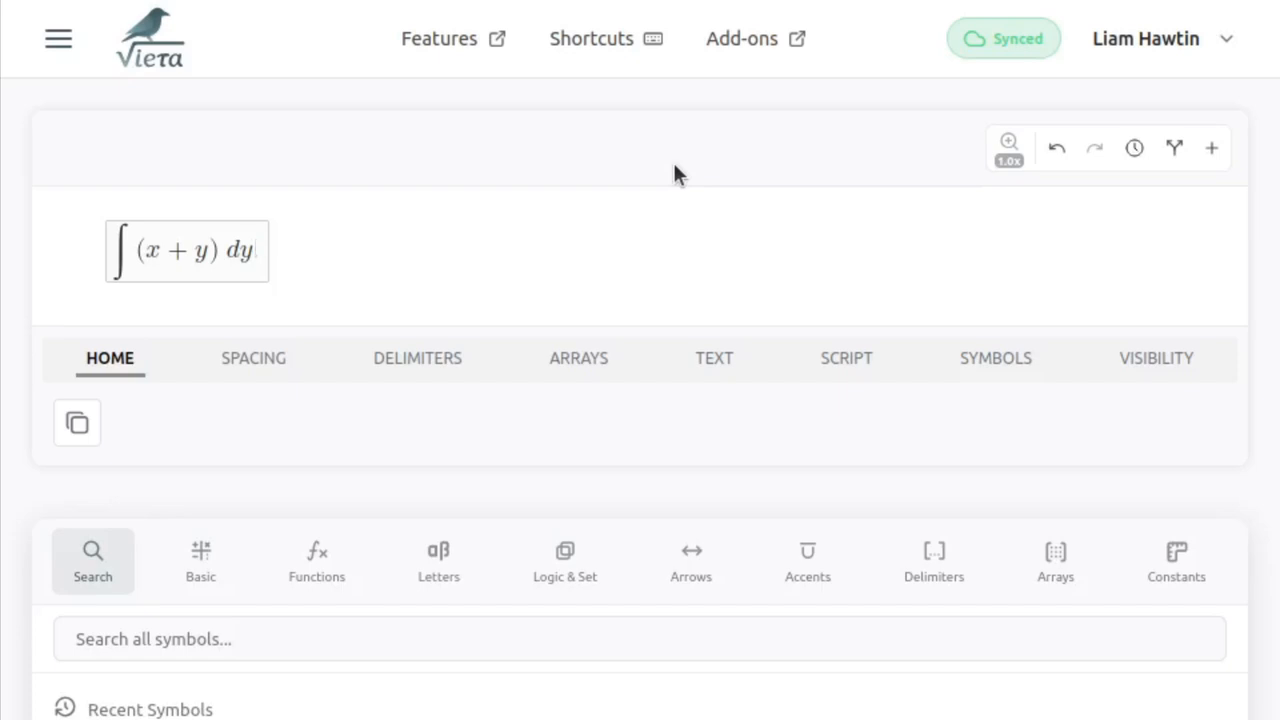
# - Extend the ∫(x + y) dy equation with = ∫x dy + ∫y dy =
pyautogui.write('=')
pyautogui.press('\\')
pyautogui.write('int')
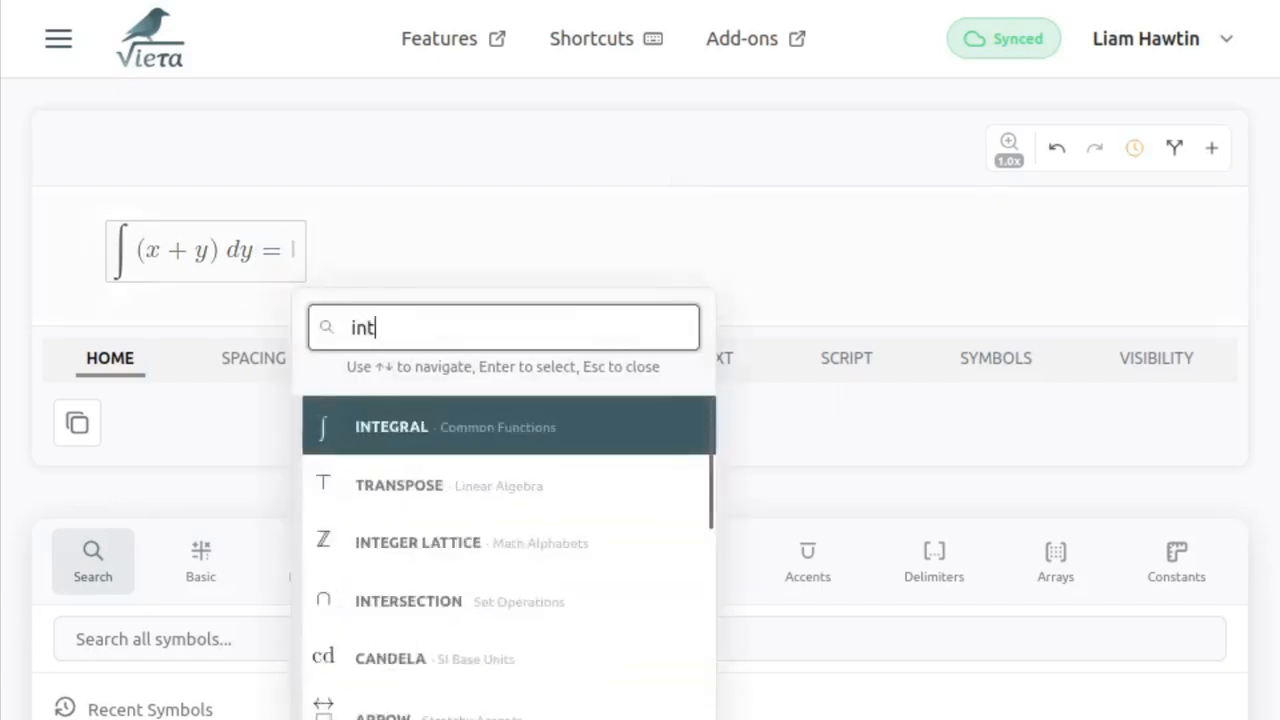
pyautogui.press('Return')
pyautogui.write('x dy+')
pyautogui.press('\\')
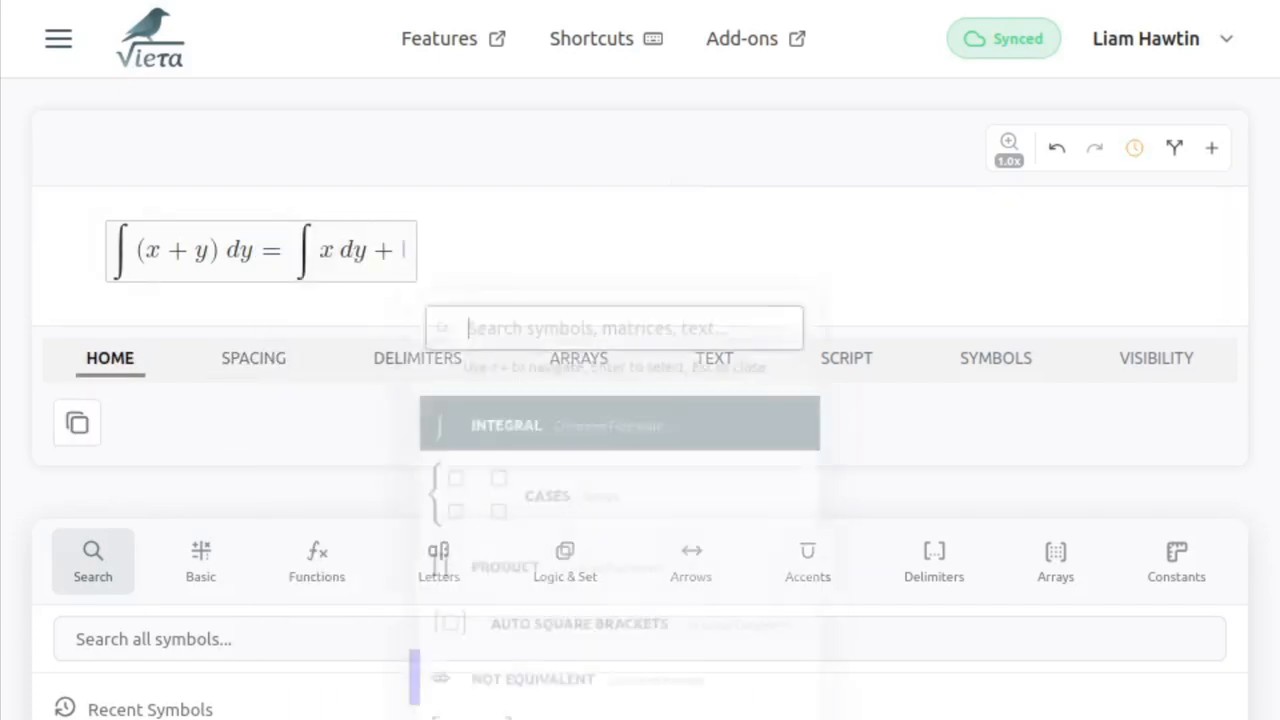
pyautogui.press('Return')
pyautogui.write('y dy = ')
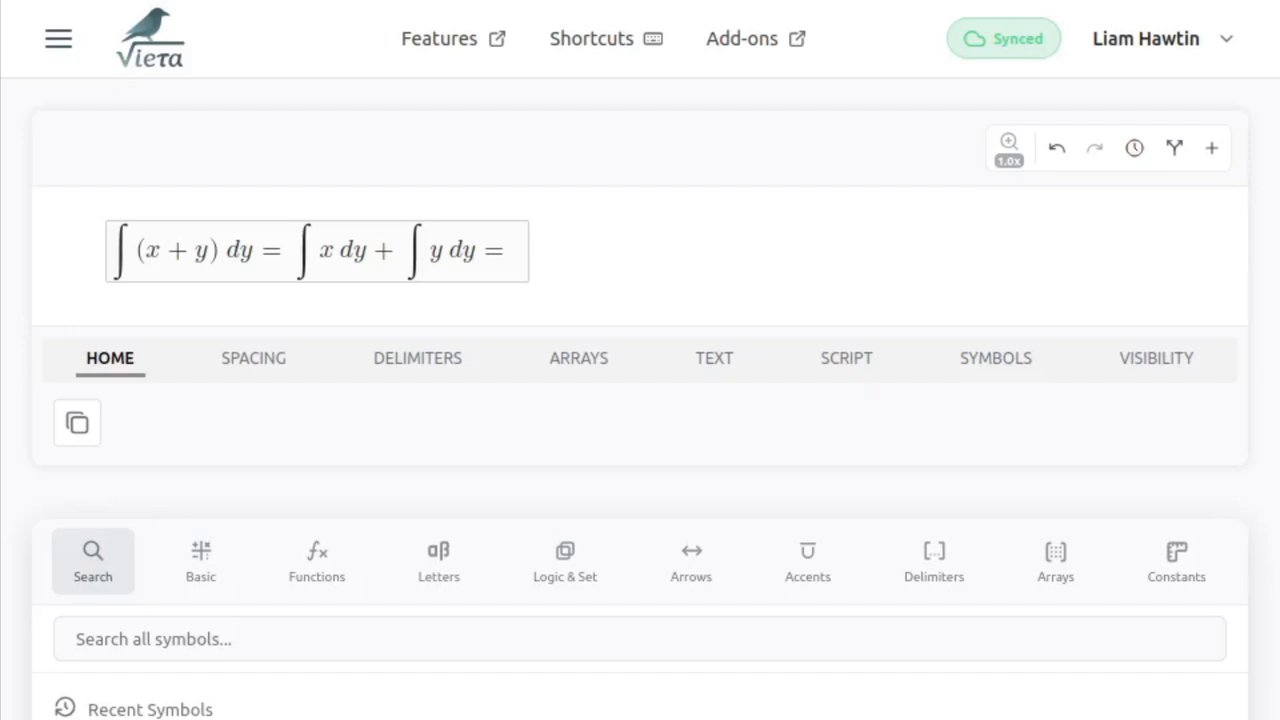
pyautogui.write('xy + ')
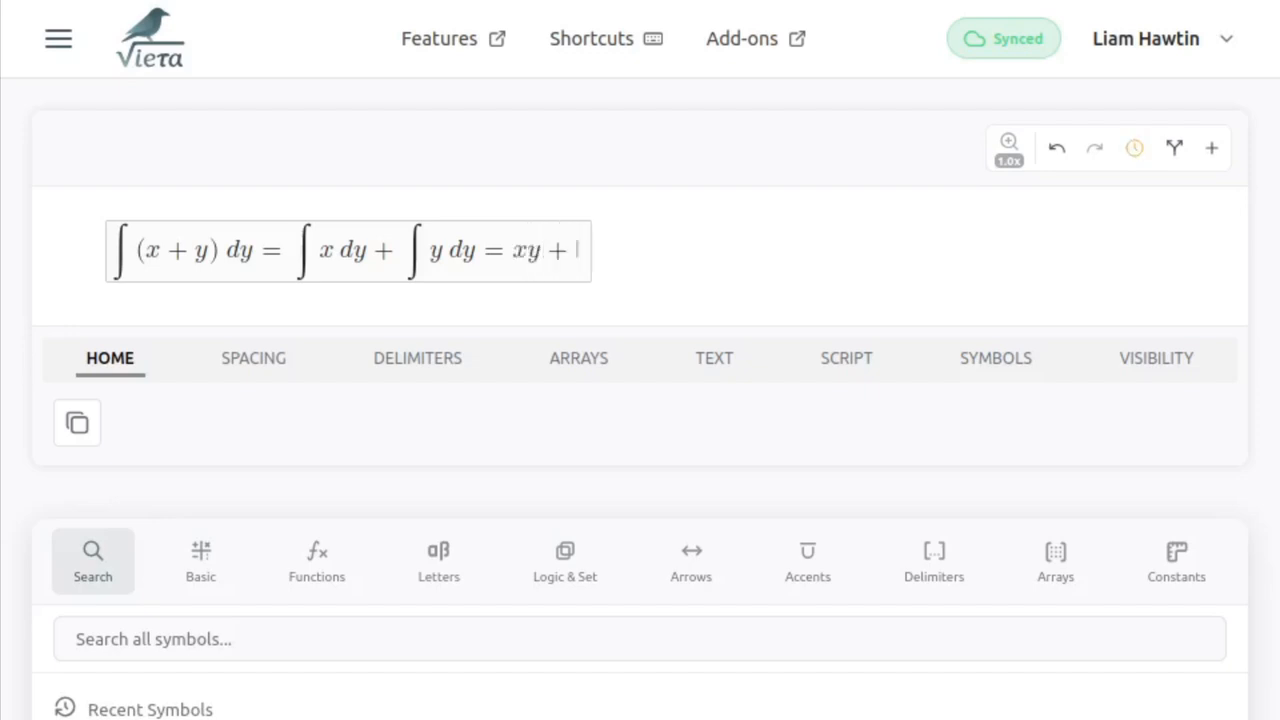
pyautogui.write('x^2')
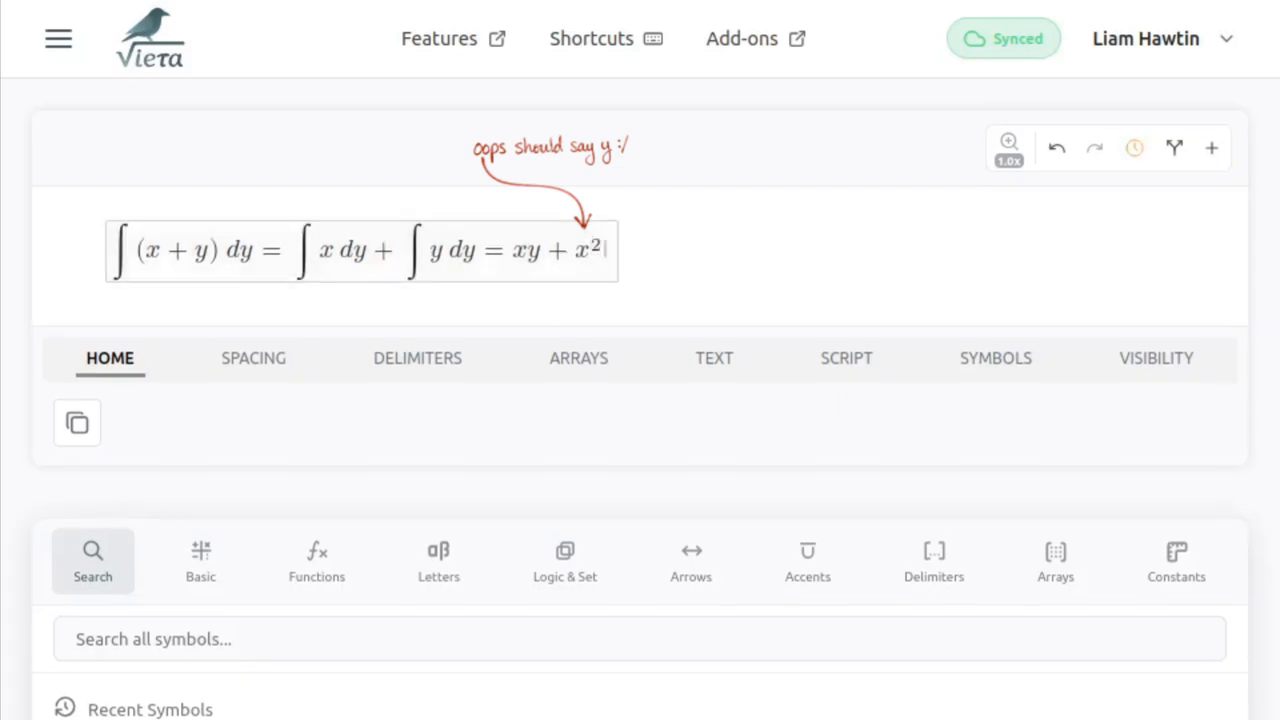
# - Complete the right-hand side with xy plus the fraction x^2 over 2 plus C
pyautogui.hotkey('shift', 'Left')
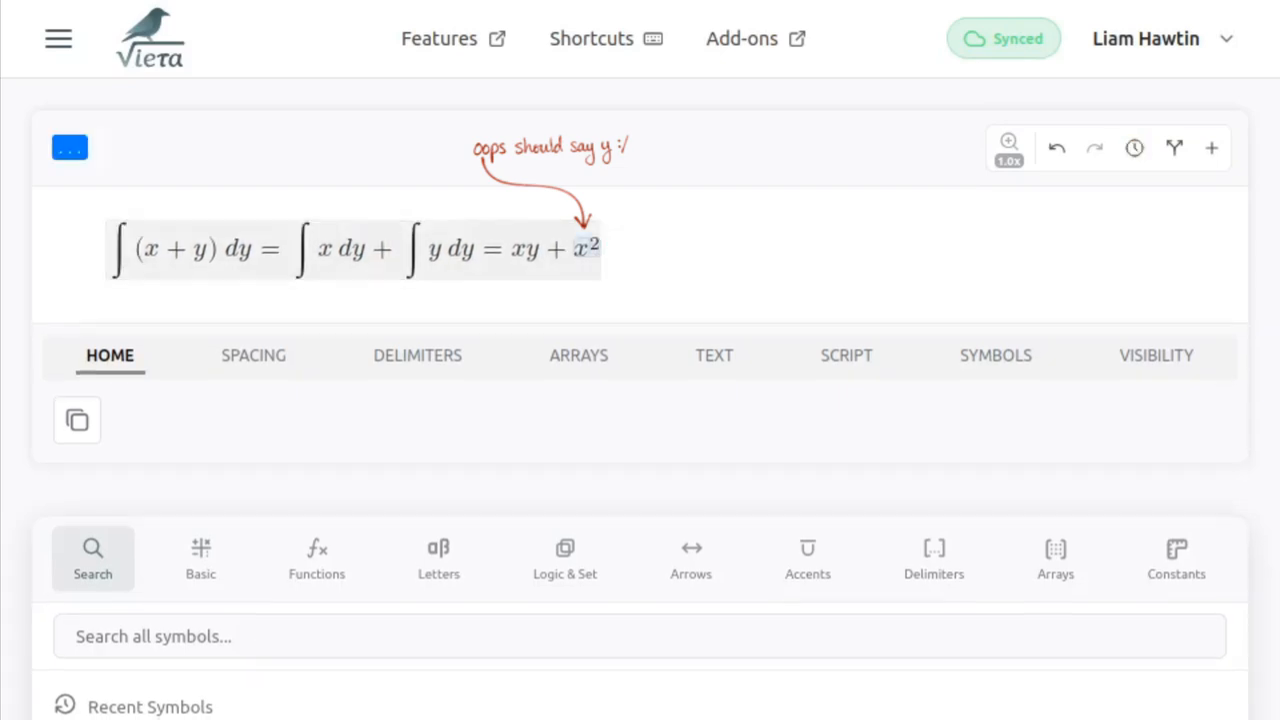
pyautogui.press('/')
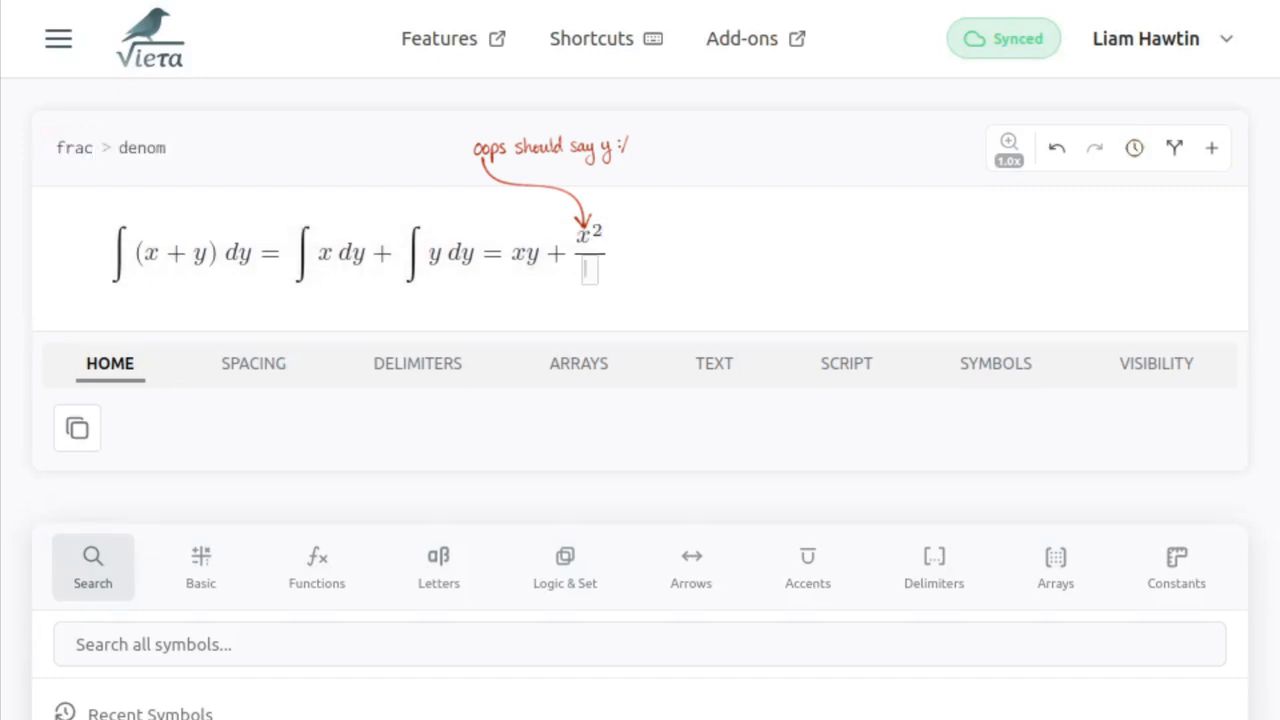
pyautogui.write('2')
pyautogui.press('Right')
pyautogui.write('+ ')
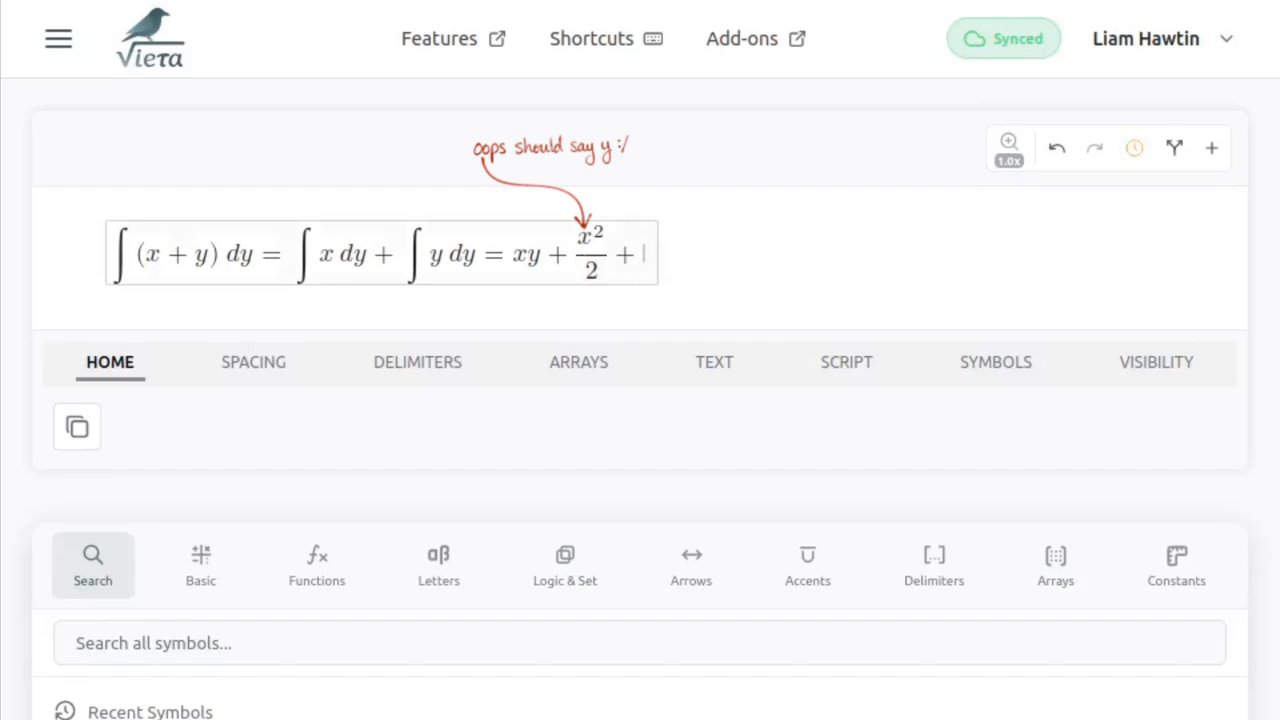
pyautogui.write('C')
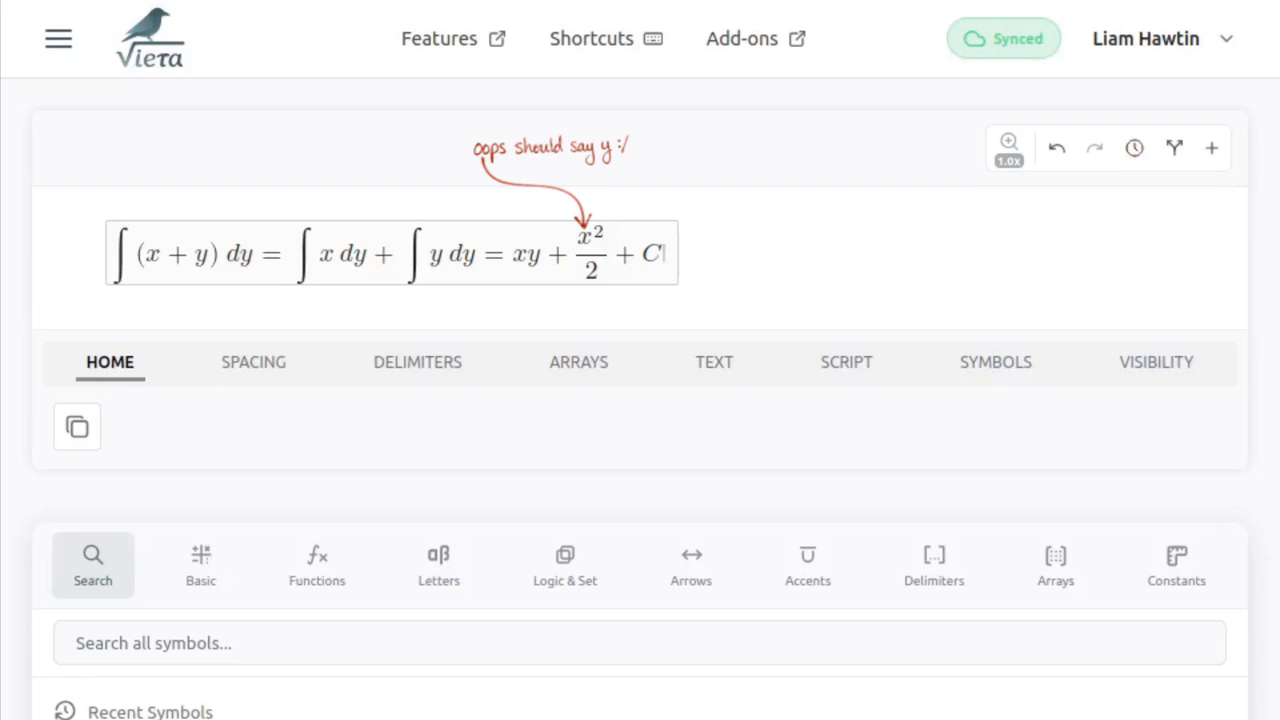
# - Copy ∫(x + y) dy from the left-hand side and paste it into a newly created equation
pyautogui.click(293, 254)
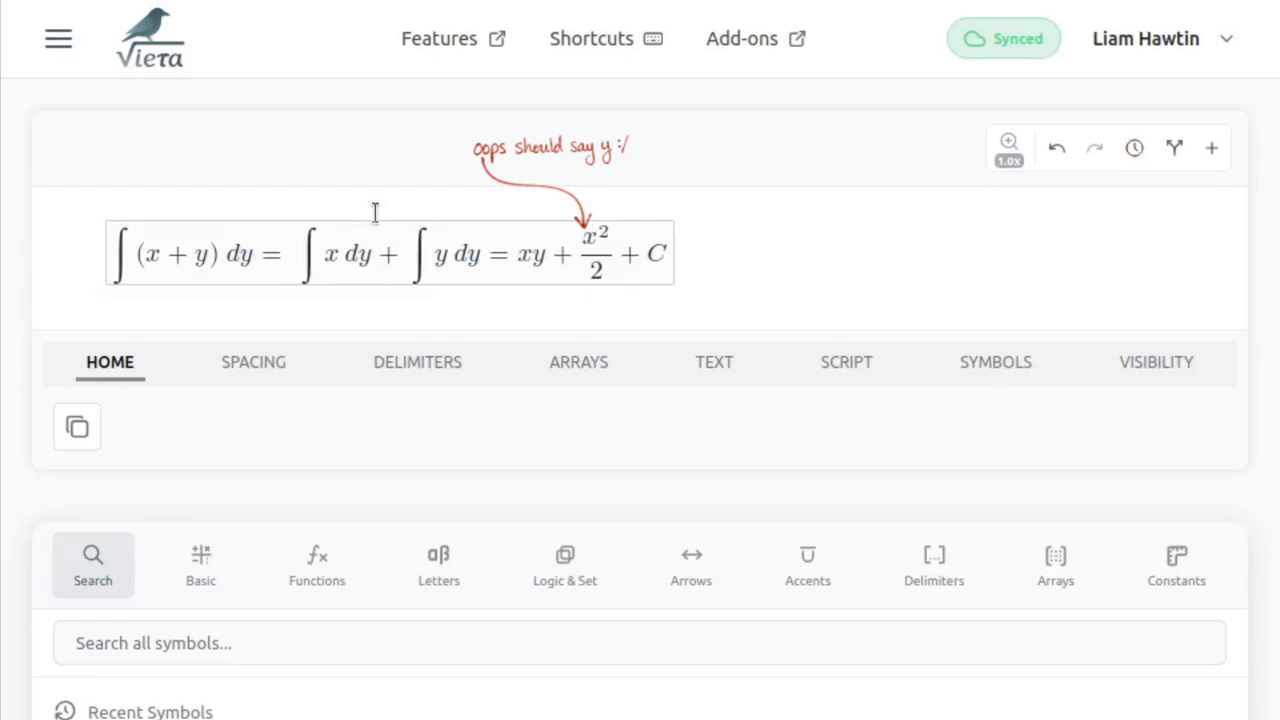
pyautogui.hotkey('shift', 'Left')
pyautogui.hotkey('shift', 'Left')
pyautogui.hotkey('shift', 'Left')
pyautogui.hotkey('shift', 'Left')
pyautogui.hotkey('shift', 'Left')
pyautogui.hotkey('shift', 'Left')
pyautogui.hotkey('shift', 'Left')
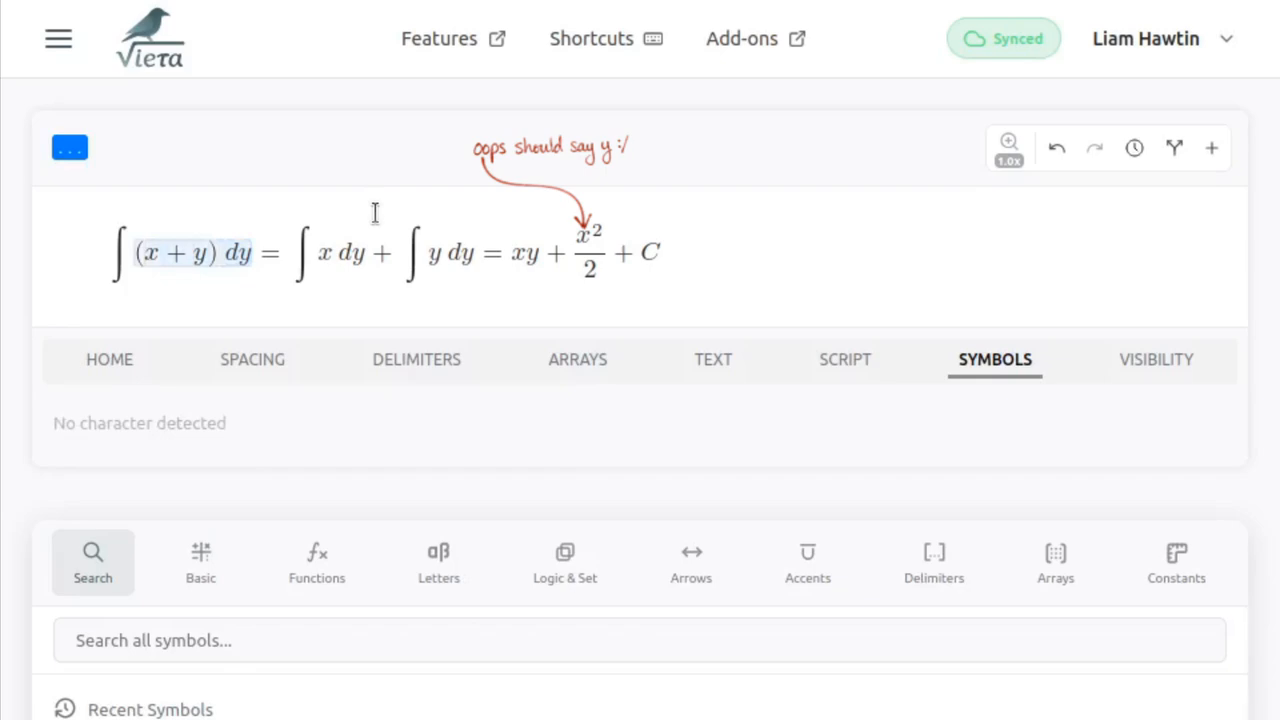
pyautogui.hotkey('shift', 'Left')
pyautogui.hotkey('ctrl', 'c')
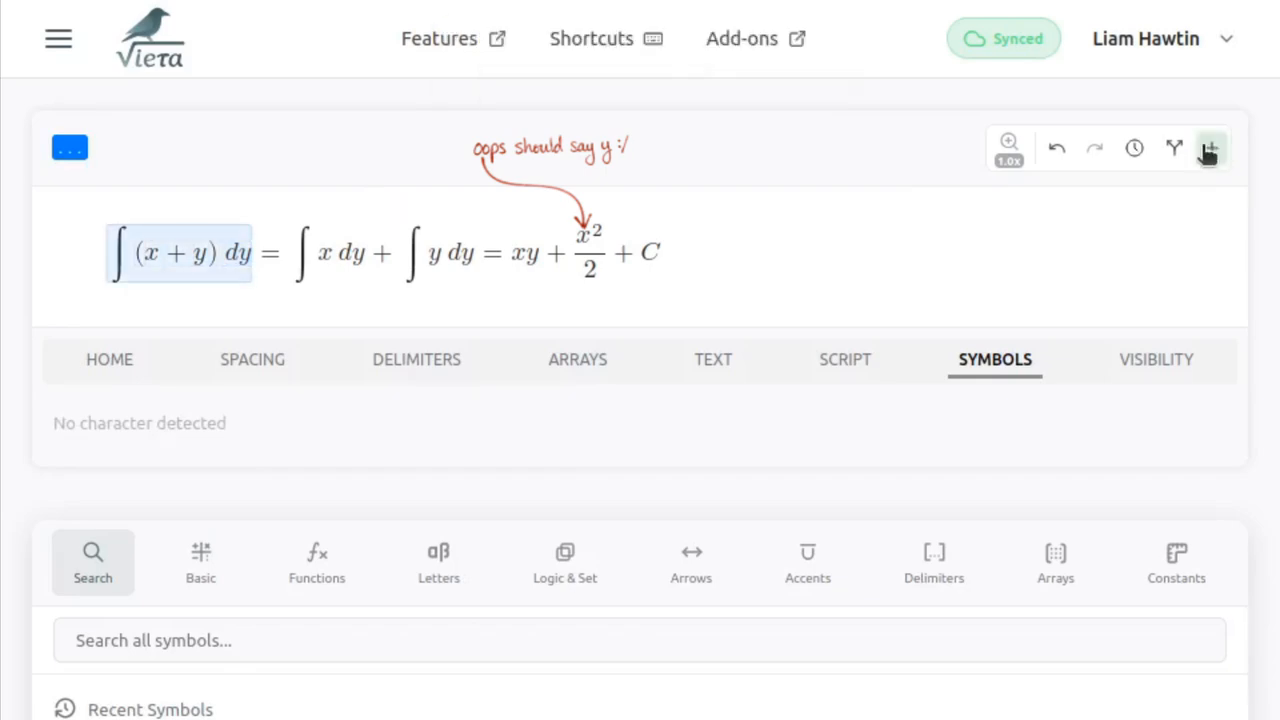
pyautogui.click(1209, 150)
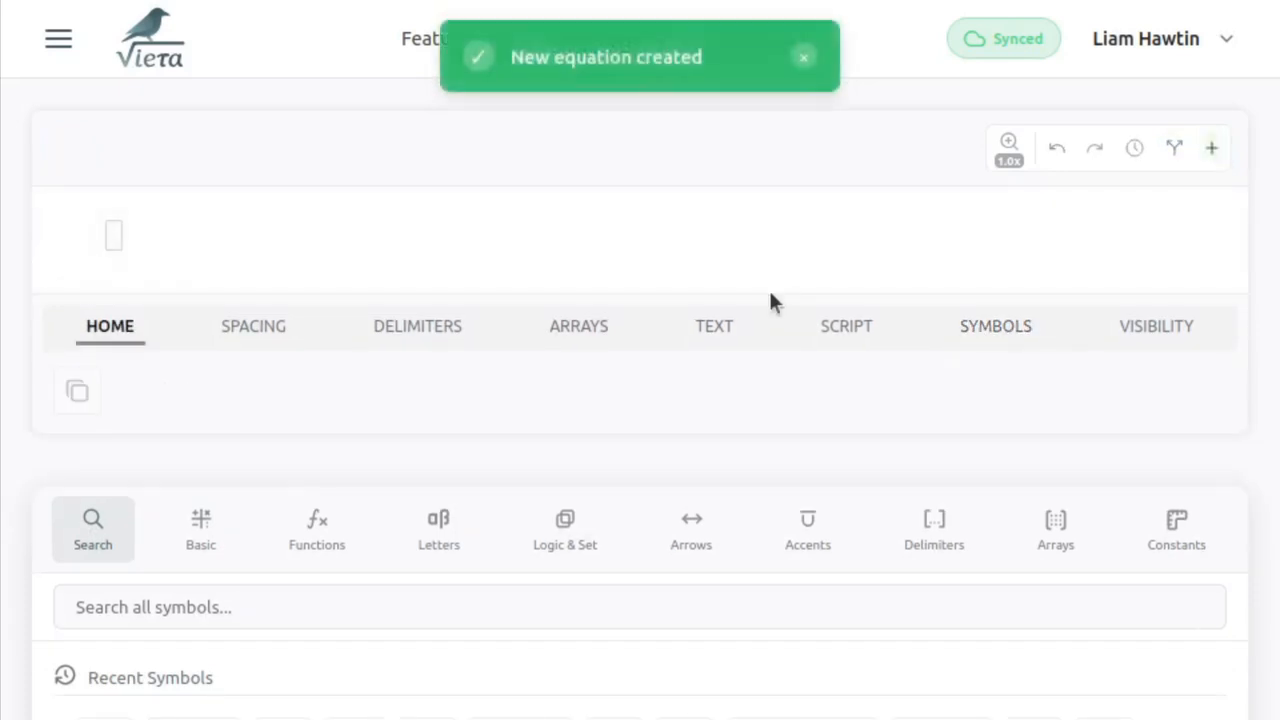
pyautogui.hotkey('ctrl', 'v')
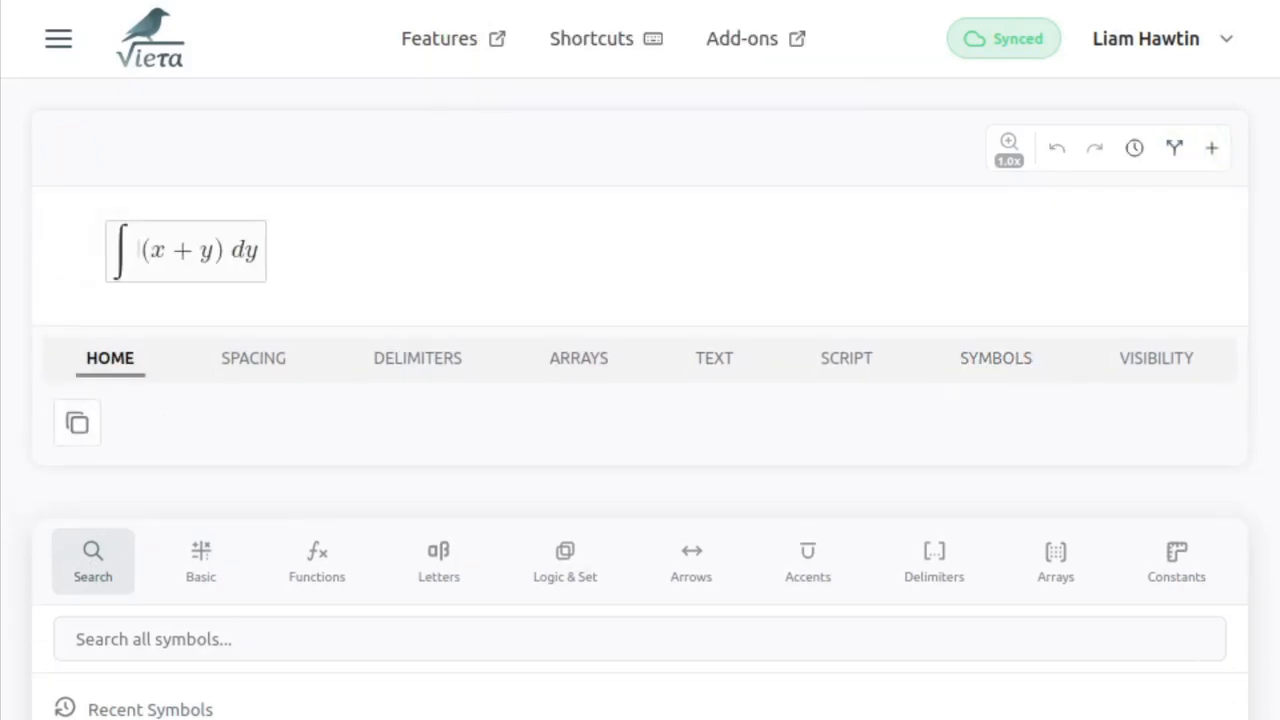
# - Add the lower limit y = x^2 to the integral of (x + y) dy
pyautogui.write('_{y=x')
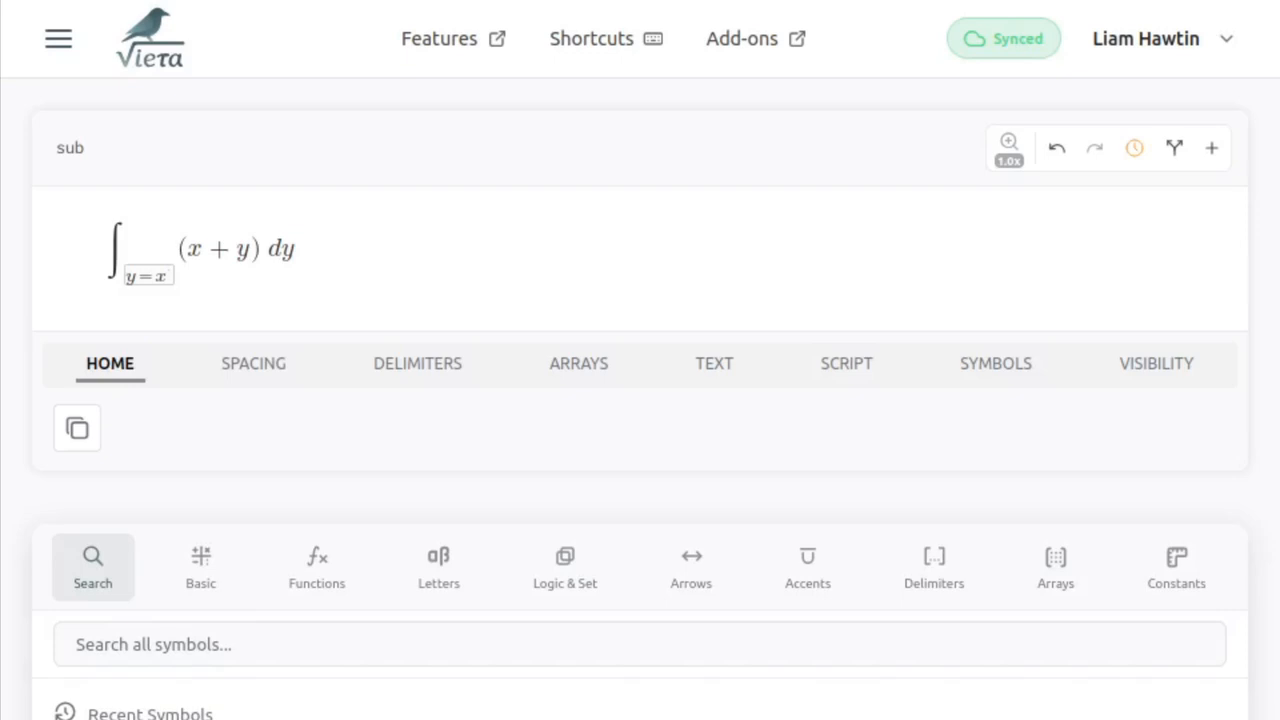
pyautogui.write('^2')
pyautogui.press('Right')
pyautogui.press('Right')
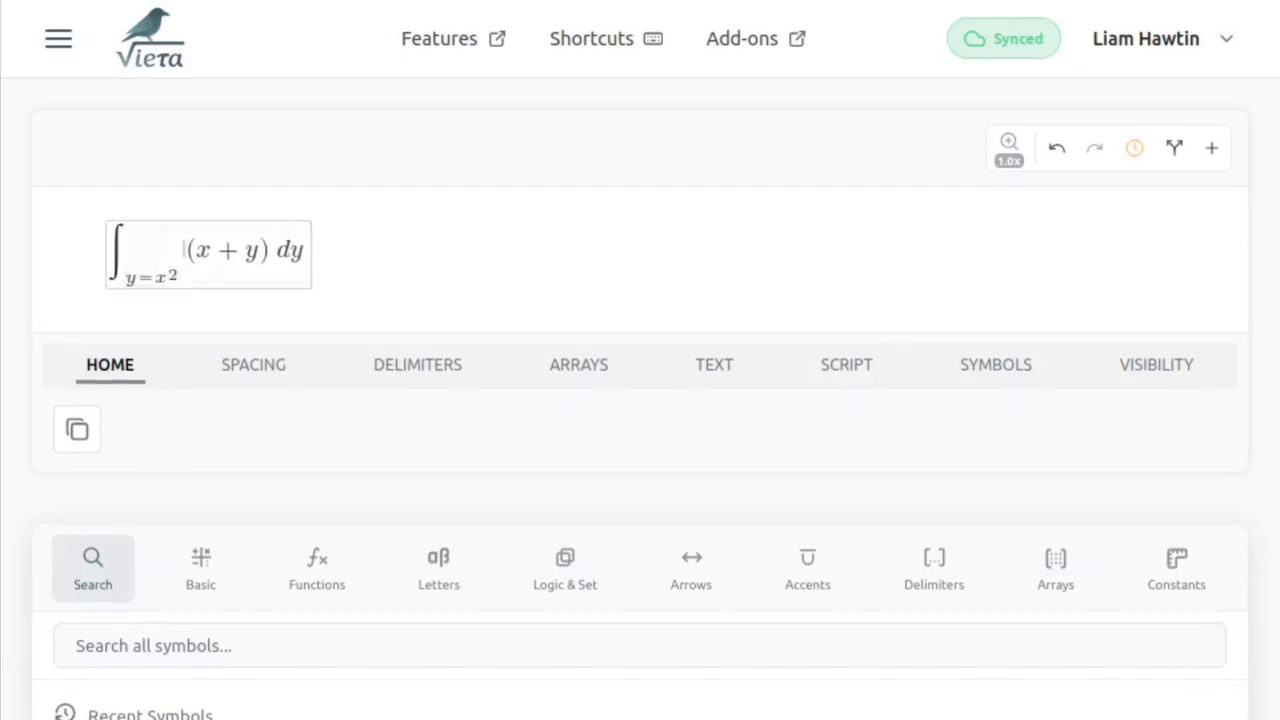
# - Add the upper limit y = 2x to the integral of (x + y) dy
pyautogui.write('^{y=2x')
pyautogui.press('Right')
pyautogui.press('Right')
pyautogui.press('Right')
pyautogui.press('Right')
pyautogui.press('Right')
pyautogui.press('Right')
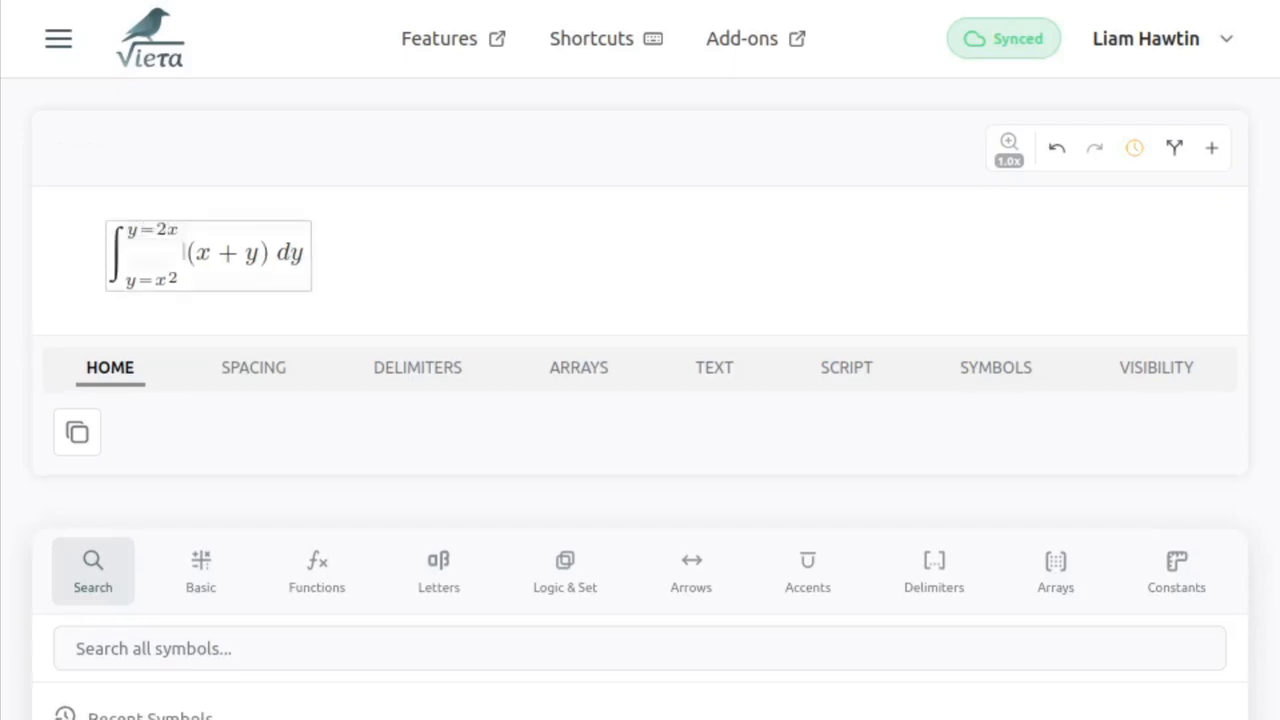
pyautogui.press('Right')
pyautogui.press('Right')
pyautogui.press('Right')
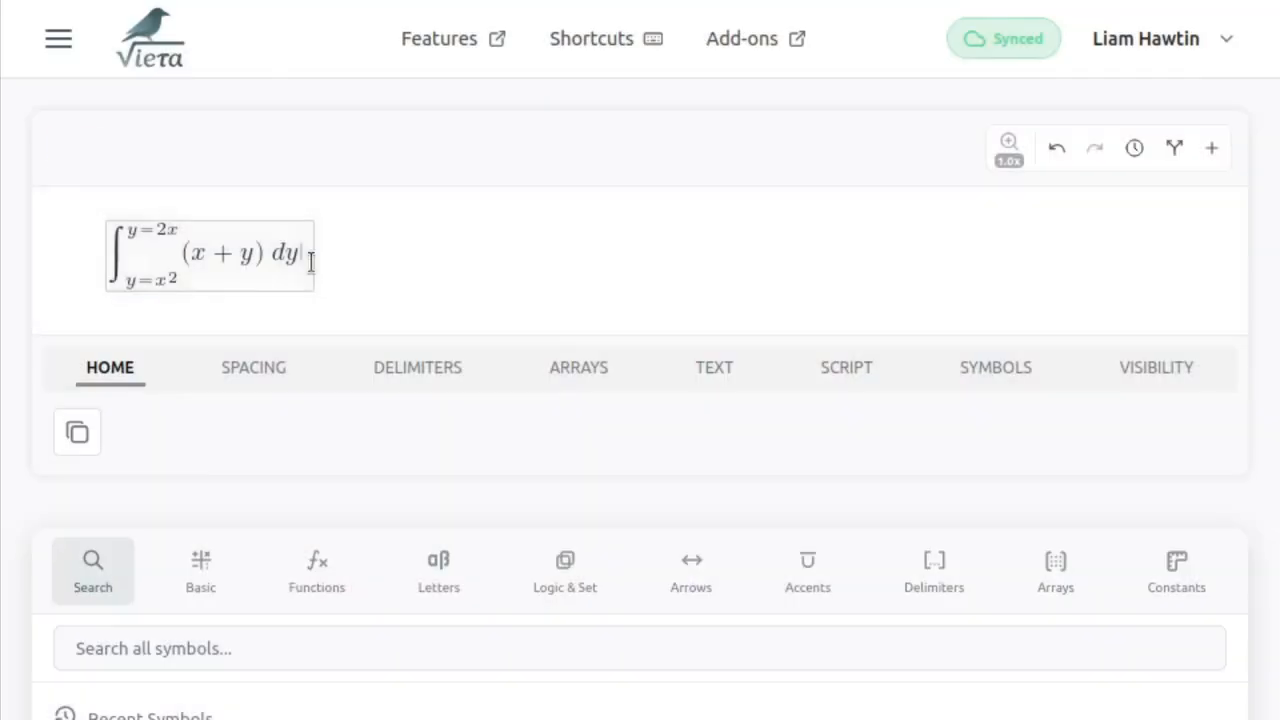
# - Copy the whole definite integral into a new ChatGPT message and append ", please evaluate"
pyautogui.hotkey('ctrl', 'a')
pyautogui.hotkey('ctrl', 'c')
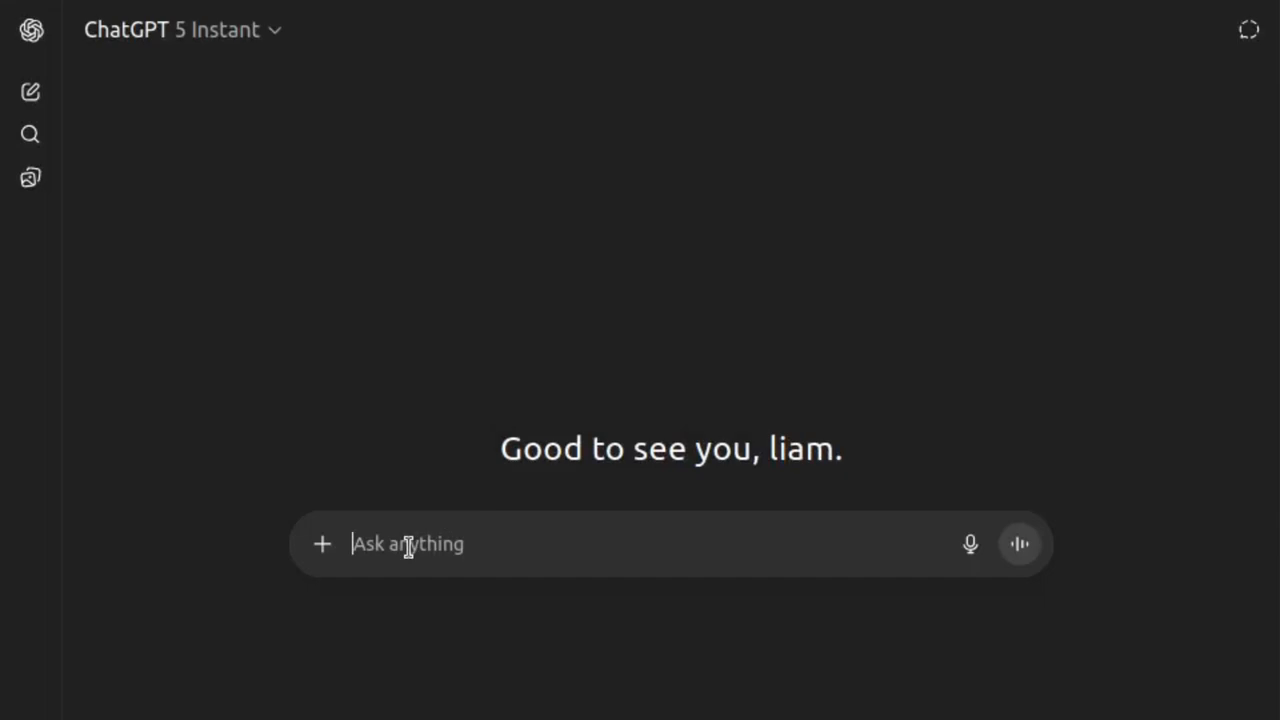
pyautogui.hotkey('ctrl', 'v')
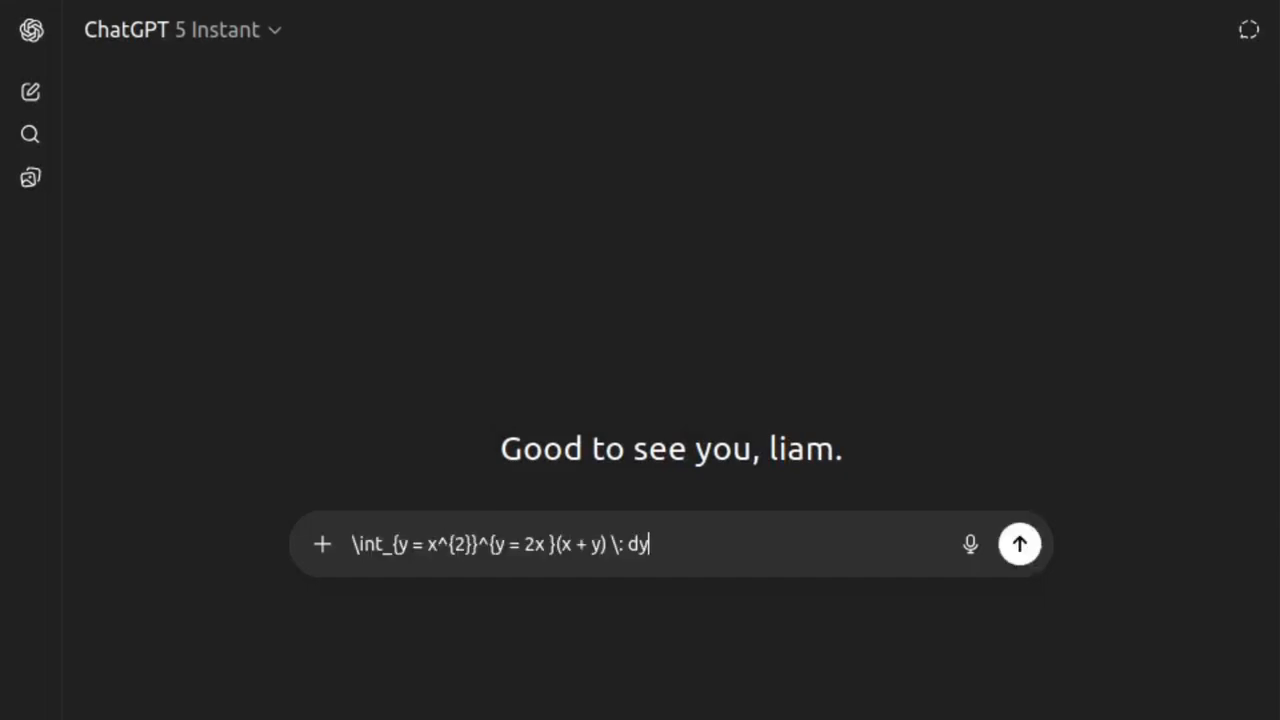
pyautogui.write(', please evaluat')
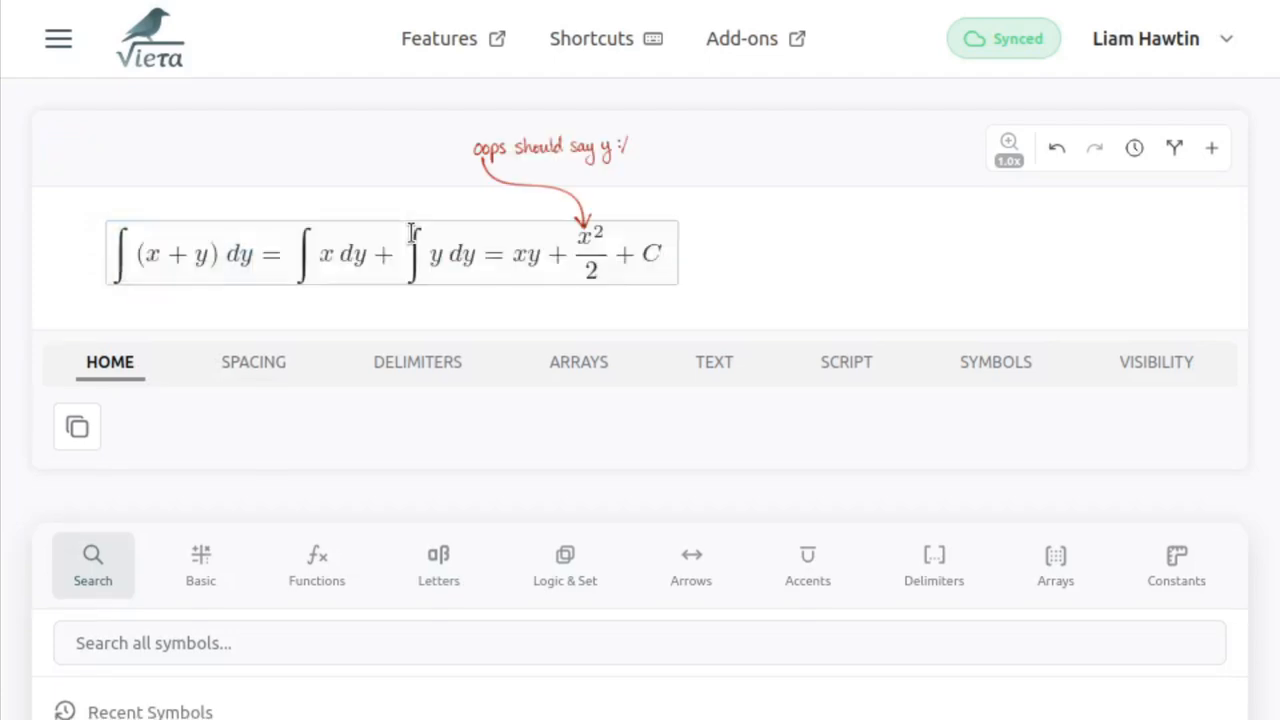
# - Copy the full ∫(x + y) dy antiderivative equation from Vieta, add it to the ChatGPT message after "given", and send the message
pyautogui.hotkey('ctrl', 'a')
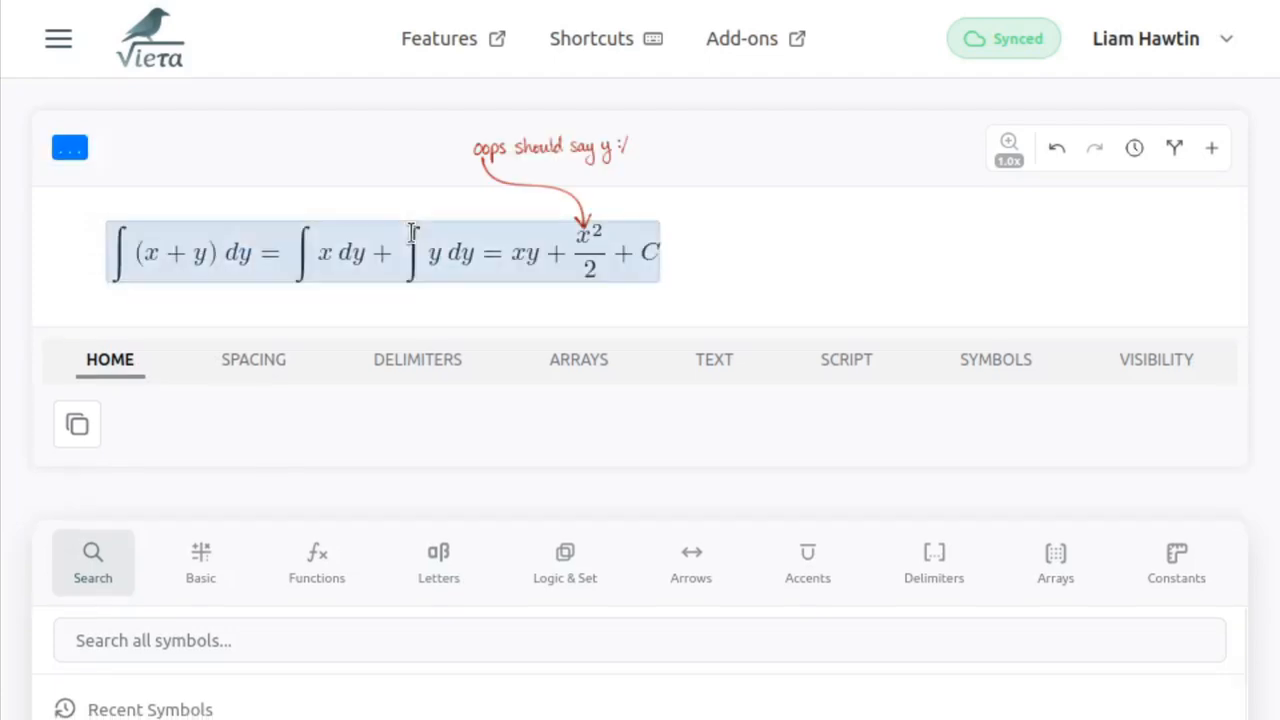
pyautogui.hotkey('ctrl', 'c')
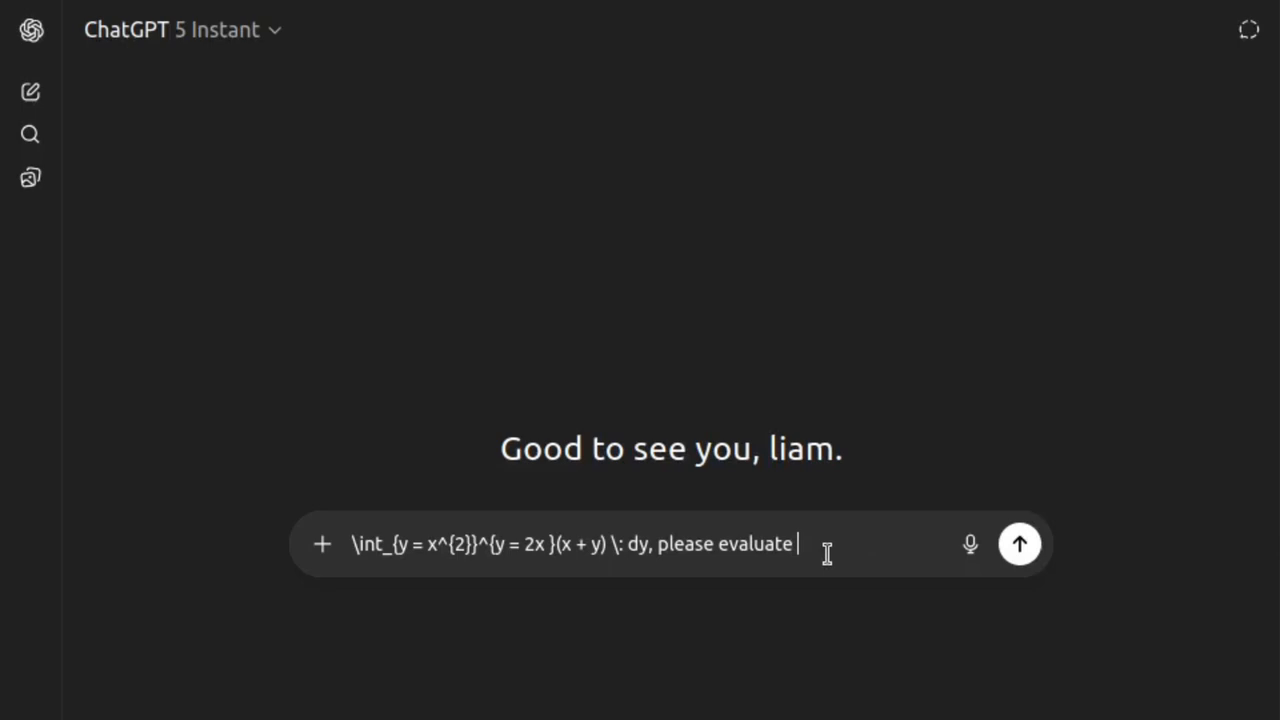
pyautogui.write('given')
pyautogui.hotkey('ctrl', 'v')
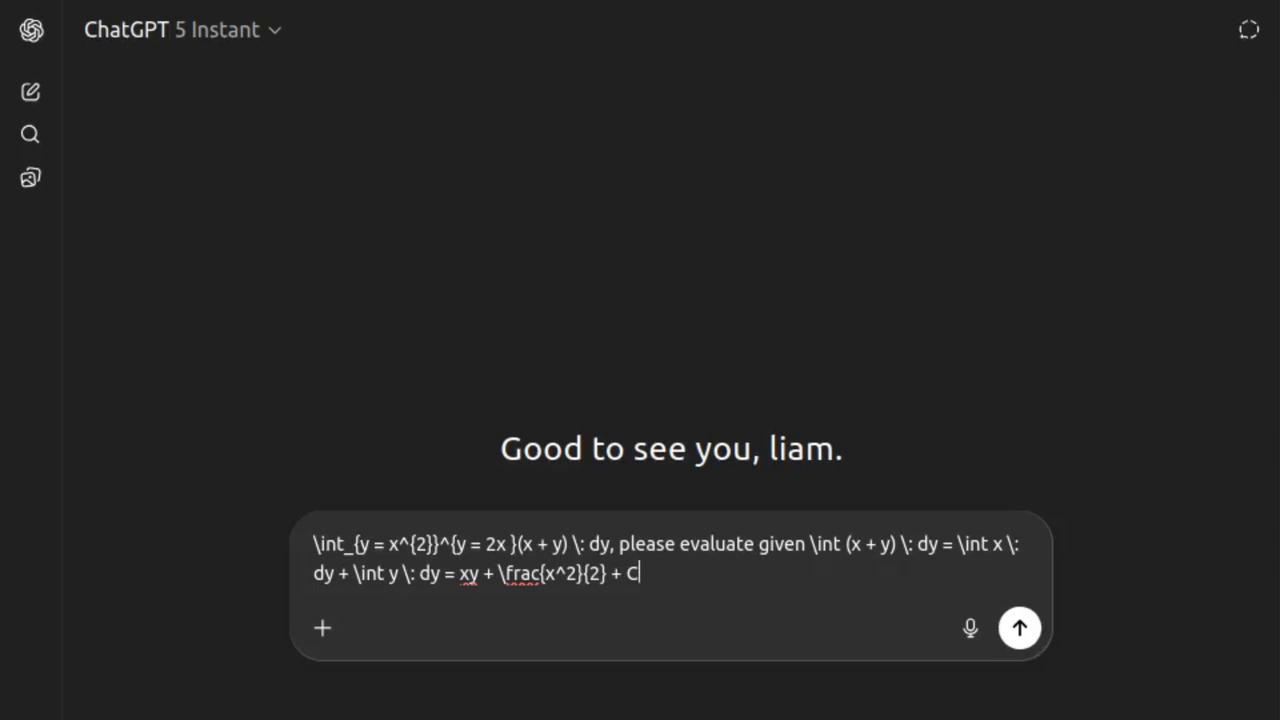
pyautogui.press('Return')
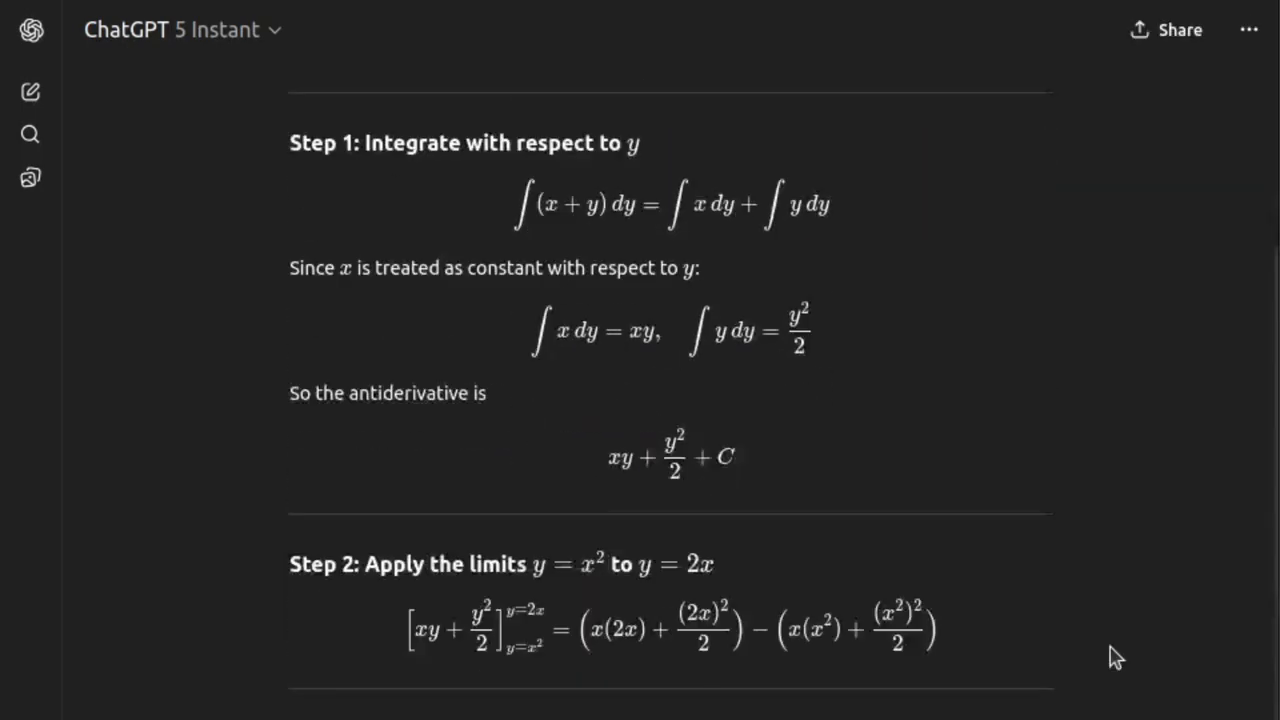
# - Try copying the Step 2 limits equation as selected text into the message box, and clear the box
pyautogui.scroll(-3, 1115, 657)
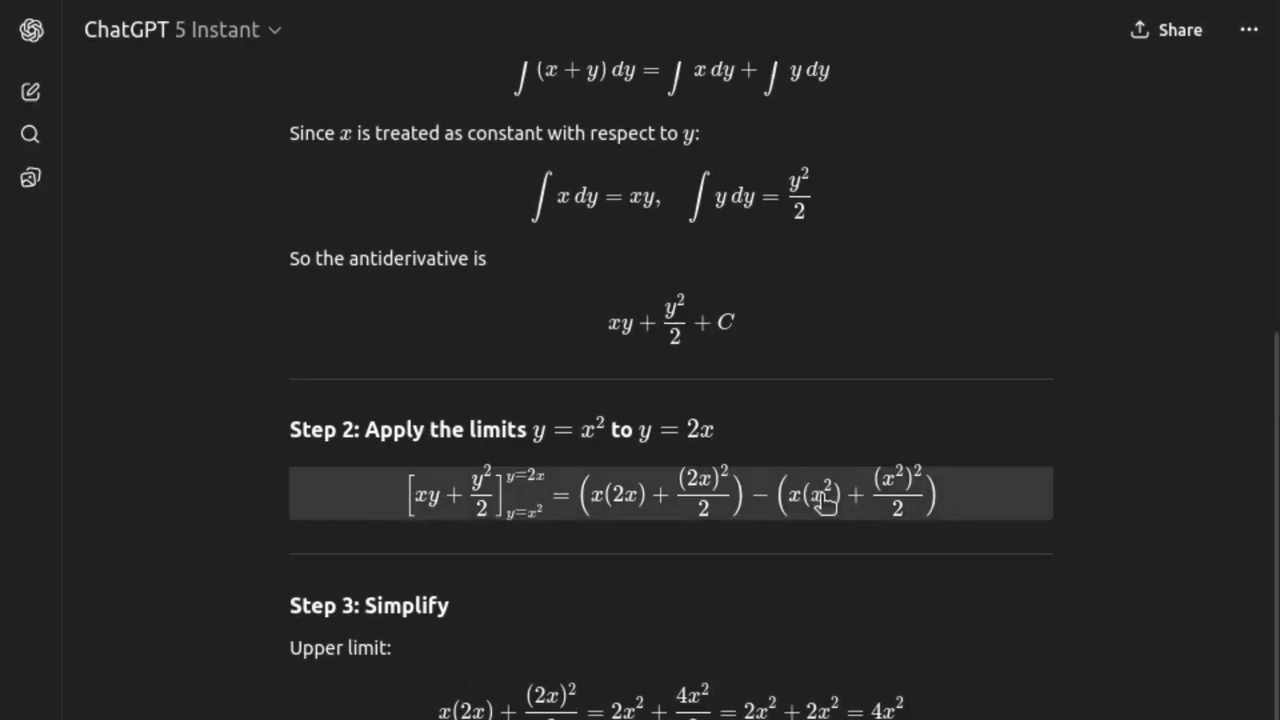
pyautogui.click(823, 500)
pyautogui.scroll(-3, 823, 500)
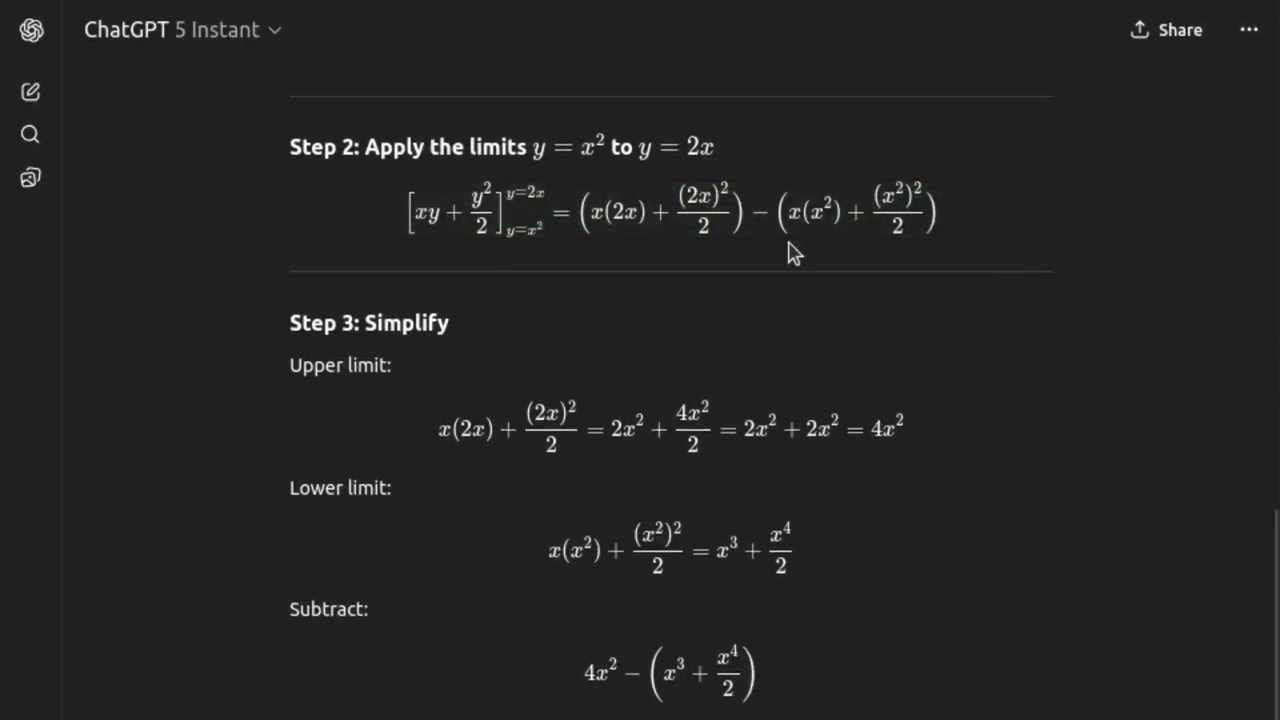
pyautogui.moveTo(794, 251); pyautogui.dragTo(362, 214)
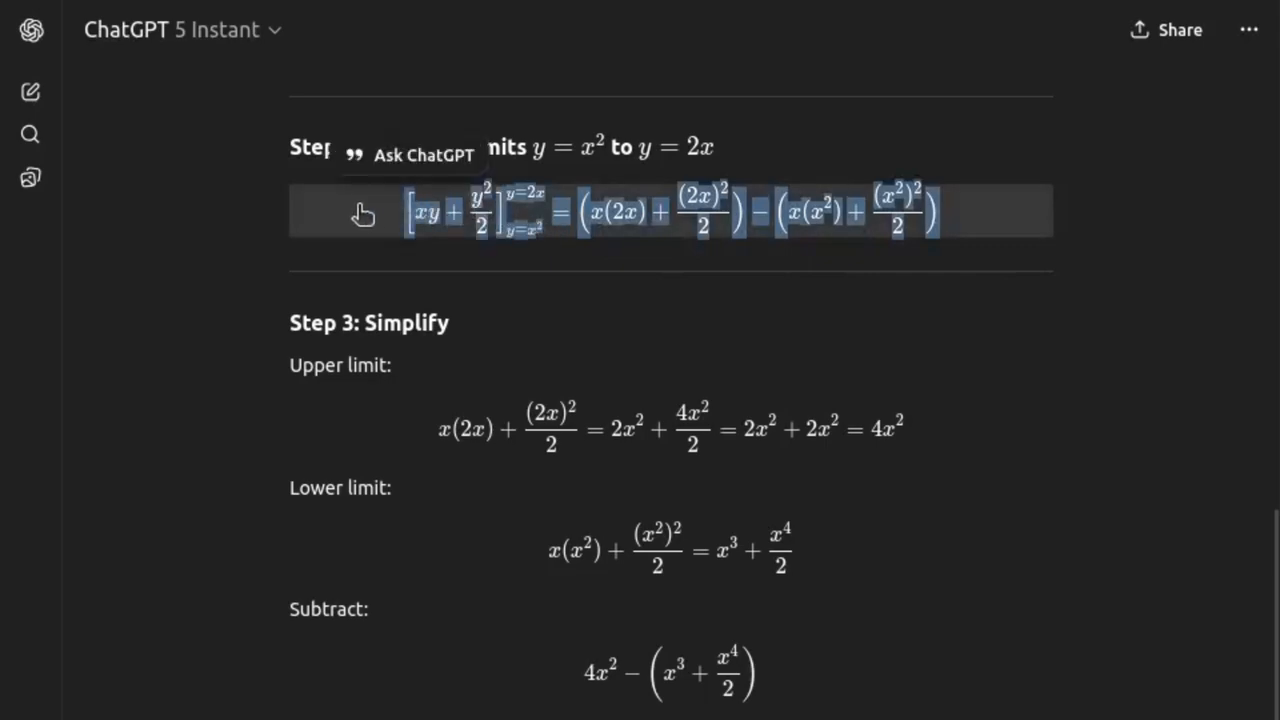
pyautogui.click(531, 649)
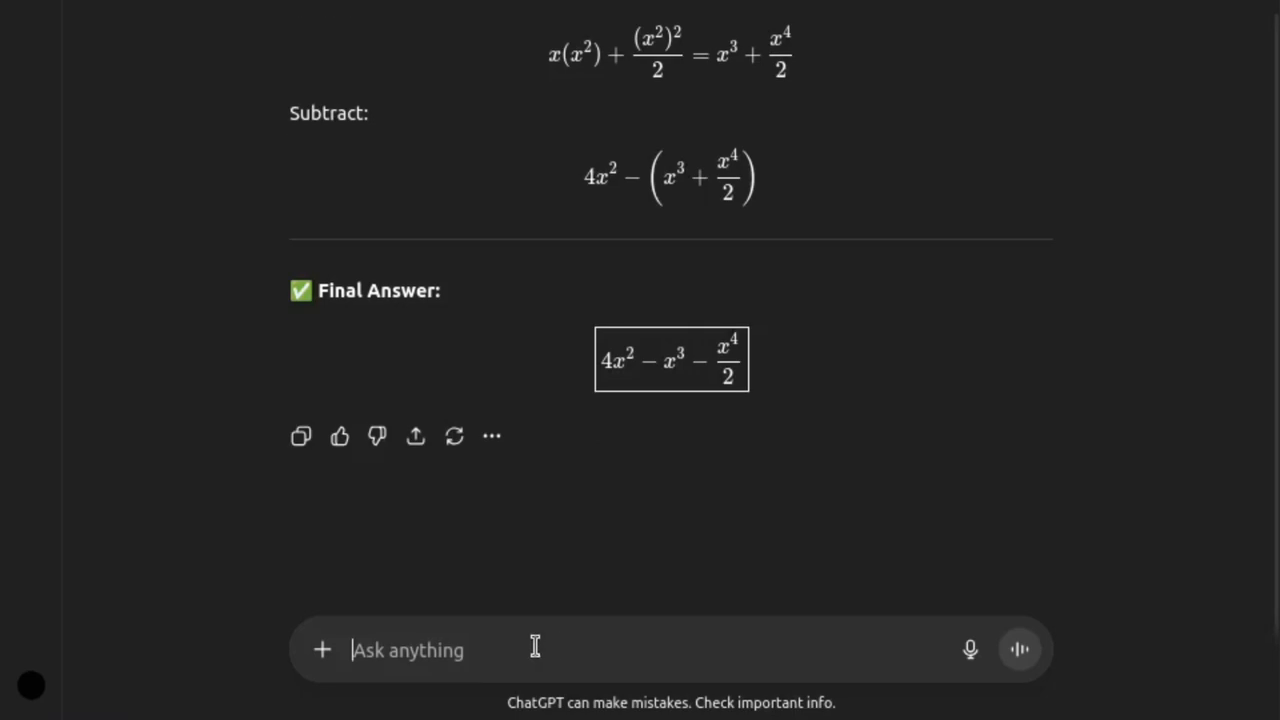
pyautogui.hotkey('ctrl', 'v')
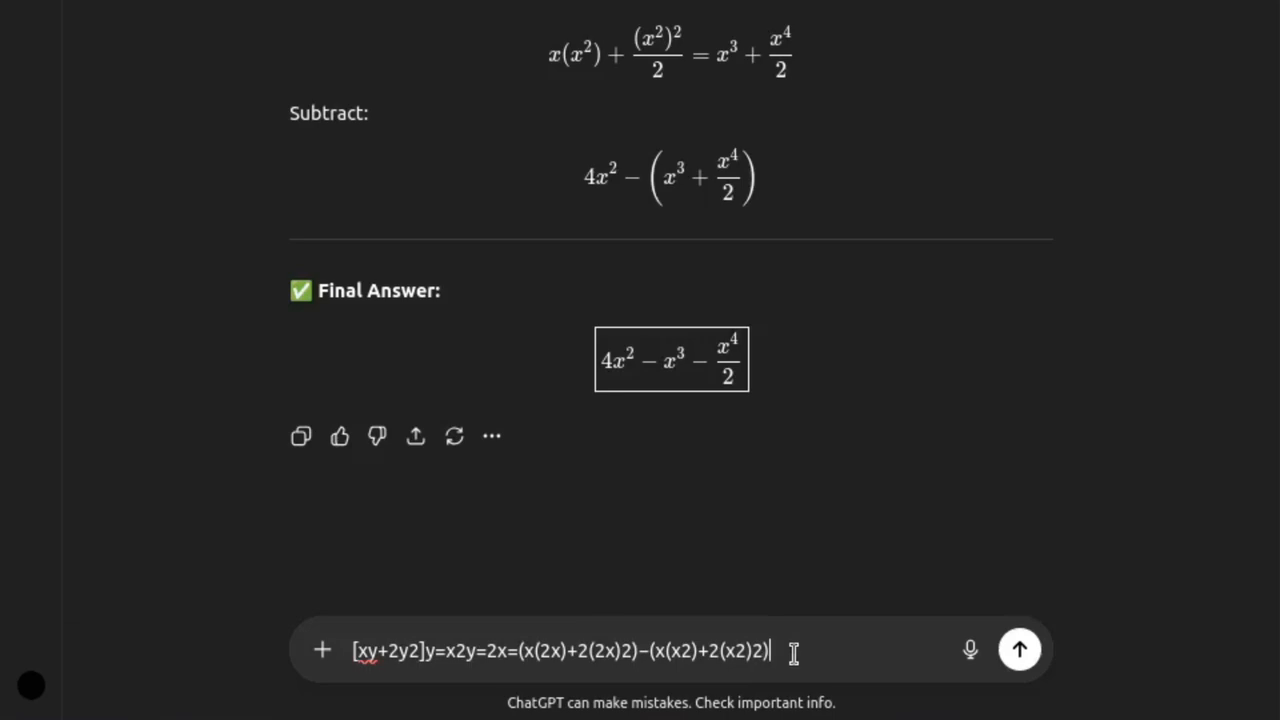
pyautogui.hotkey('ctrl', 'a')
pyautogui.press('BackSpace')
# - Copy the Step 2 limits equation as LaTeX into the message box and append "and ask a question"
pyautogui.scroll(5, 988, 198)
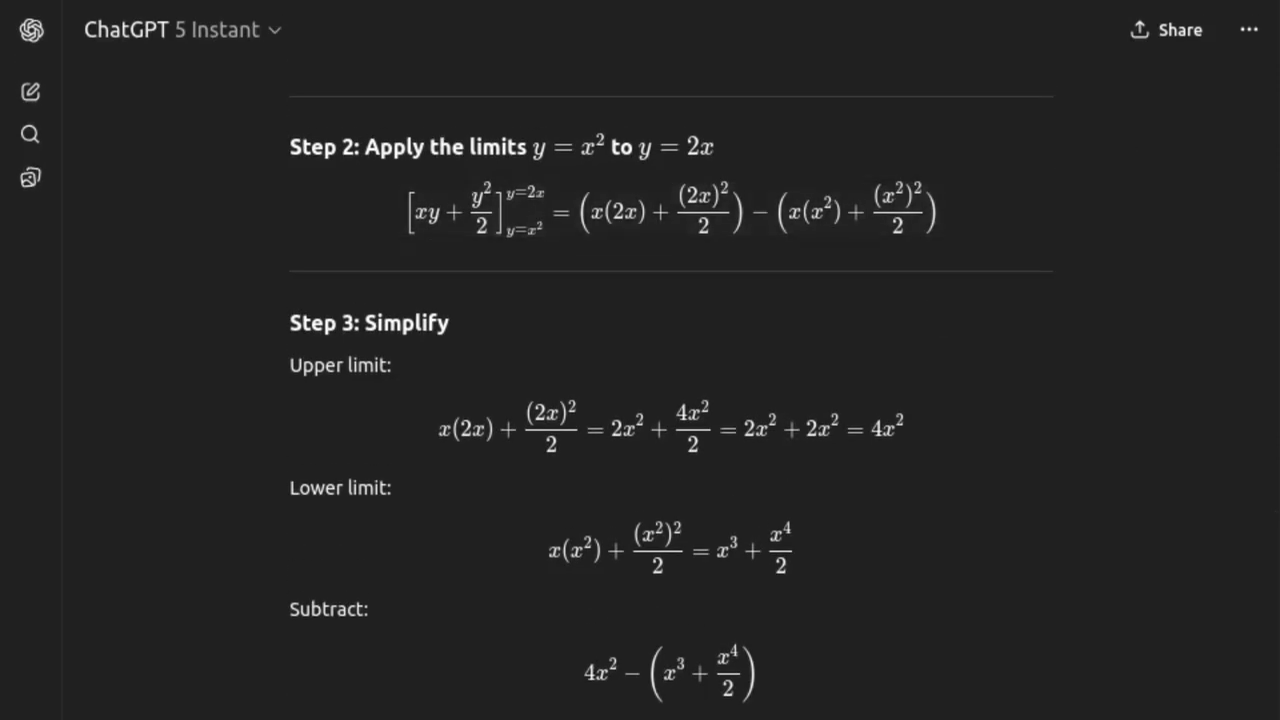
pyautogui.click(827, 230)
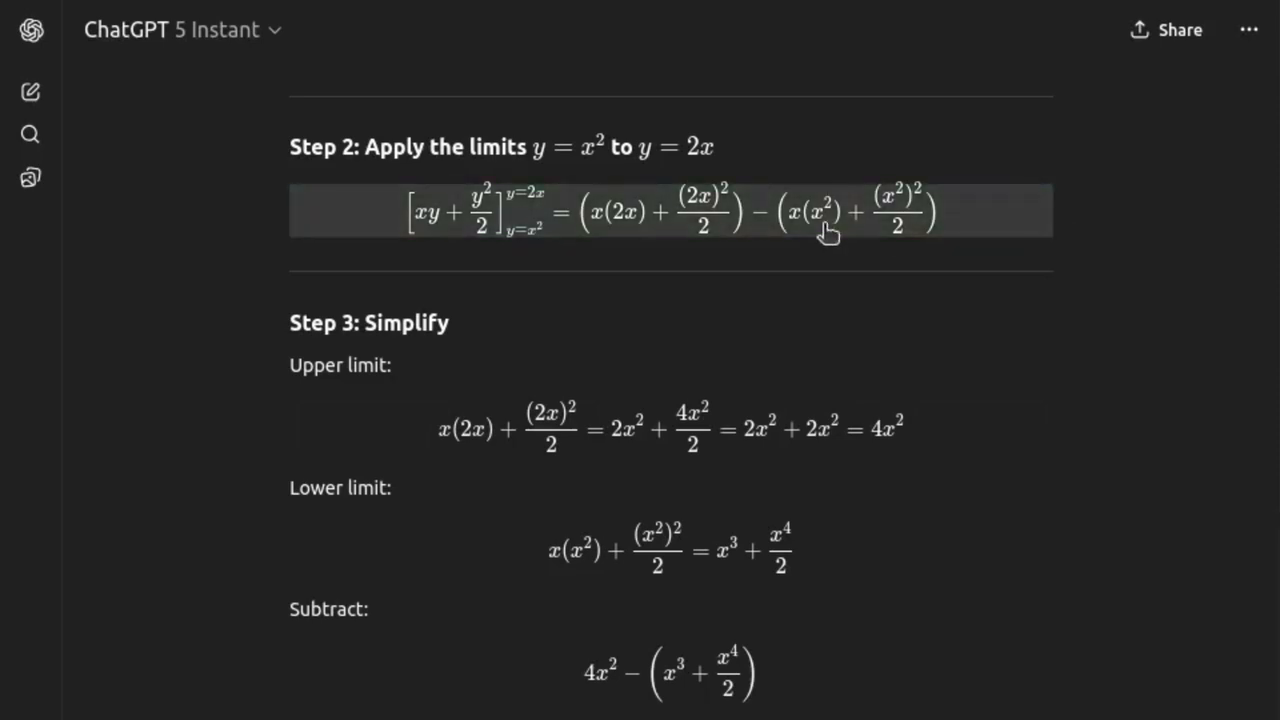
pyautogui.scroll(-5, 827, 230)
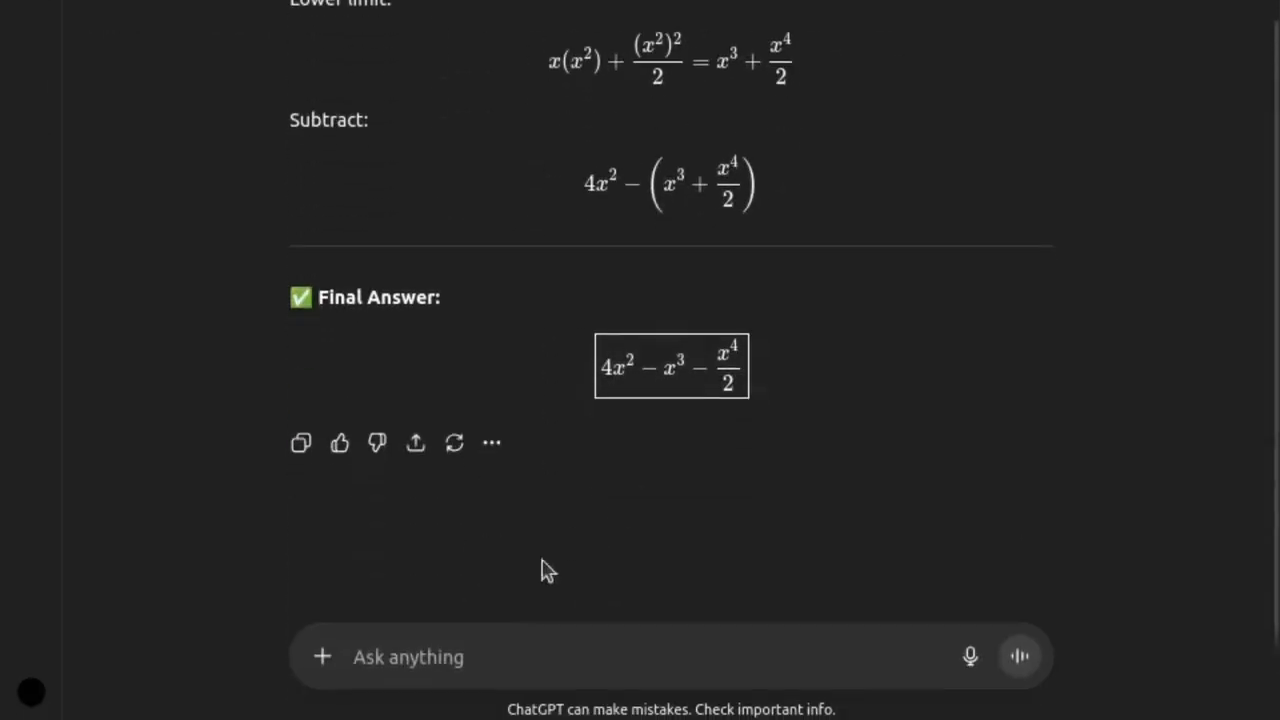
pyautogui.click(451, 654)
pyautogui.hotkey('ctrl', 'v')
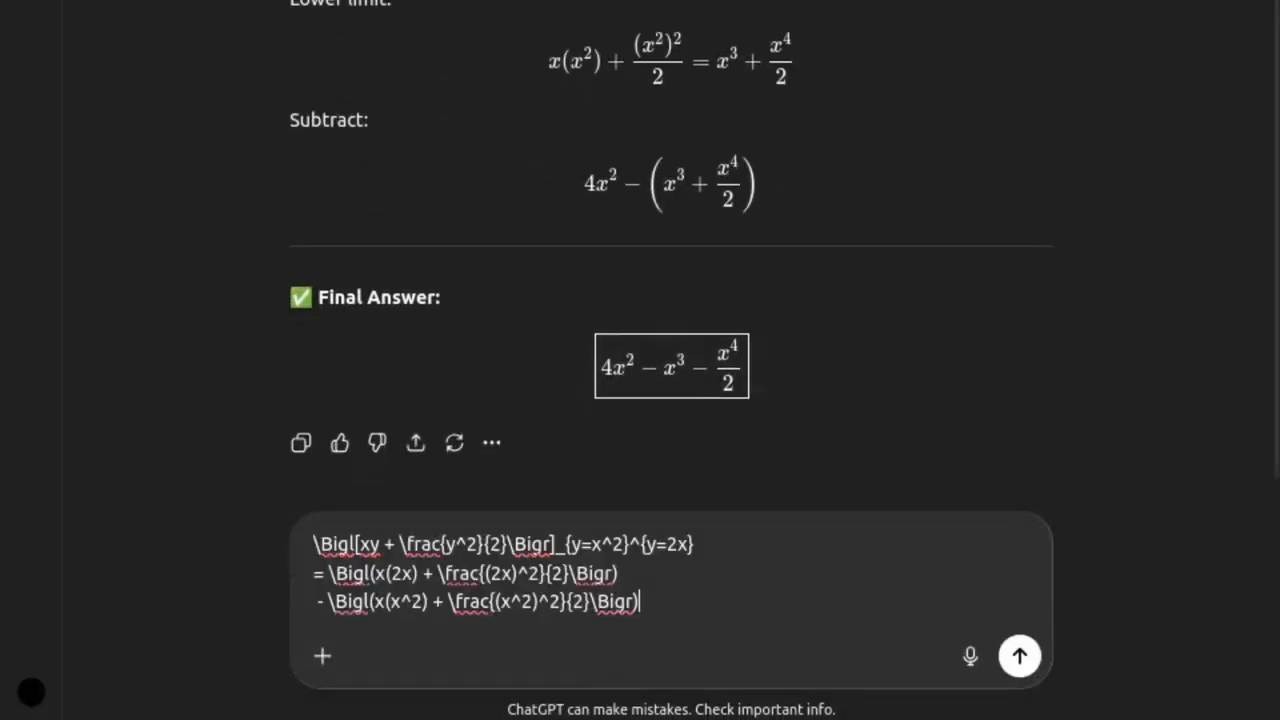
pyautogui.write('and a')
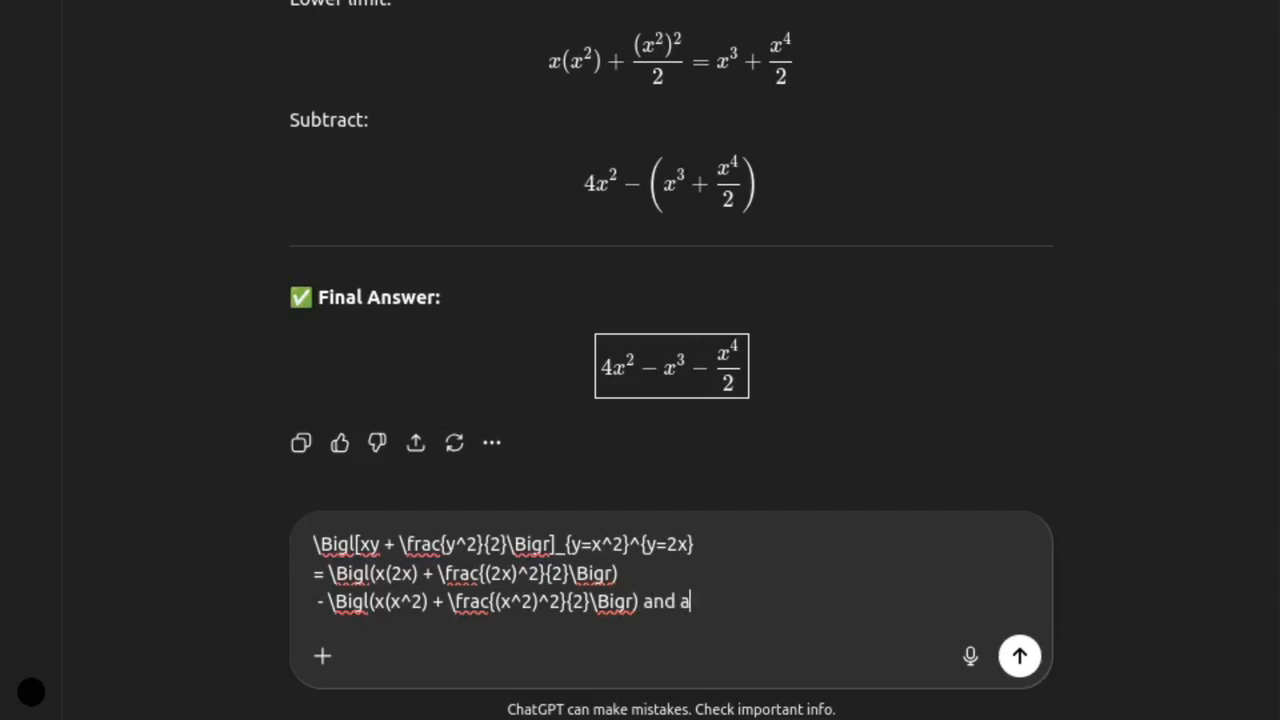
pyautogui.write('sk a question')
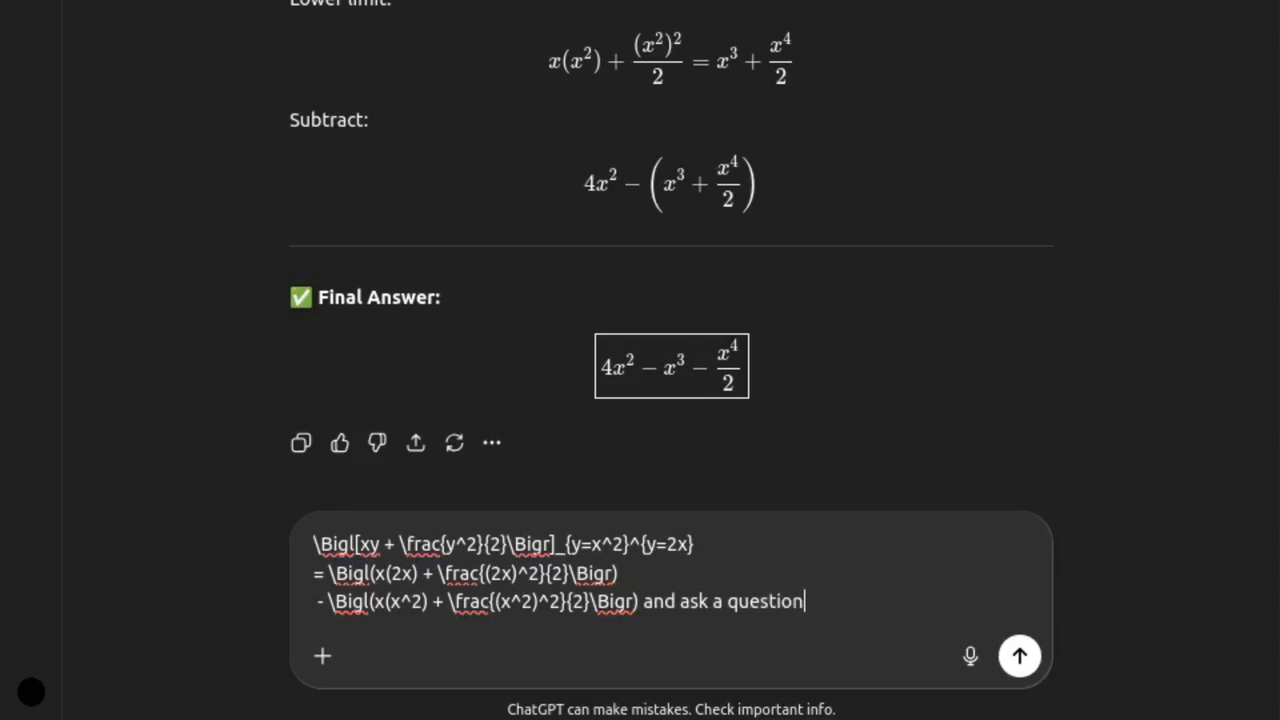
# - Clear the drafted follow-up message completely
pyautogui.hotkey('ctrl', 'BackSpace')
pyautogui.hotkey('ctrl', 'BackSpace')
pyautogui.hotkey('ctrl', 'BackSpace')
pyautogui.hotkey('ctrl', 'a')
pyautogui.press('BackSpace')
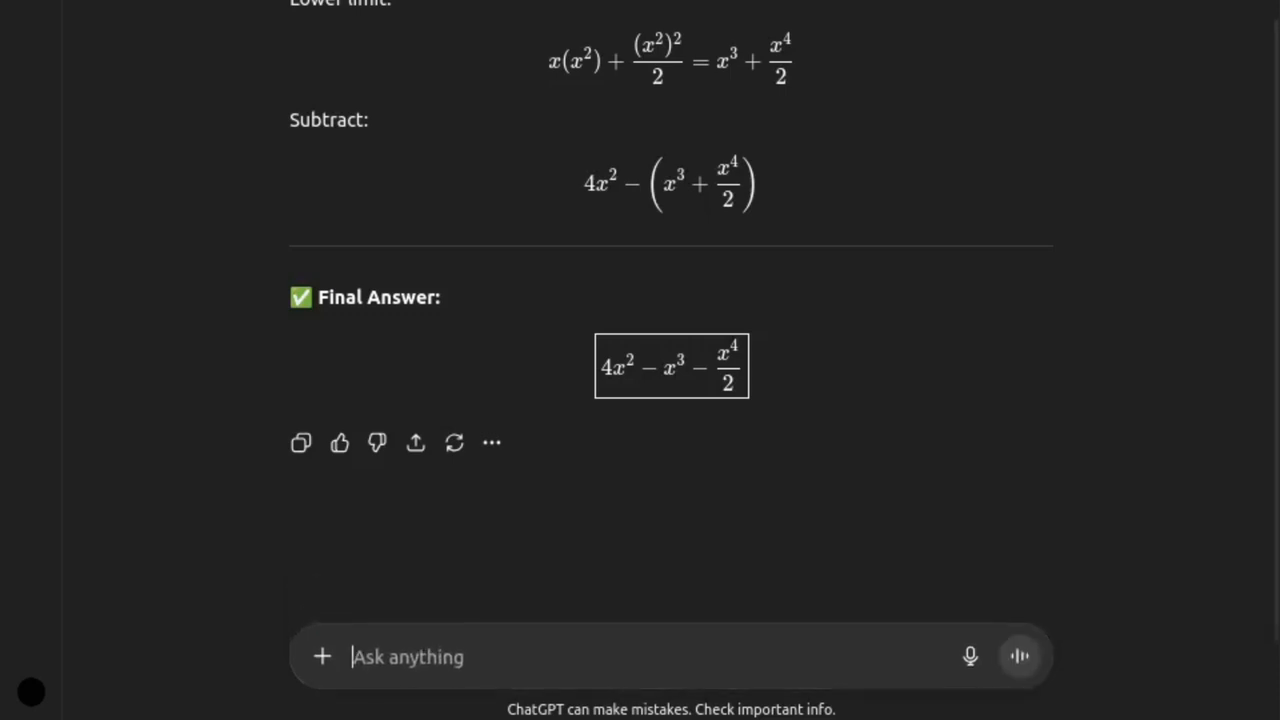
# - Copy the Subtract expression 4x^2 − (x^3 + x^4/2) from the answer and append it after an equals sign to the definite integral in Vieta
pyautogui.click(855, 177)
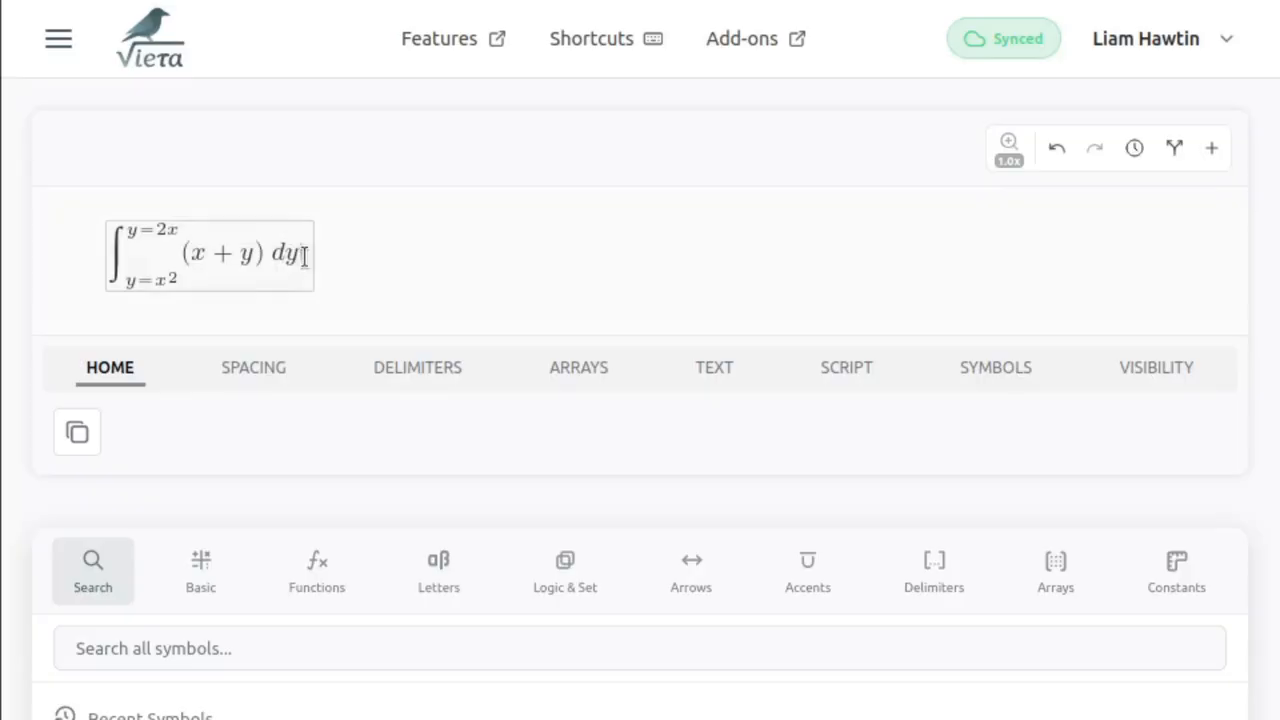
pyautogui.write('=')
pyautogui.hotkey('ctrl', 'v')
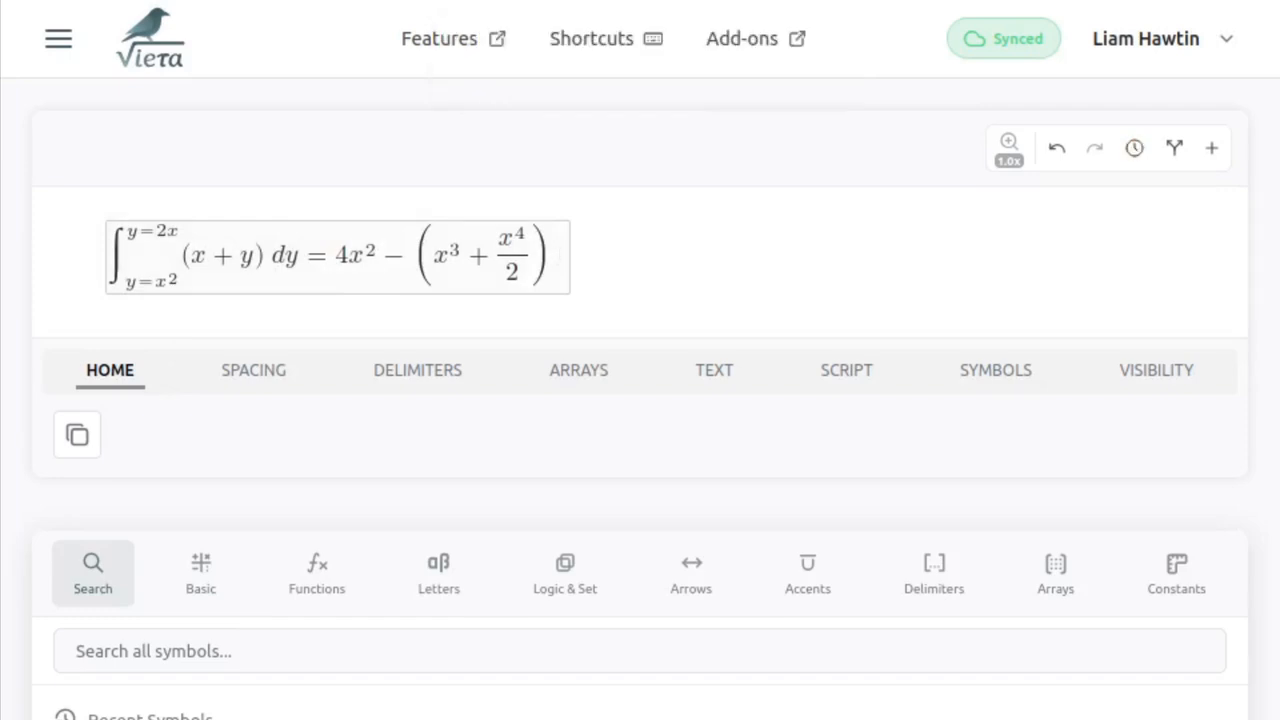
# - Remove both parentheses around x^3 + x^4/2 in the pasted result
pyautogui.hotkey('shift', 'Left')
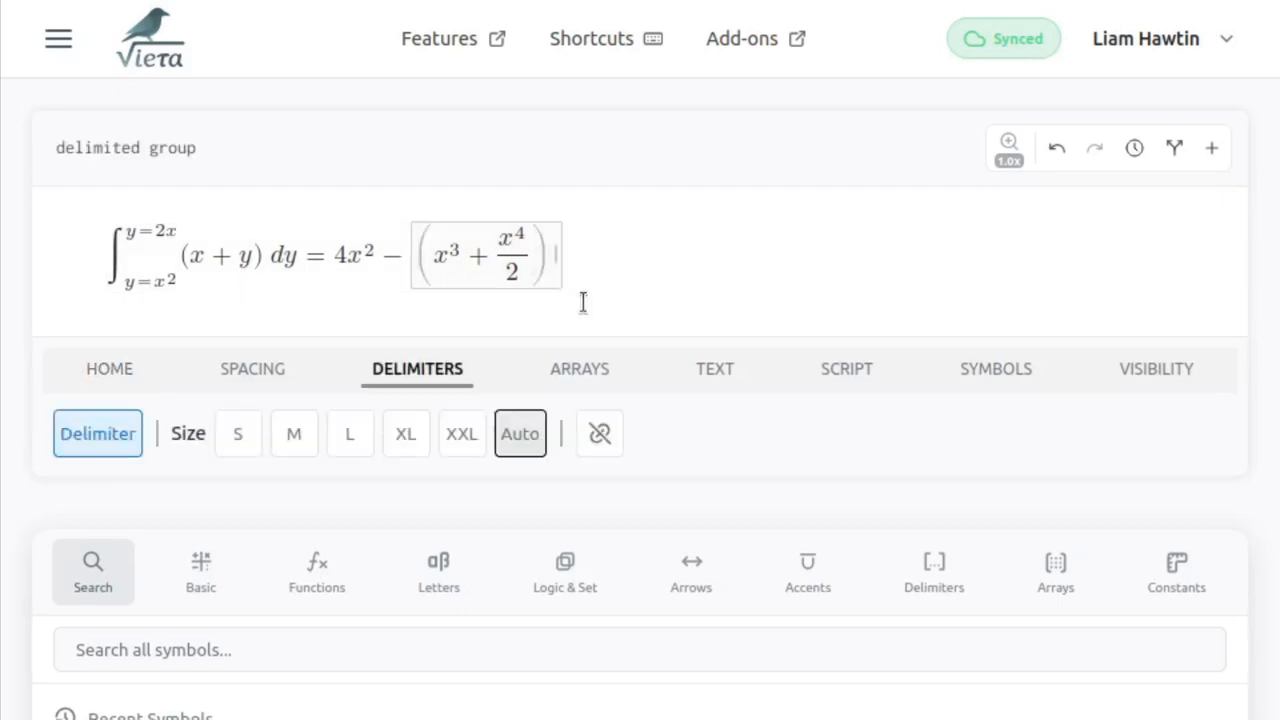
pyautogui.press('BackSpace')
pyautogui.press('Left')
pyautogui.press('Left')
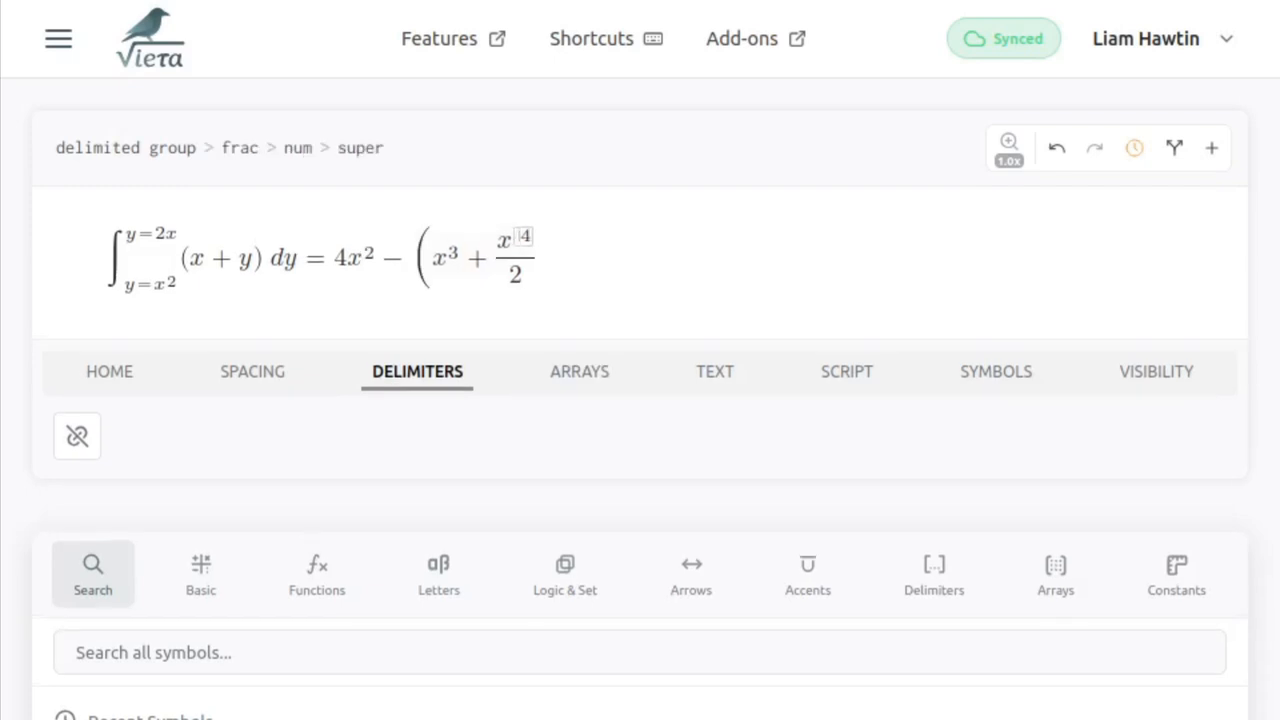
pyautogui.press('Left')
pyautogui.press('Left')
pyautogui.press('Left')
pyautogui.press('Left')
pyautogui.press('Left')
pyautogui.press('Left')
pyautogui.press('Left')
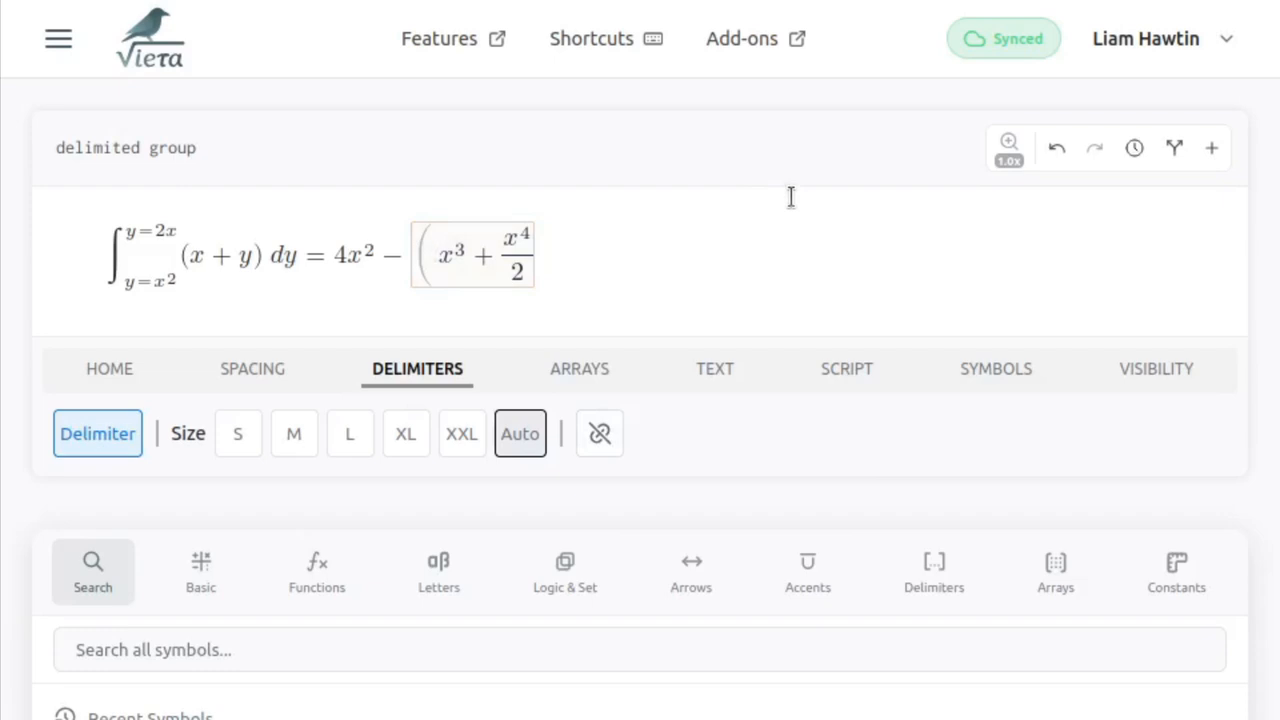
pyautogui.press('BackSpace')
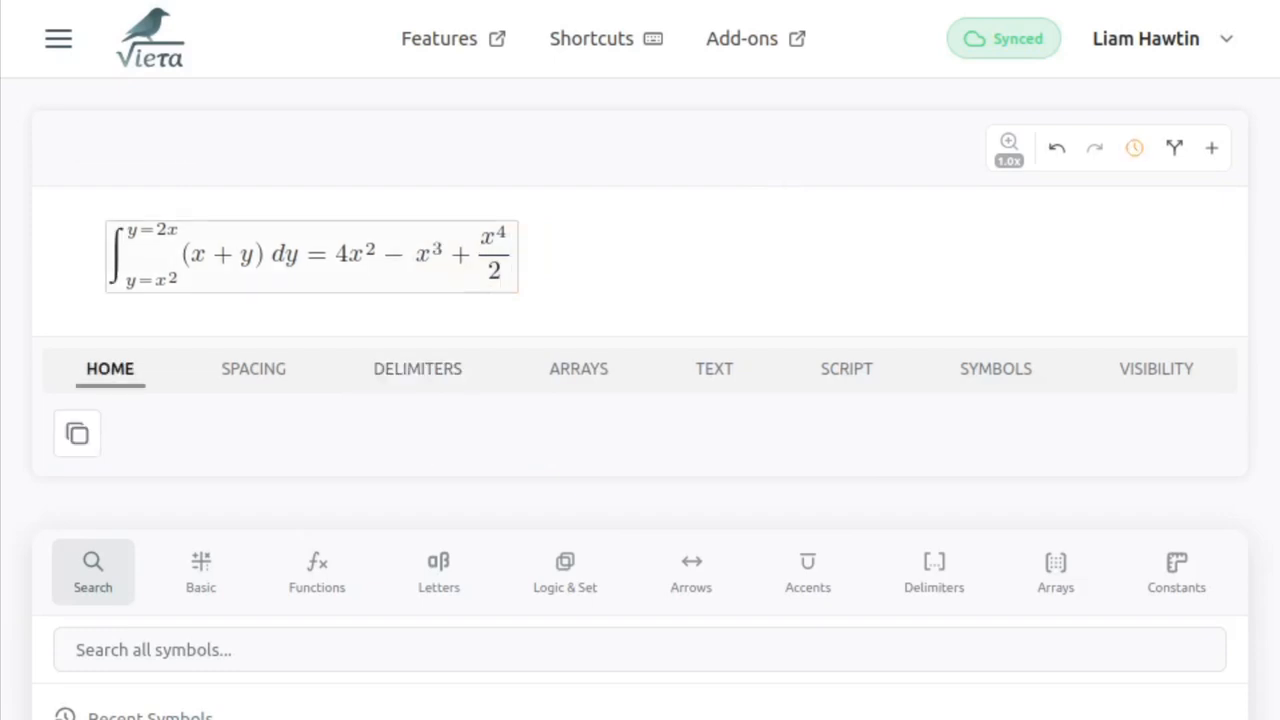
# - Change the plus sign before the x^4/2 fraction to a minus sign
pyautogui.press('Right')
pyautogui.press('Right')
pyautogui.press('Right')
pyautogui.hotkey('shift', 'Right')
pyautogui.write('-')
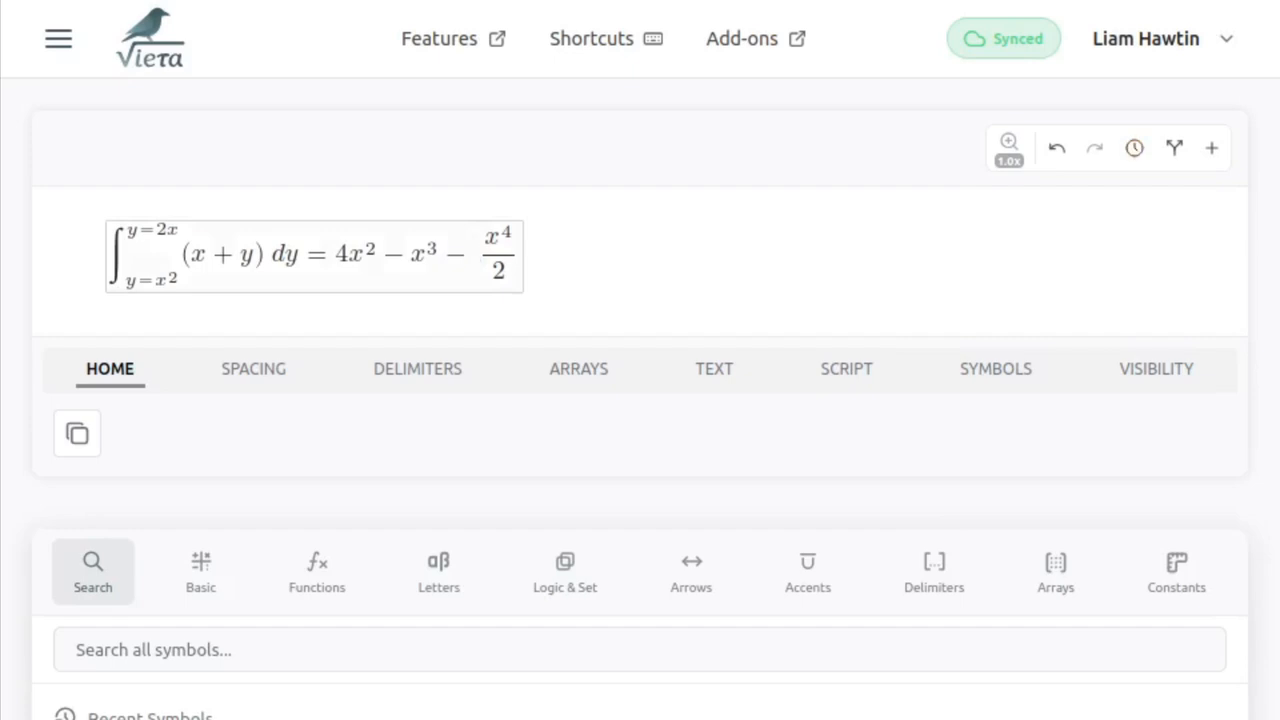
pyautogui.press('Right')
pyautogui.press('Right')
pyautogui.press('Right')
pyautogui.press('Right')
pyautogui.press('Right')
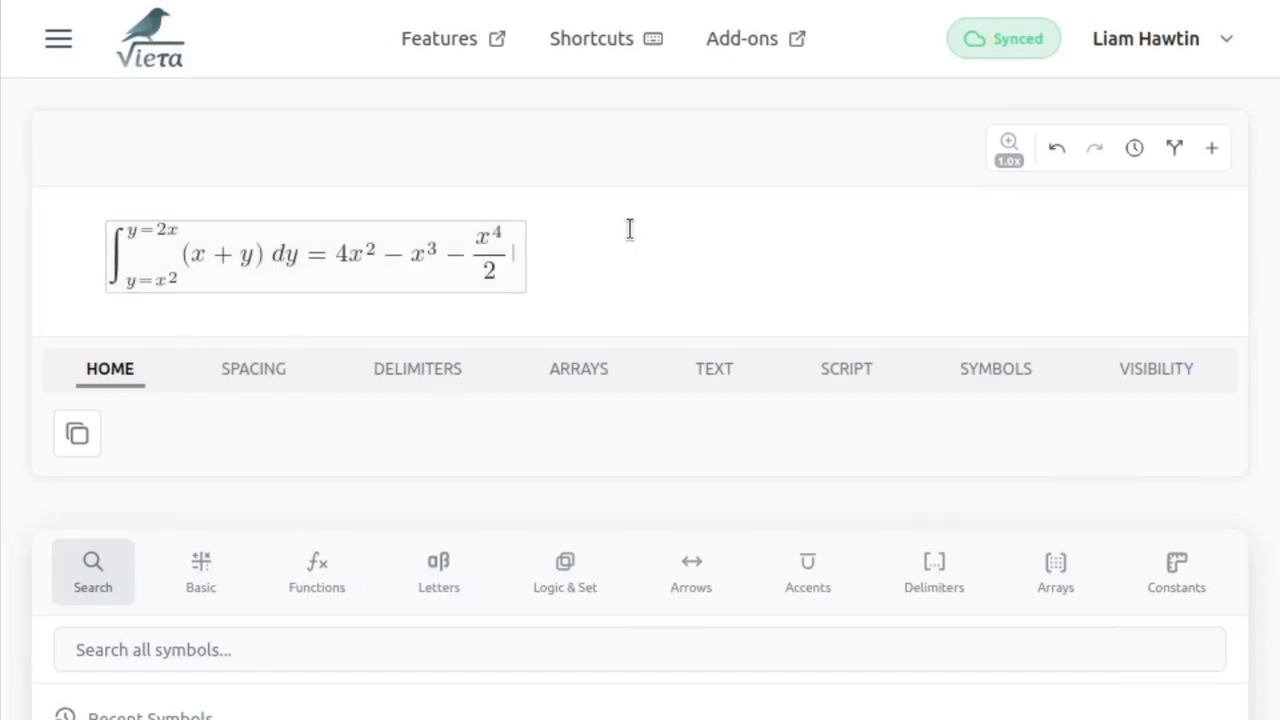
# - Go to the I = ∬_R (x + y) dA equation and delete the equals sign and iterated integral after dA
pyautogui.hotkey('ctrl', 'z')
pyautogui.hotkey('ctrl', 'z')
pyautogui.press('Up')
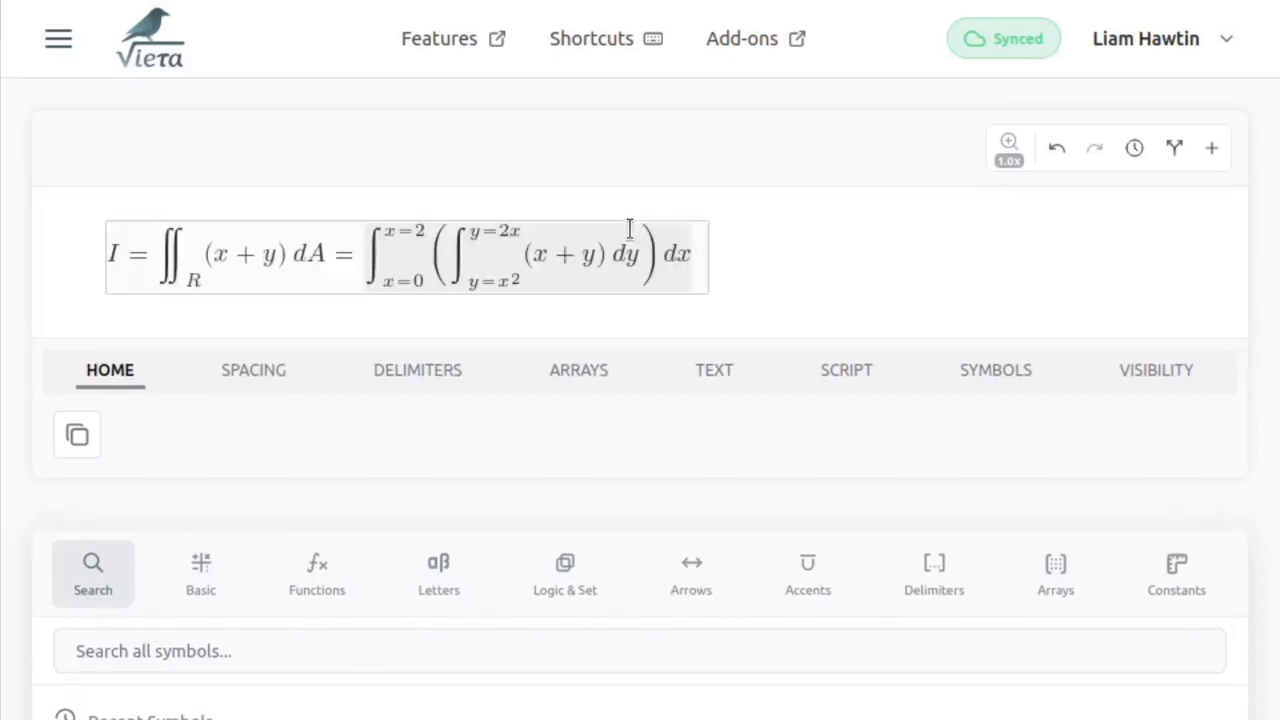
pyautogui.click(630, 229)
pyautogui.press('BackSpace')
pyautogui.press('BackSpace')
pyautogui.press('BackSpace')
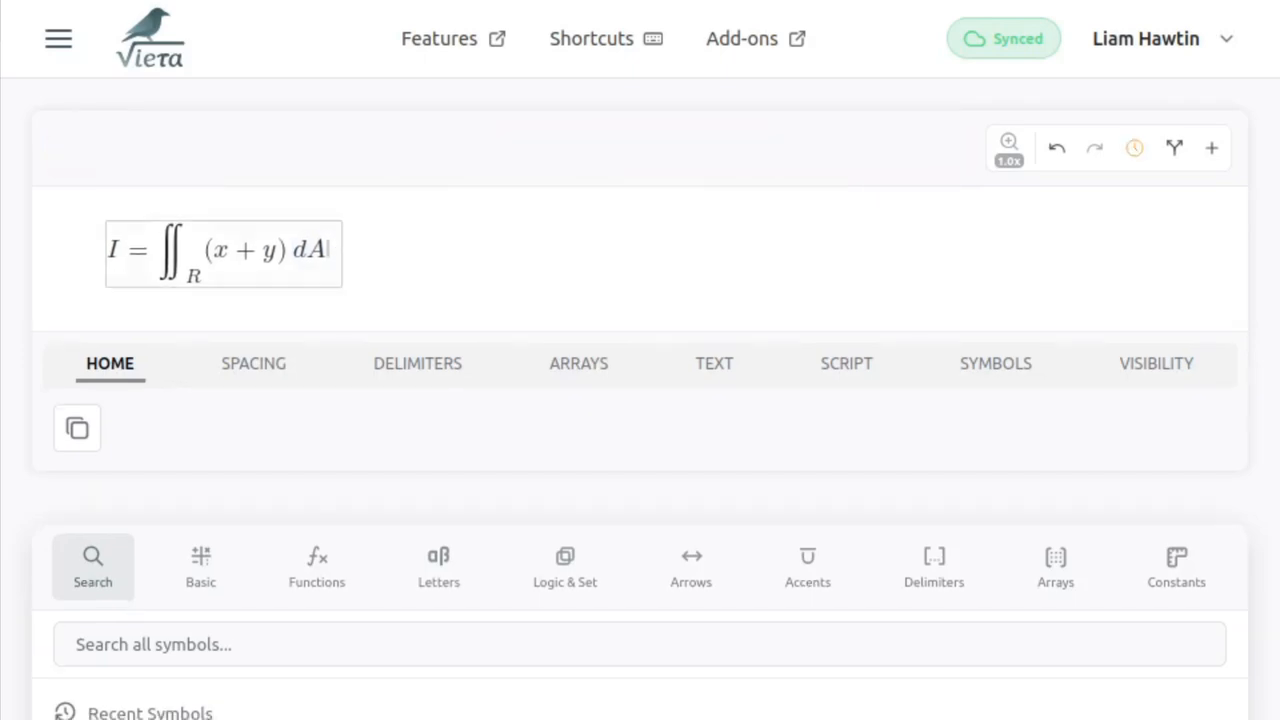
# - Append a text block reading "where" after dA in the double integral, followed by y = x^2
pyautogui.press('\\')
pyautogui.write('t')
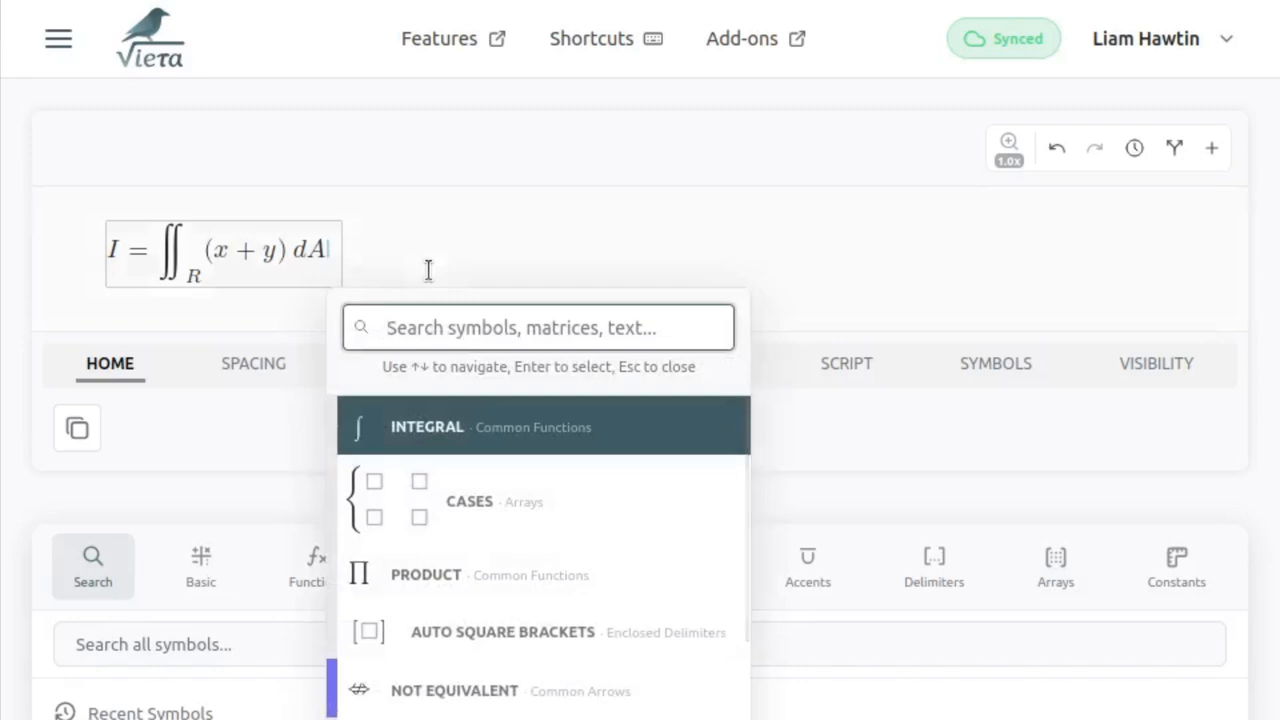
pyautogui.write('ext')
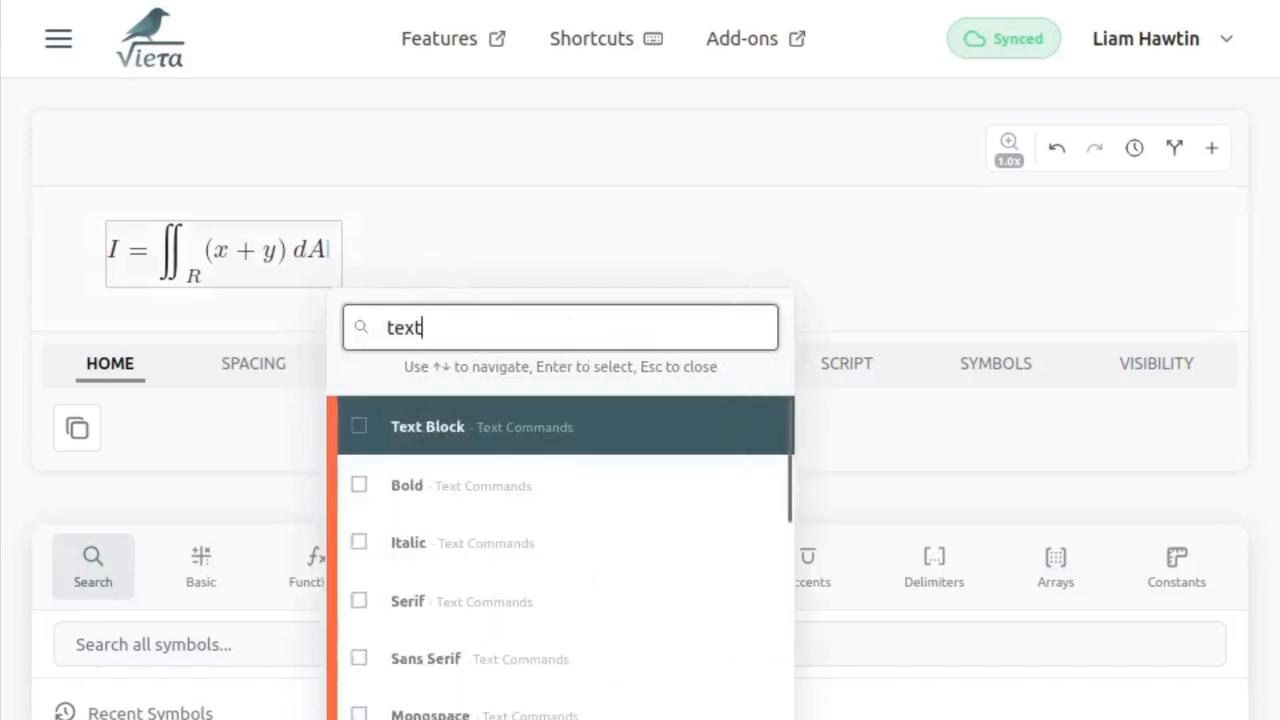
pyautogui.press('Return')
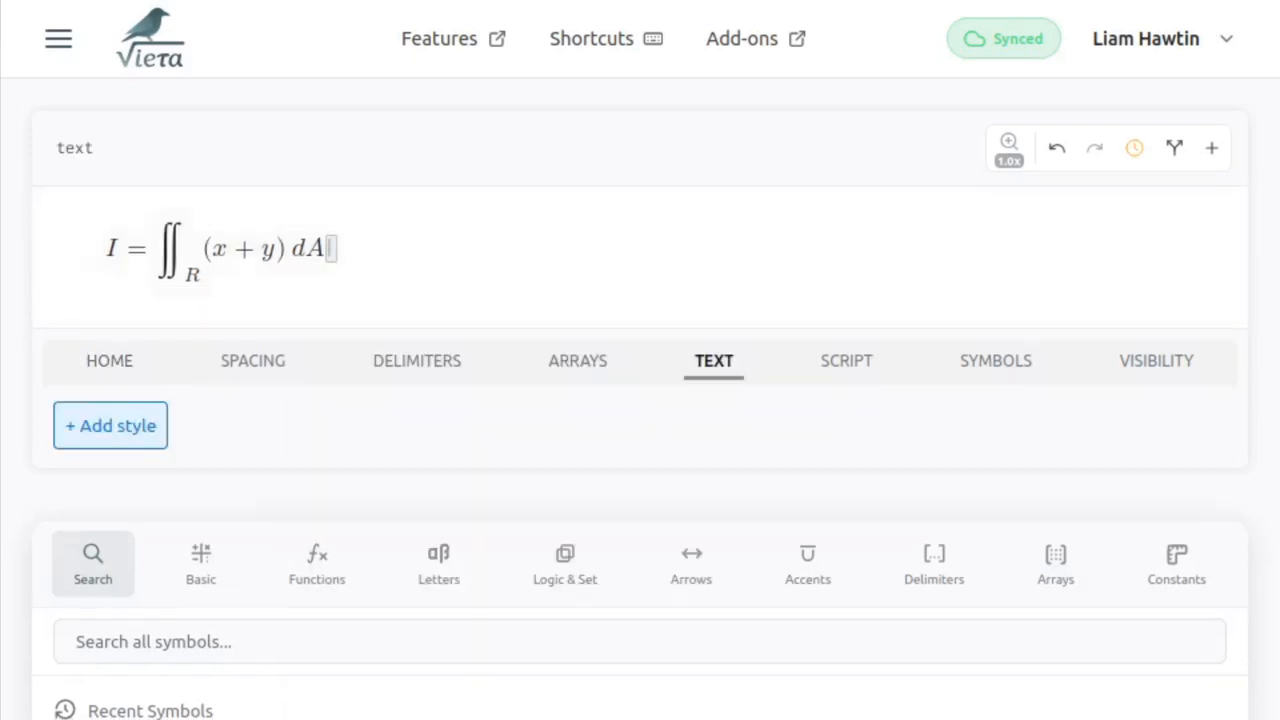
pyautogui.write('where')
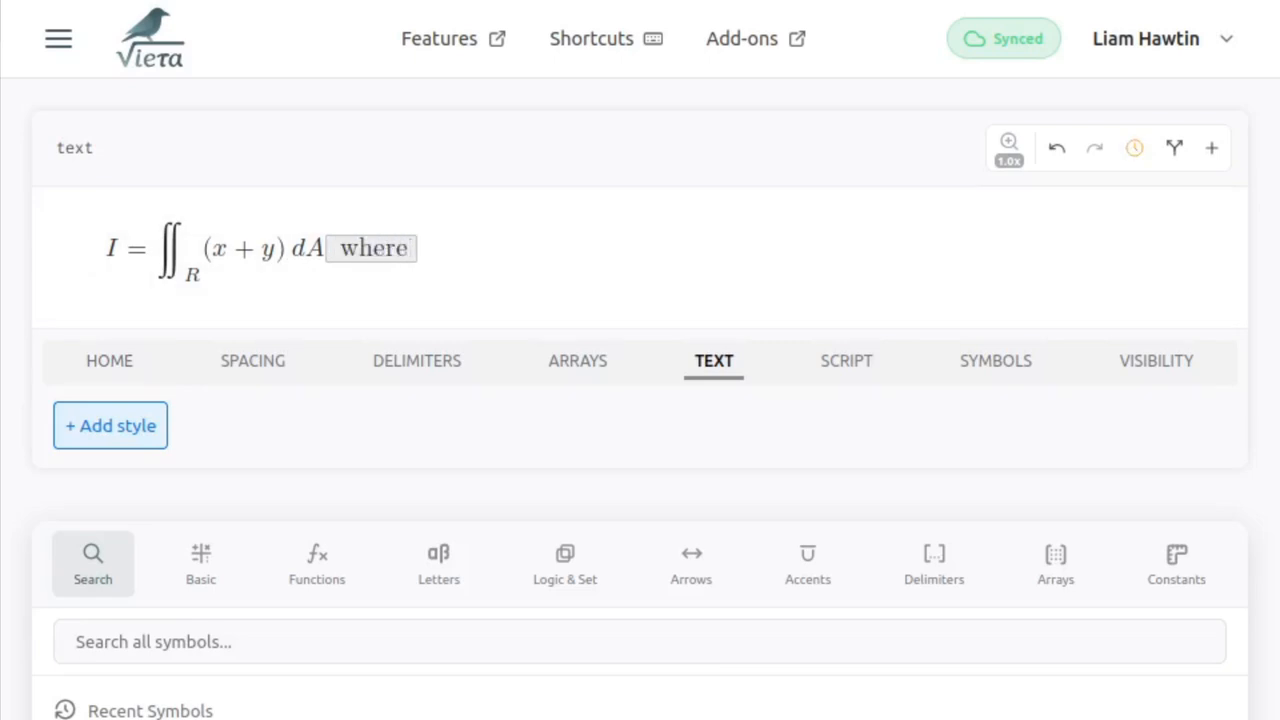
pyautogui.press('Right')
pyautogui.write('y')
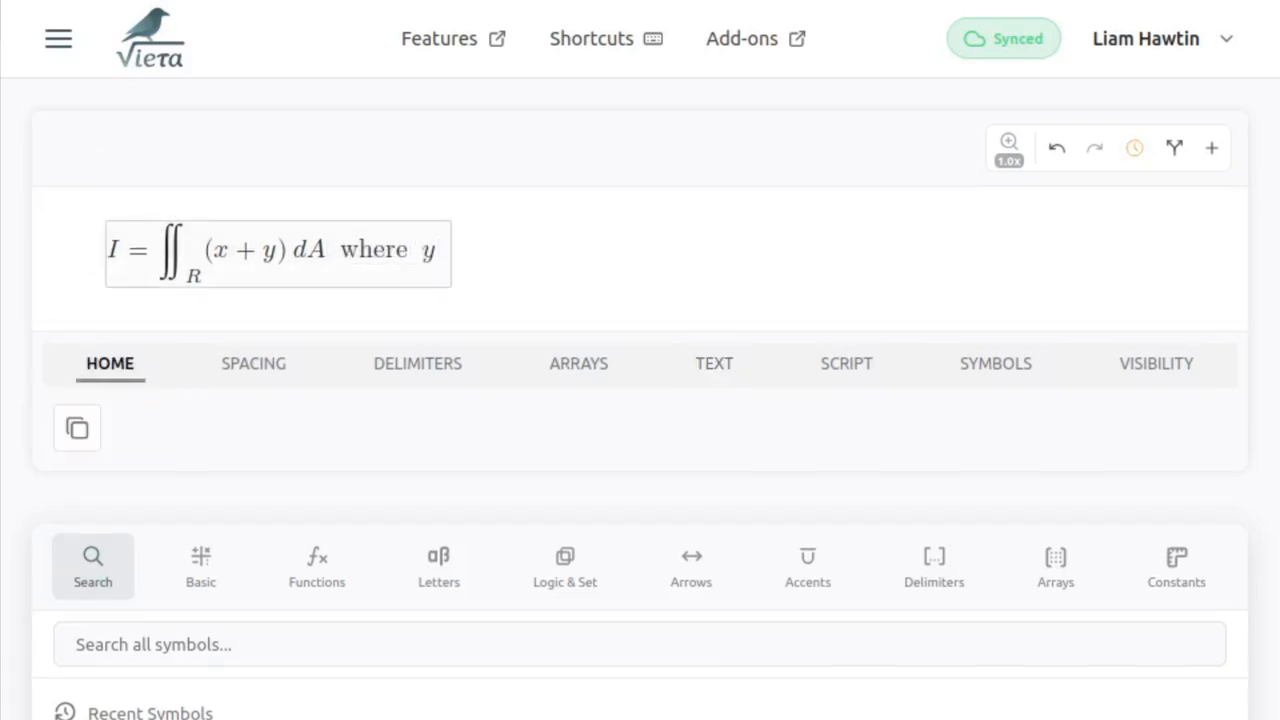
pyautogui.write('=x^2')
pyautogui.press('Right')
# - Add a text block reading "and" after x^2, followed by y = 2x
pyautogui.press('\\')
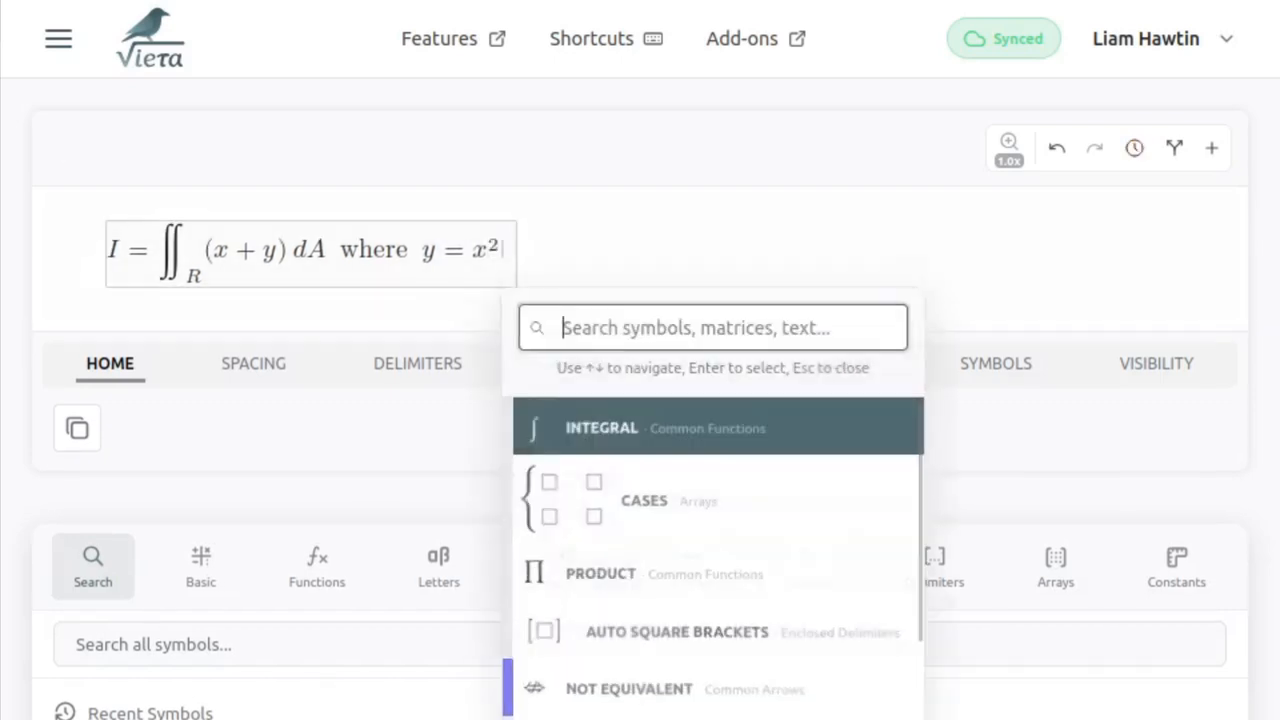
pyautogui.write('text')
pyautogui.press('Return')
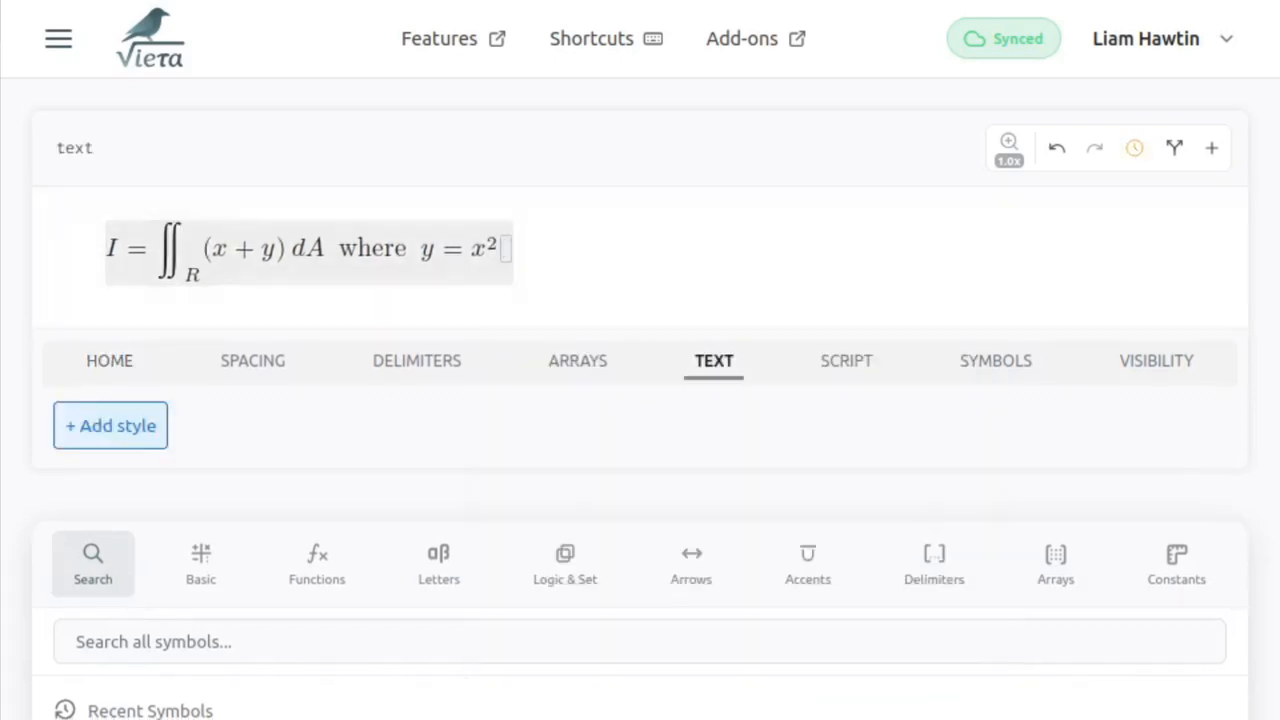
pyautogui.write('and')
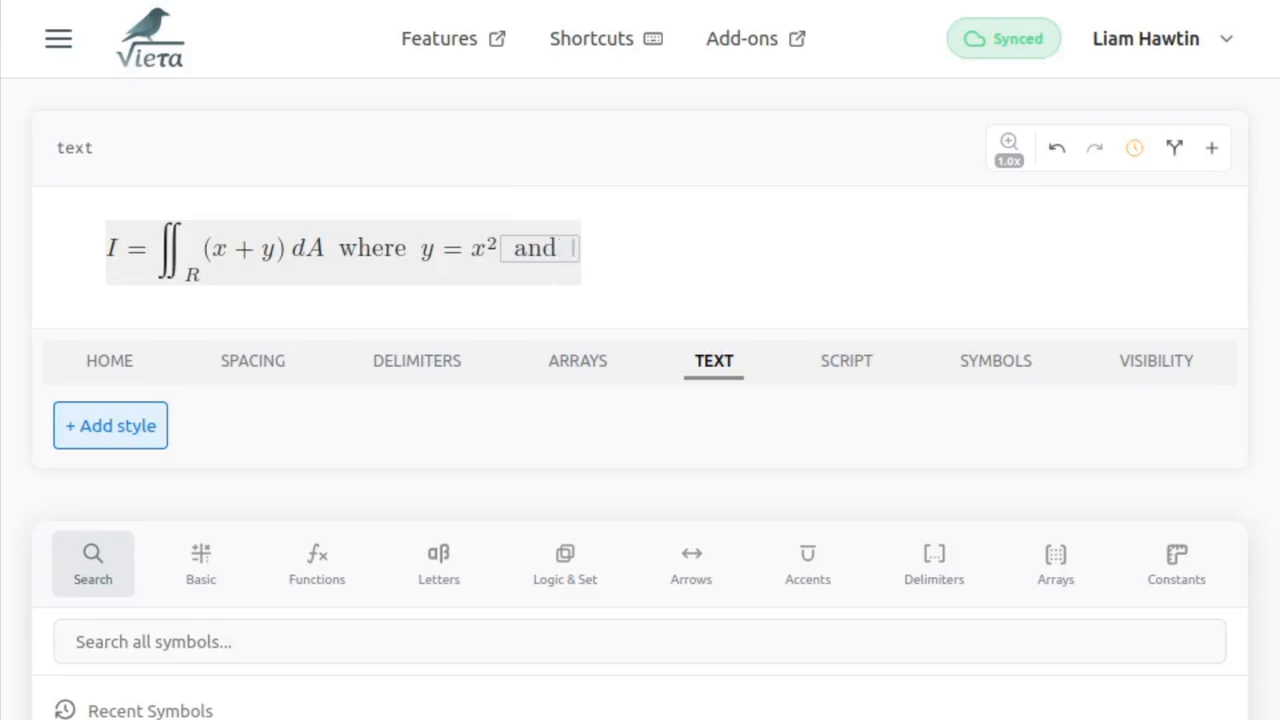
pyautogui.press('Right')
pyautogui.write('y = 2x')
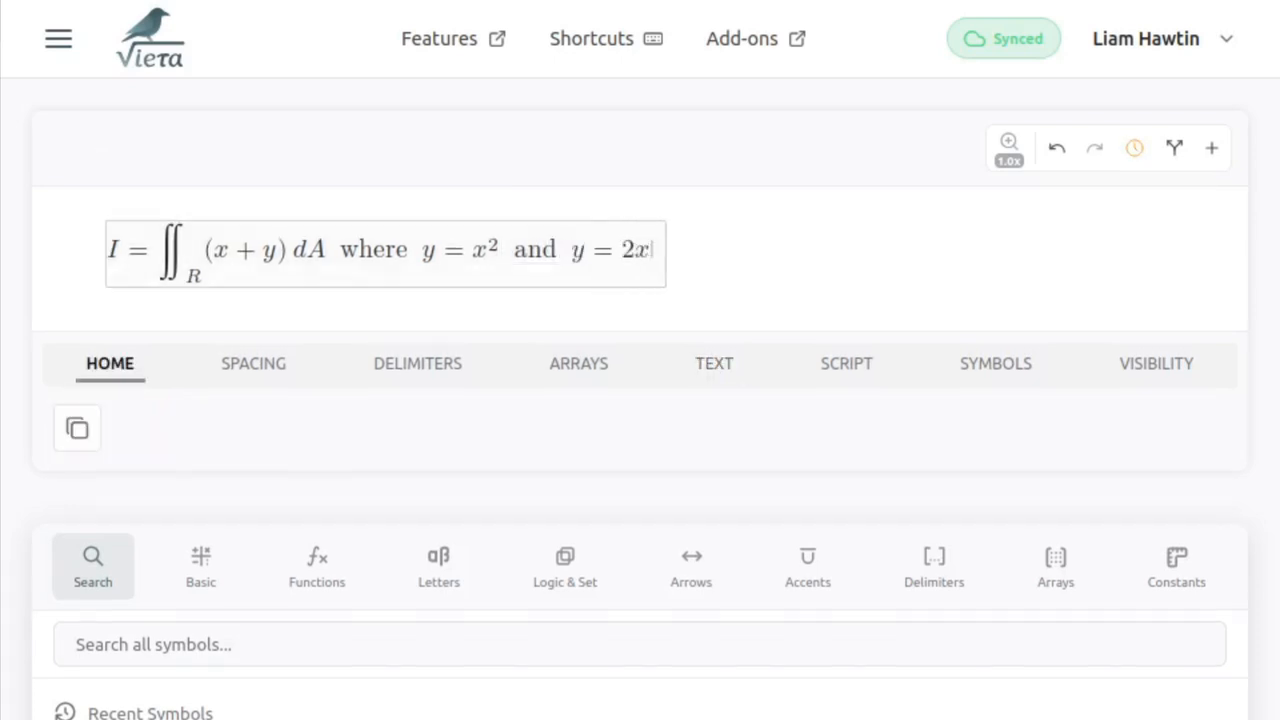
# - Apply the Italic text style to the word "and" between the two curve equations
pyautogui.doubleClick(545, 250)
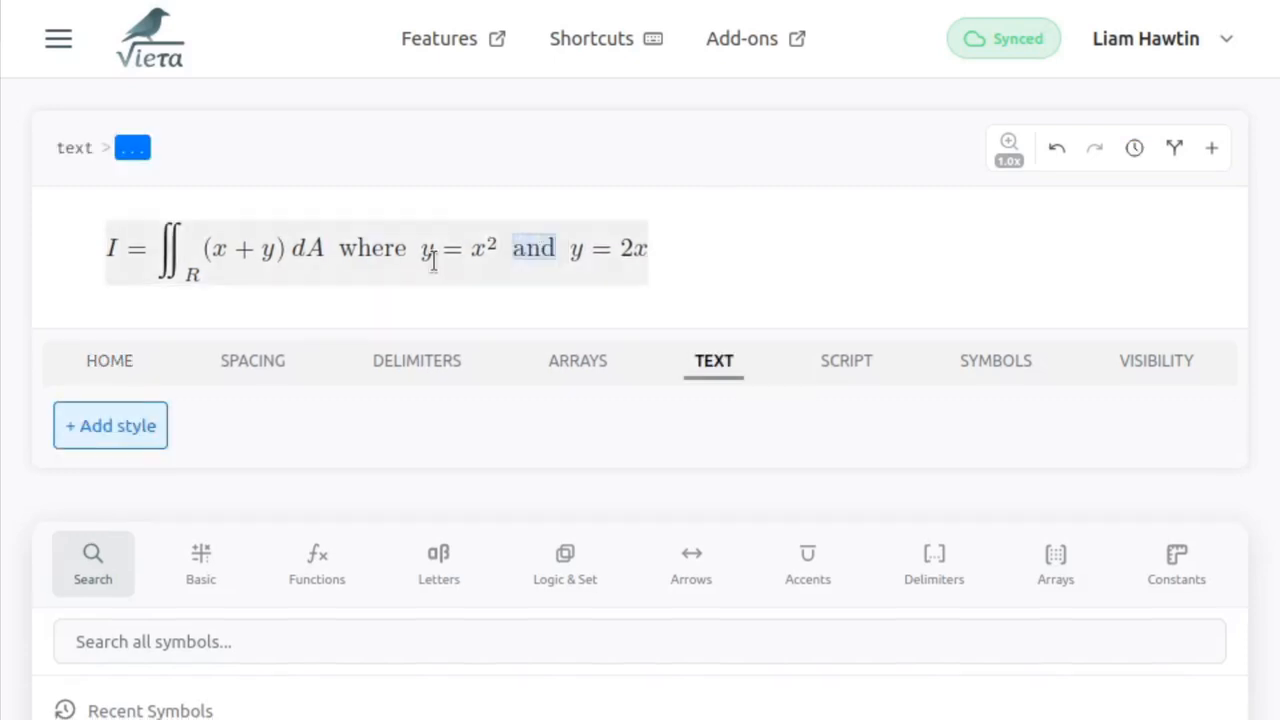
pyautogui.click(112, 426)
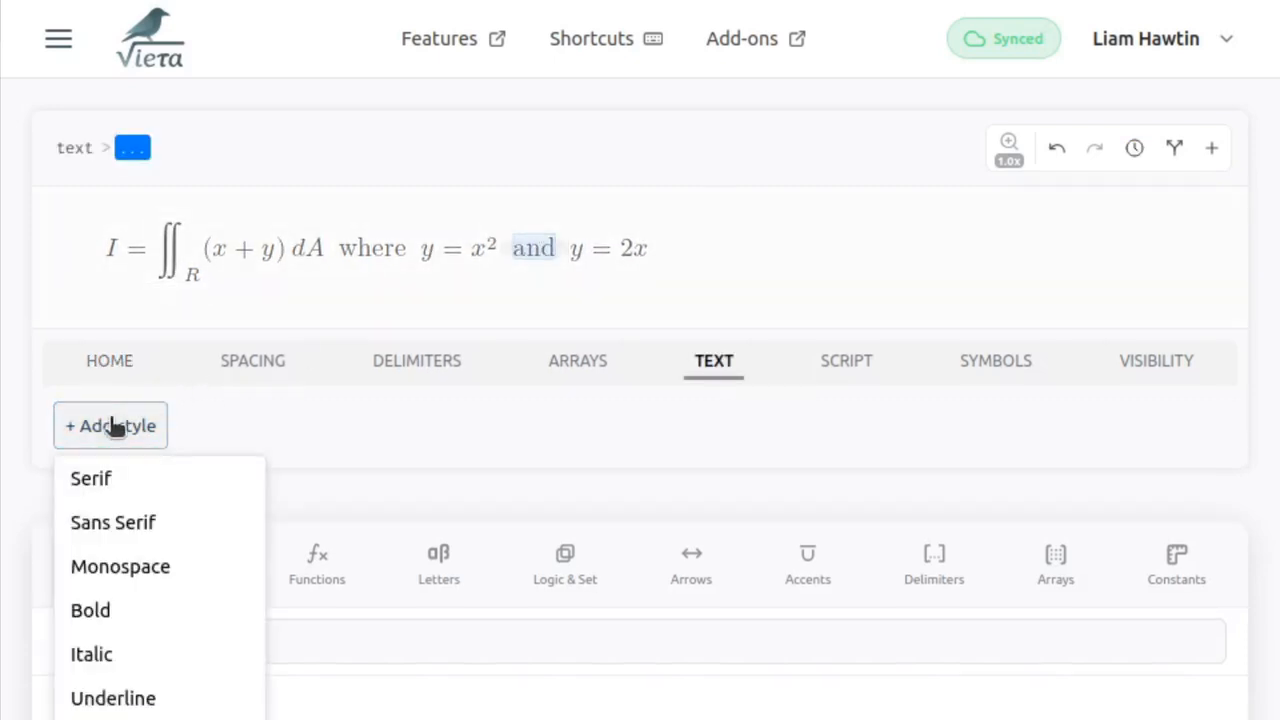
pyautogui.click(78, 656)
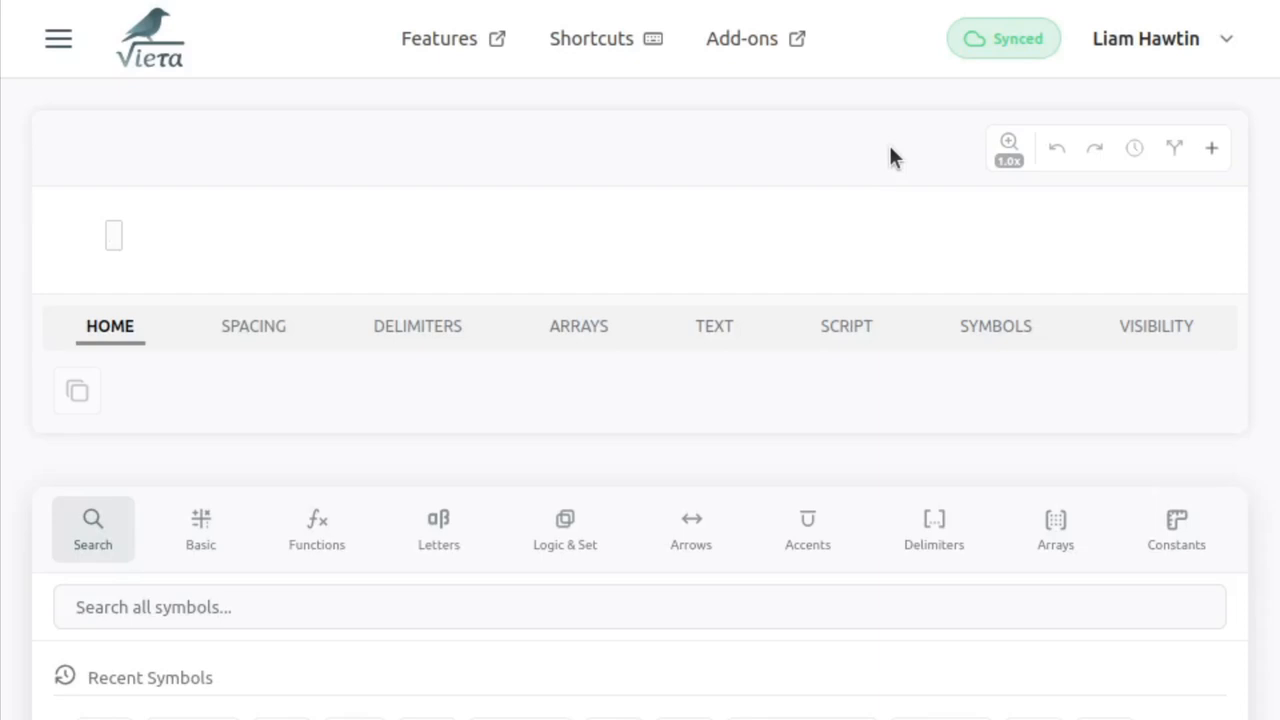
# - Enter R in the blank equation, style it Bold Upright, and add a pair of parentheses after it
pyautogui.write('R')
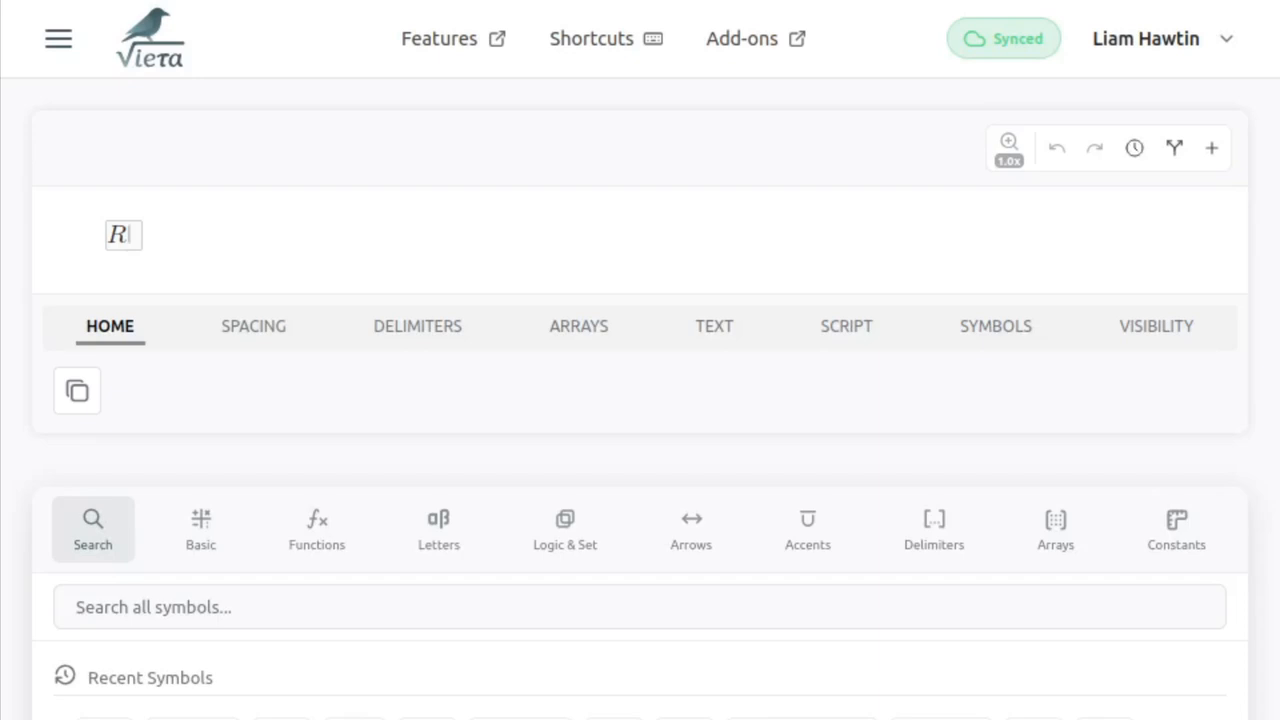
pyautogui.hotkey('shift', 'Left')
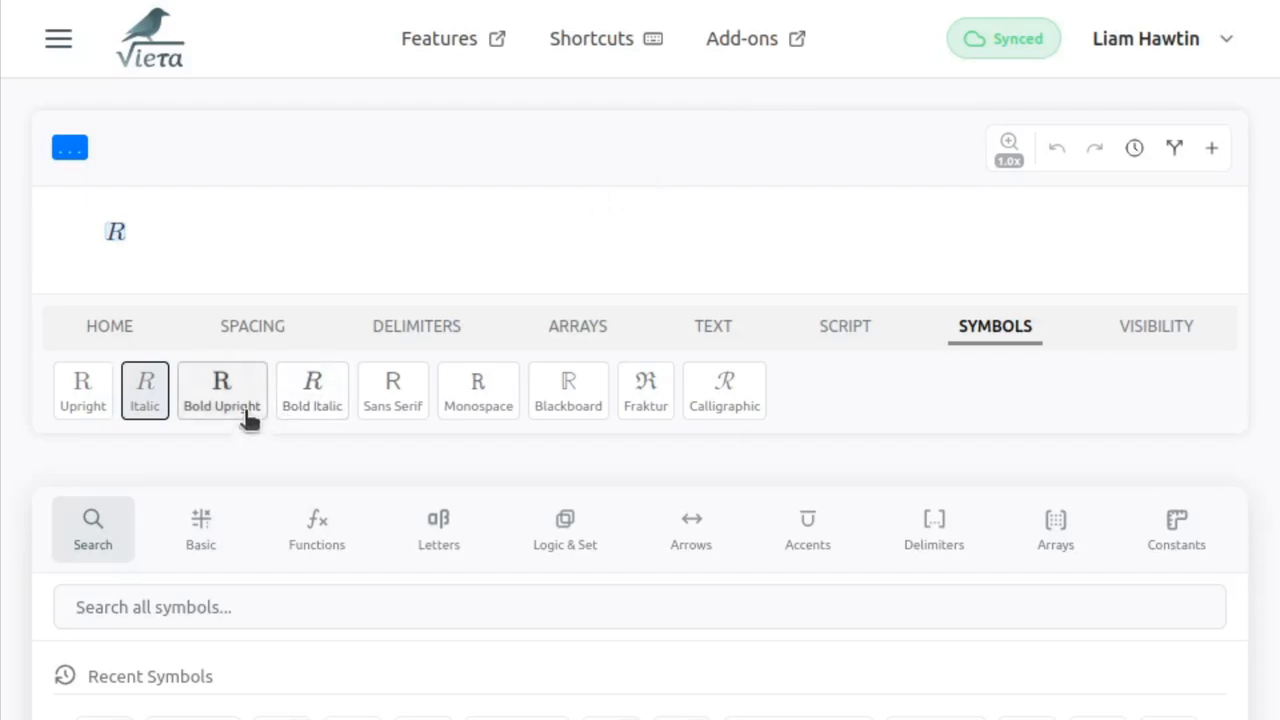
pyautogui.click(248, 418)
pyautogui.write('()')
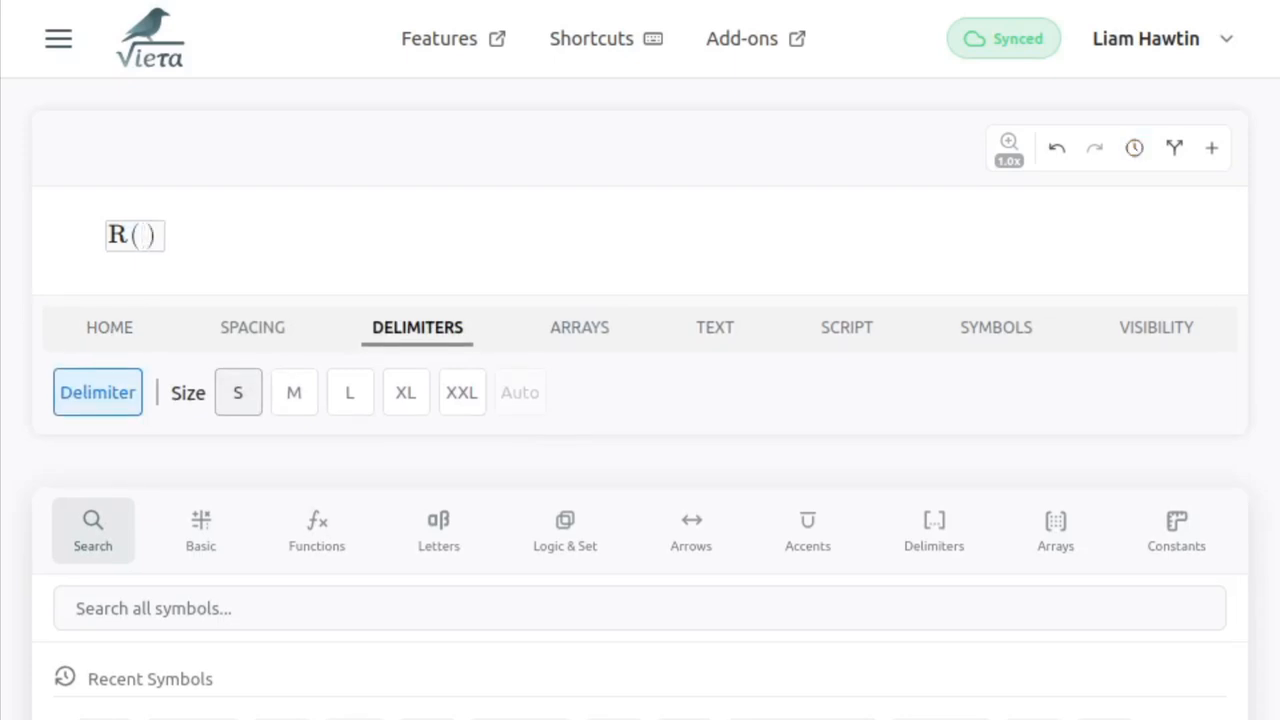
# - Insert a lowercase theta between the parentheses by searching for "angle", and add an equals sign after them
pyautogui.press('\\')
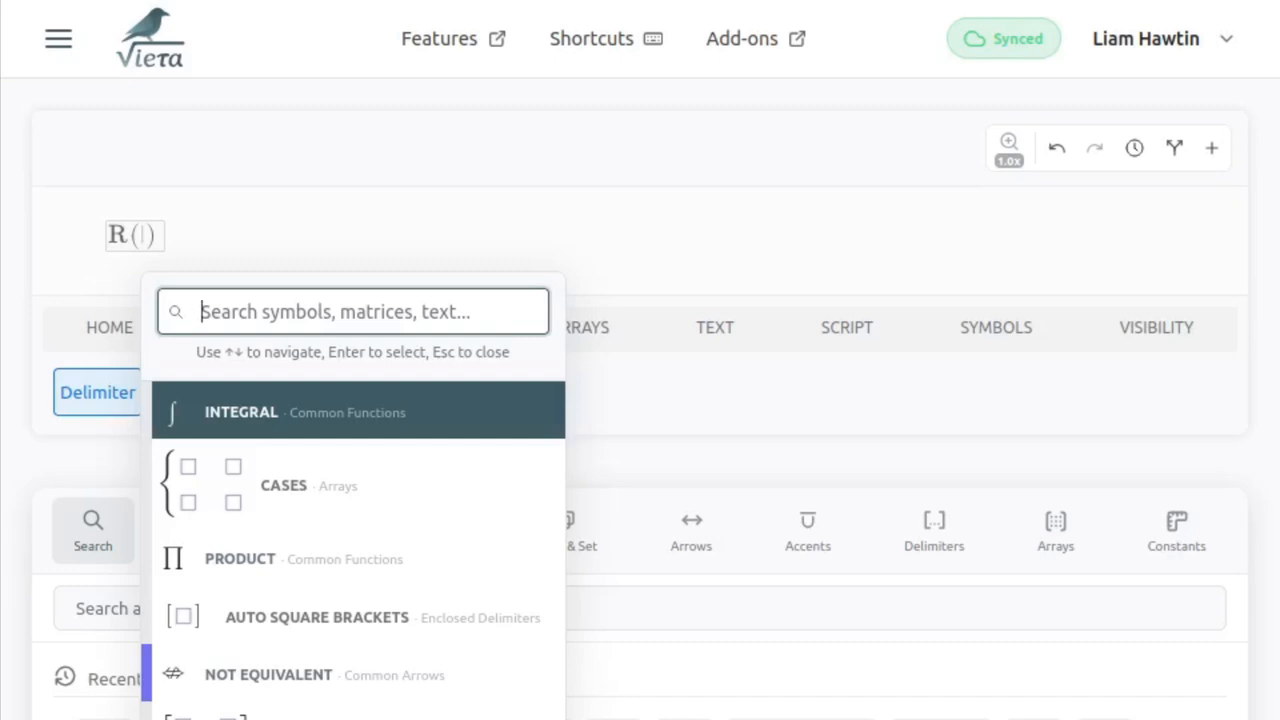
pyautogui.write('angle')
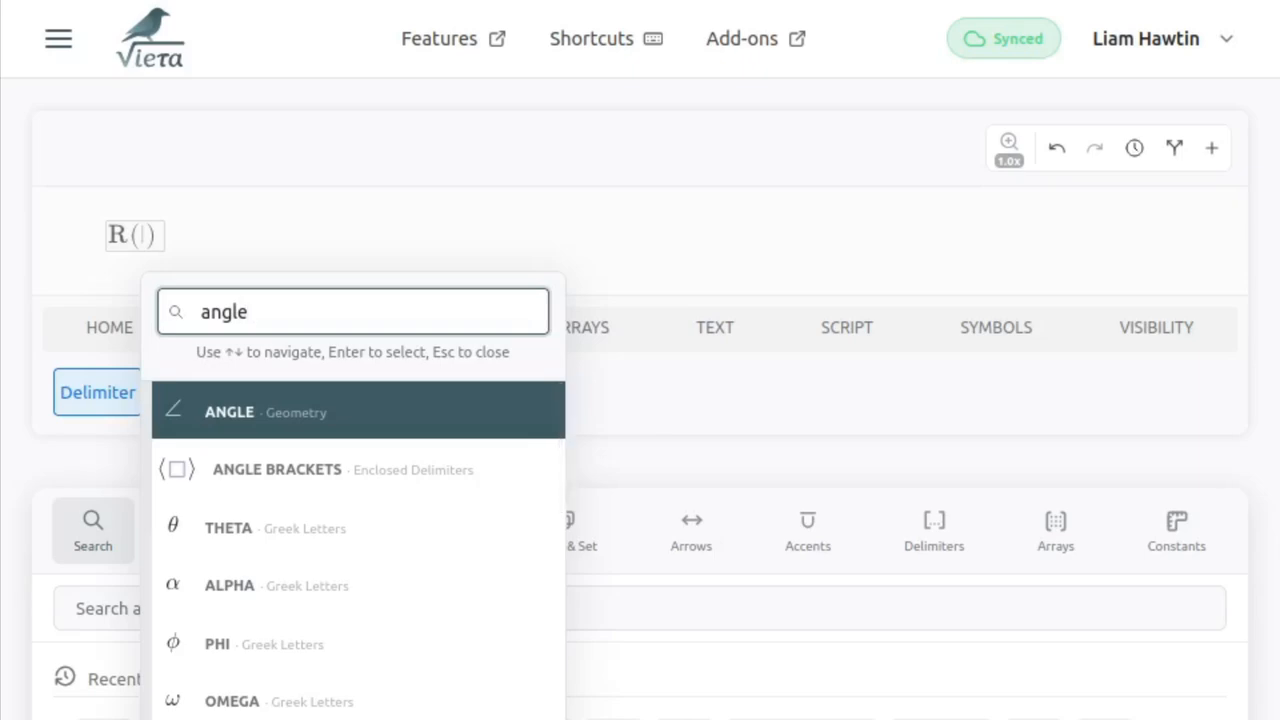
pyautogui.press('Down')
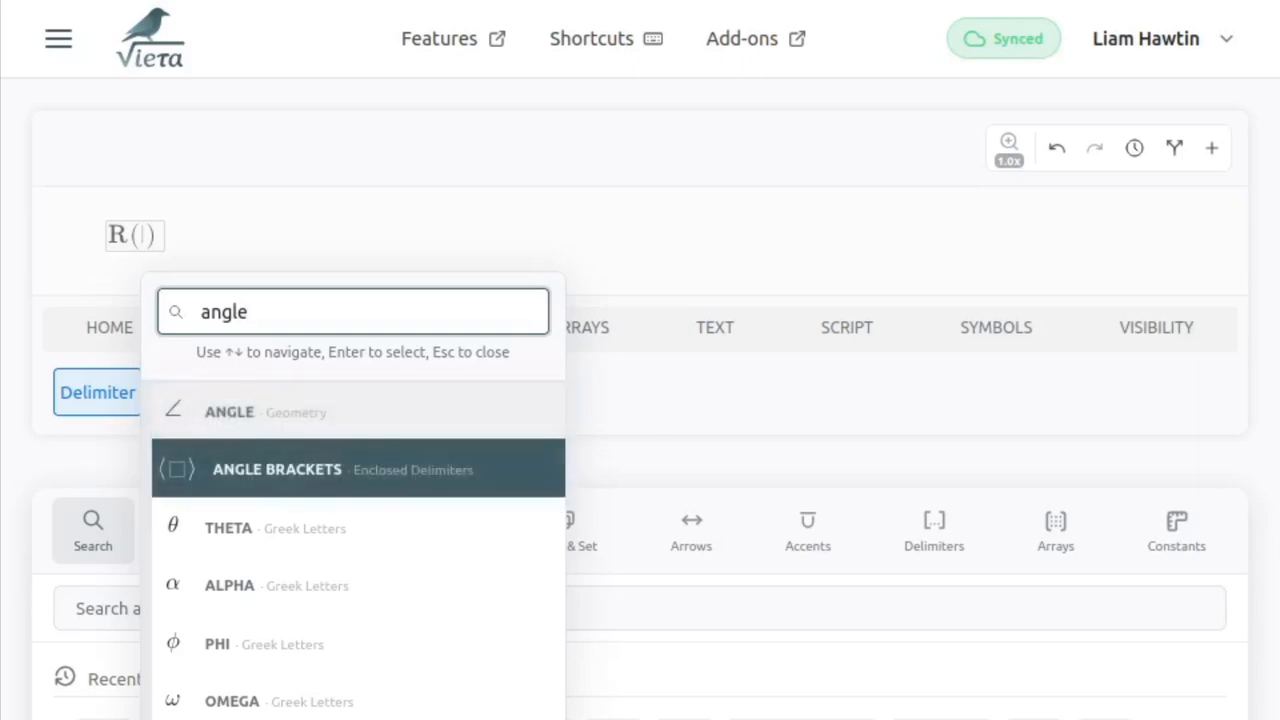
pyautogui.press('Down')
pyautogui.press('Down')
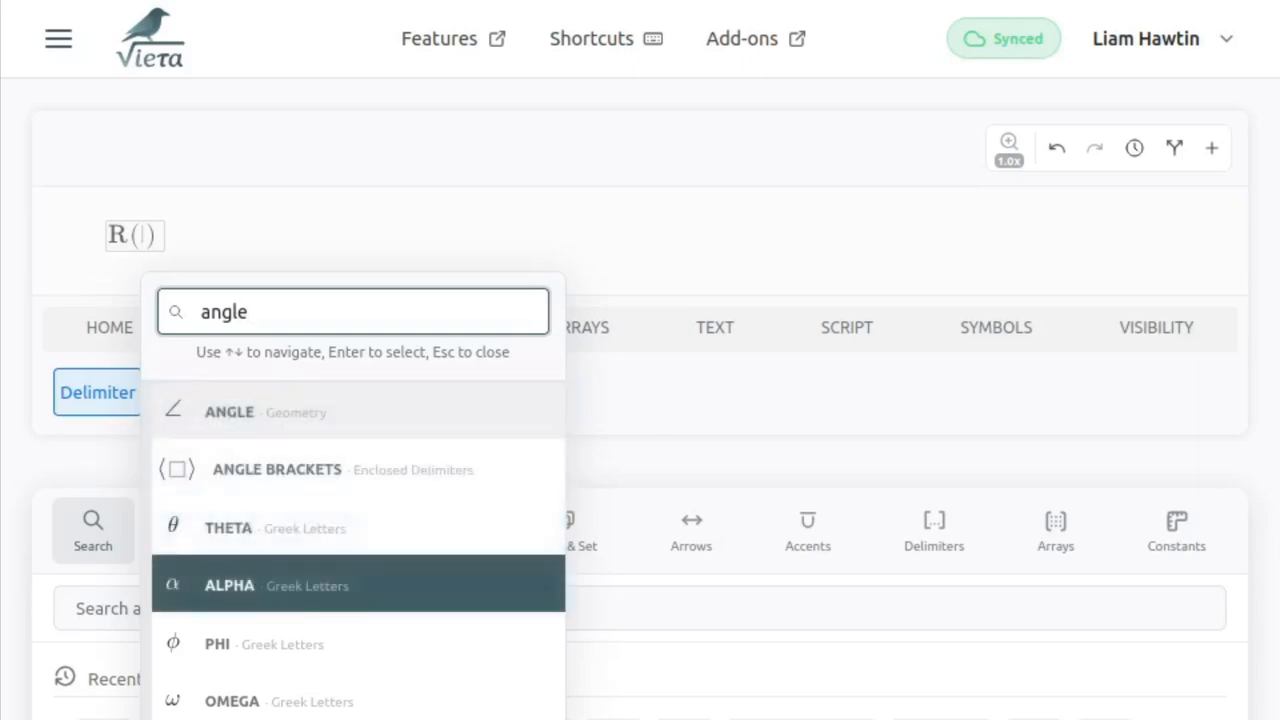
pyautogui.press('Up')
pyautogui.press('Return')
pyautogui.press('Right')
pyautogui.write('=')
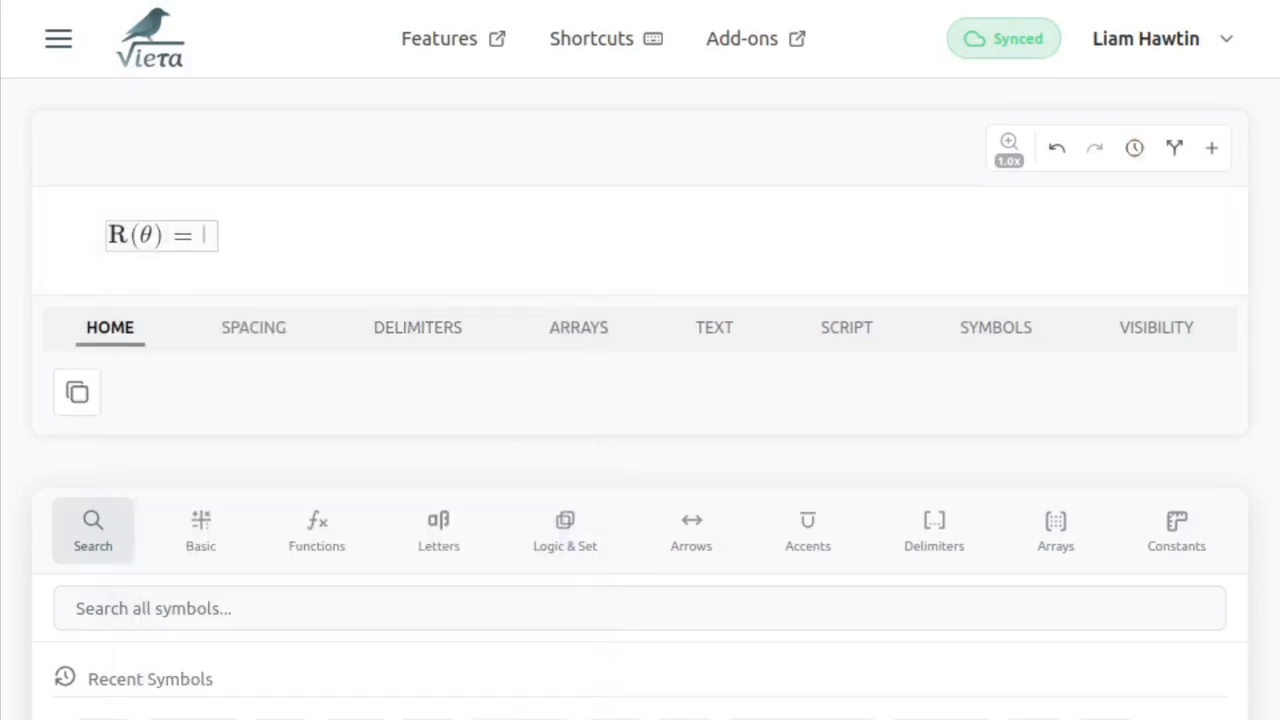
# - Insert a 2×2 Bracket Matrix after the equals sign
pyautogui.press('\\')
pyautogui.write('2x2')
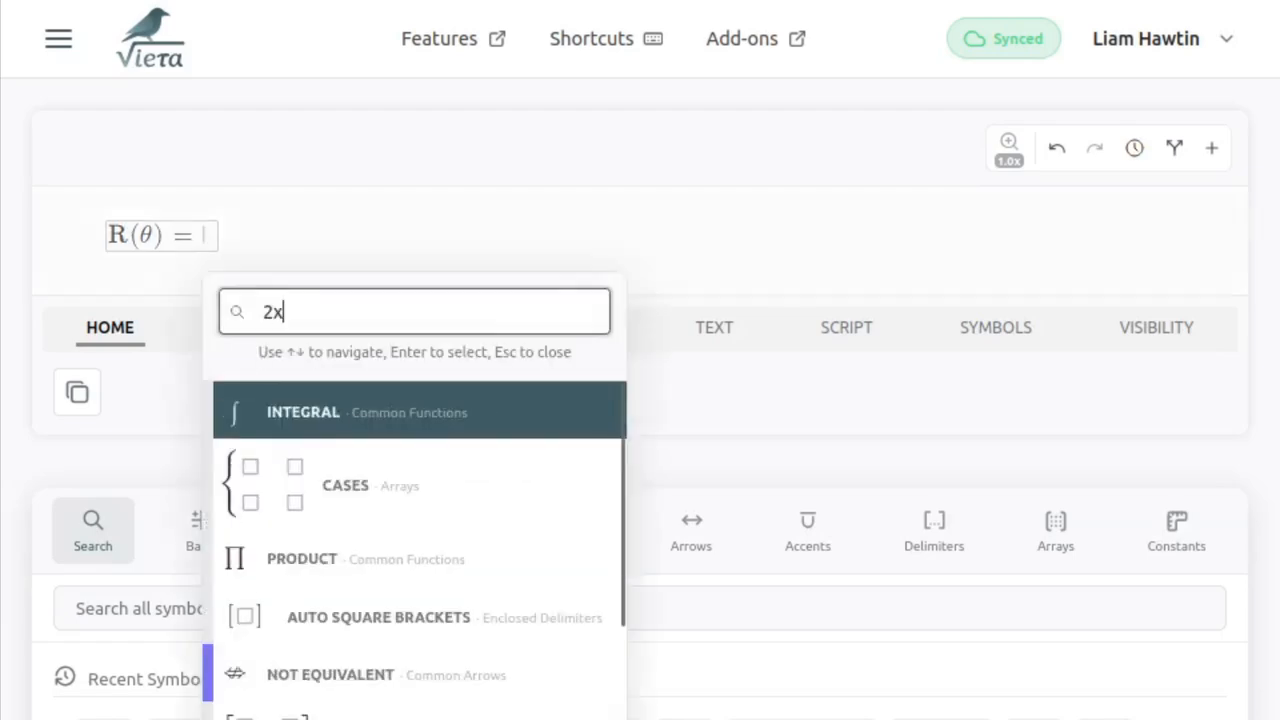
pyautogui.press('Down')
pyautogui.press('Down')
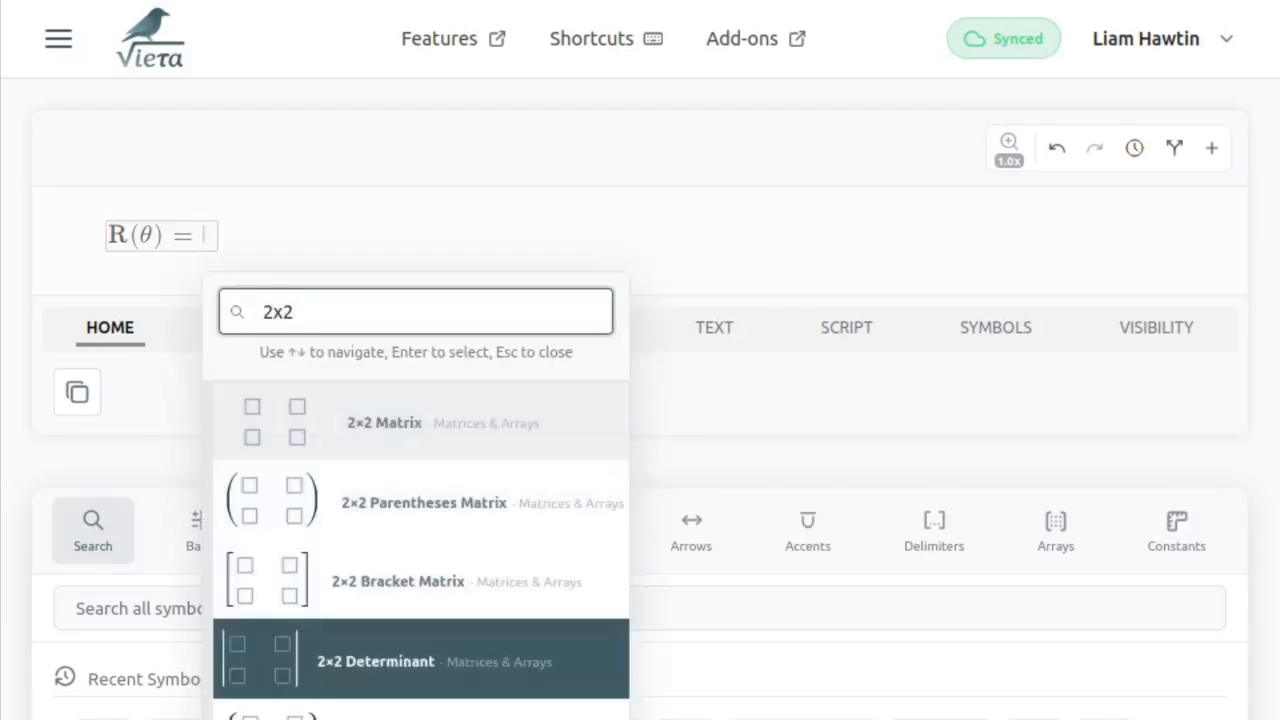
pyautogui.press('Up')
pyautogui.press('Up')
pyautogui.press('Up')
pyautogui.press('Up')
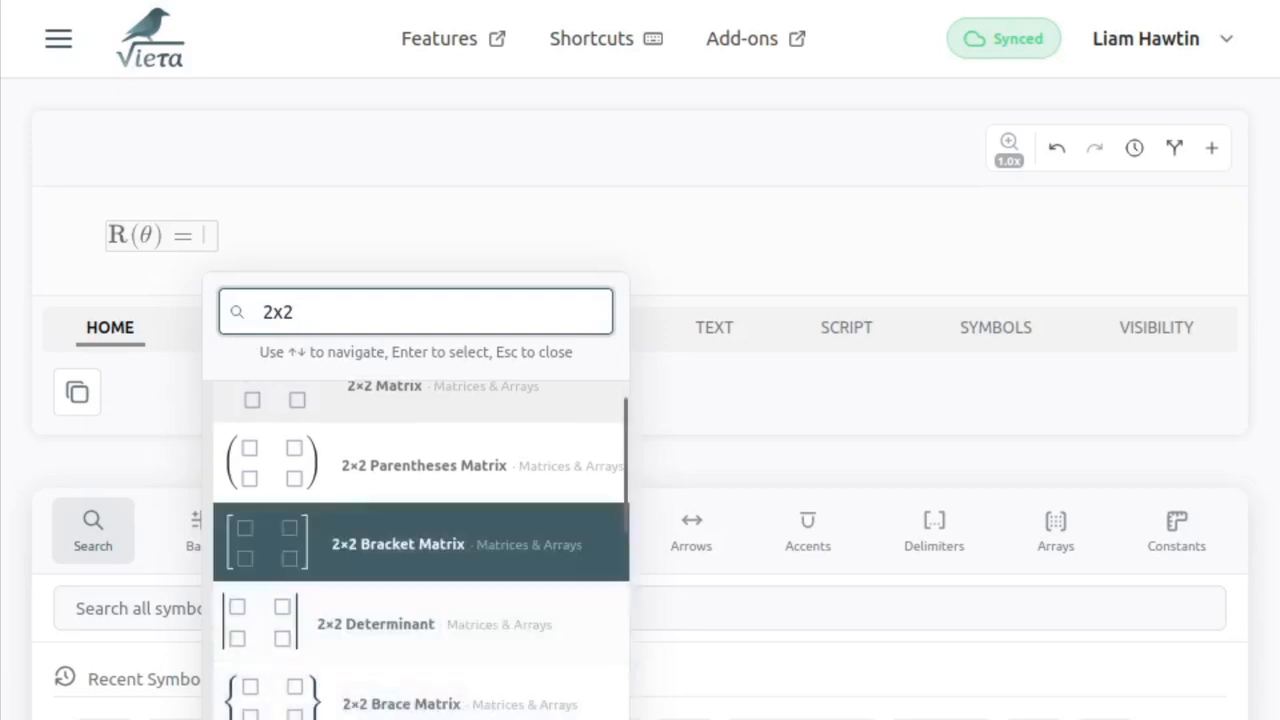
pyautogui.press('Down')
pyautogui.press('Down')
pyautogui.press('Down')
pyautogui.press('Down')
pyautogui.press('Down')
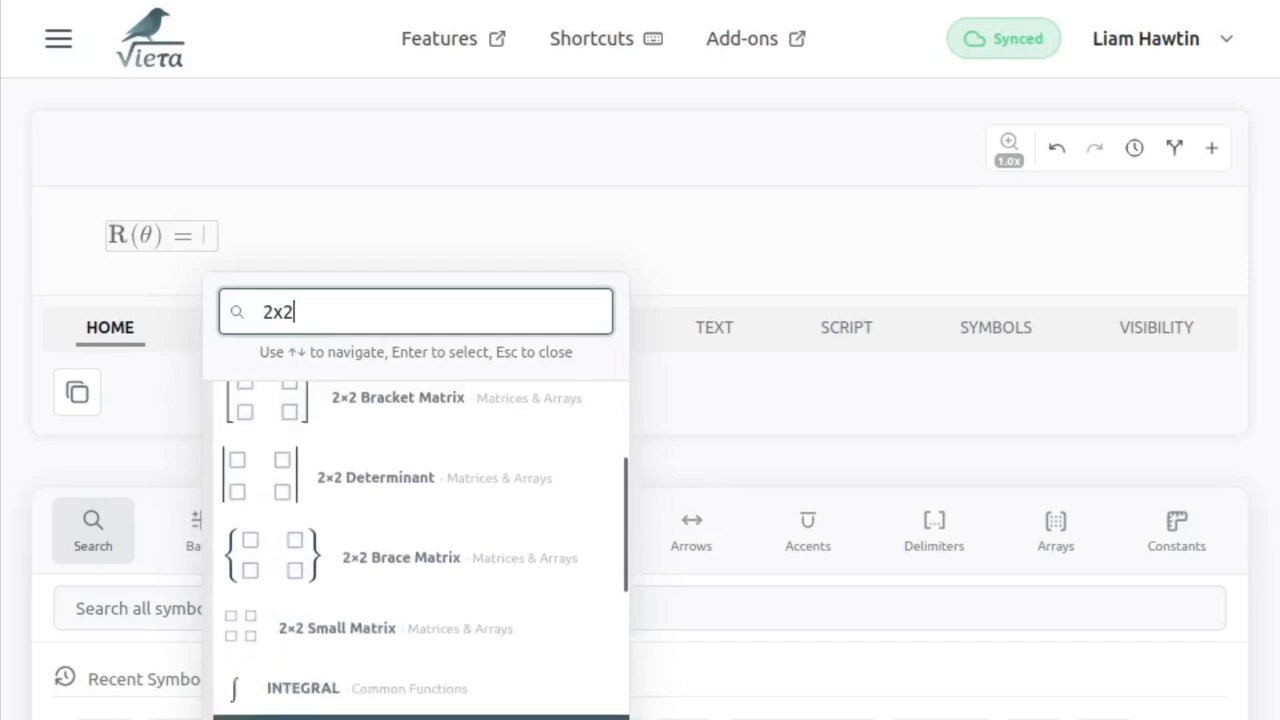
pyautogui.press('Up')
pyautogui.press('Up')
pyautogui.press('Up')
pyautogui.press('Up')
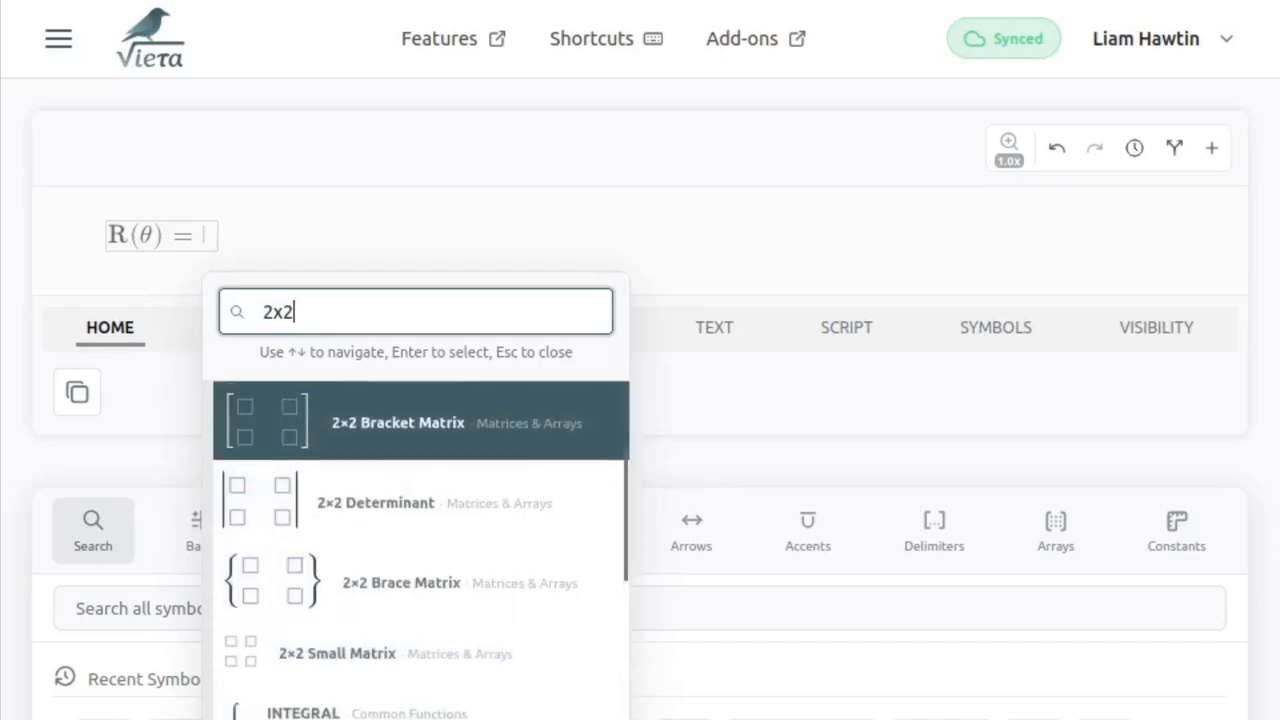
pyautogui.press('Return')
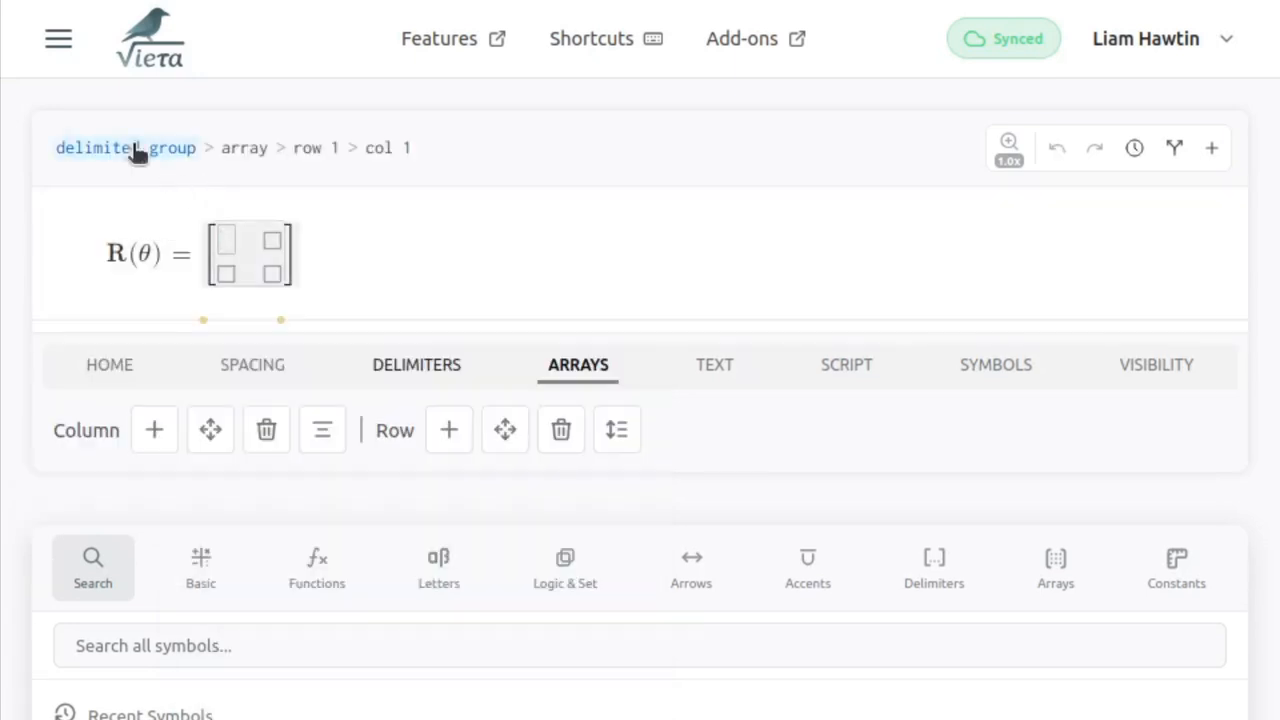
# - Try a negative spacing of -6 mu before the matrix's closing bracket, and undo the change
pyautogui.moveTo(137, 149)
pyautogui.click(204, 320)
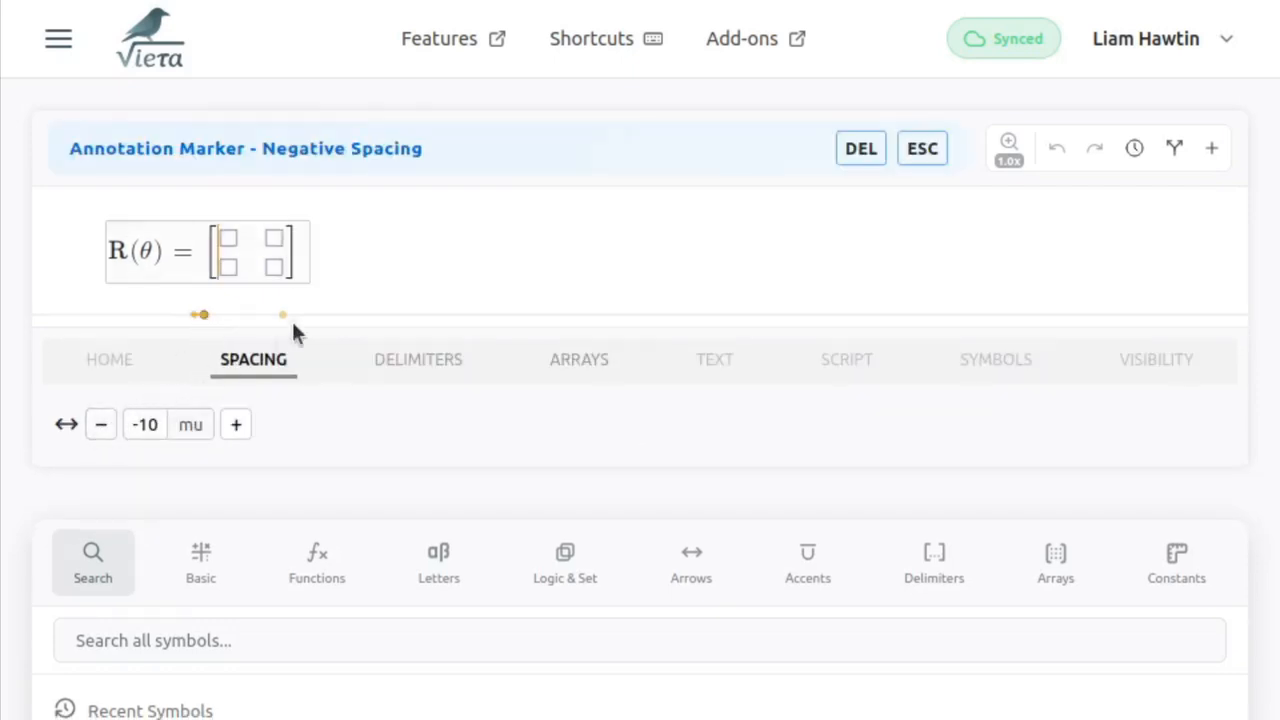
pyautogui.press('Right')
pyautogui.click(236, 424)
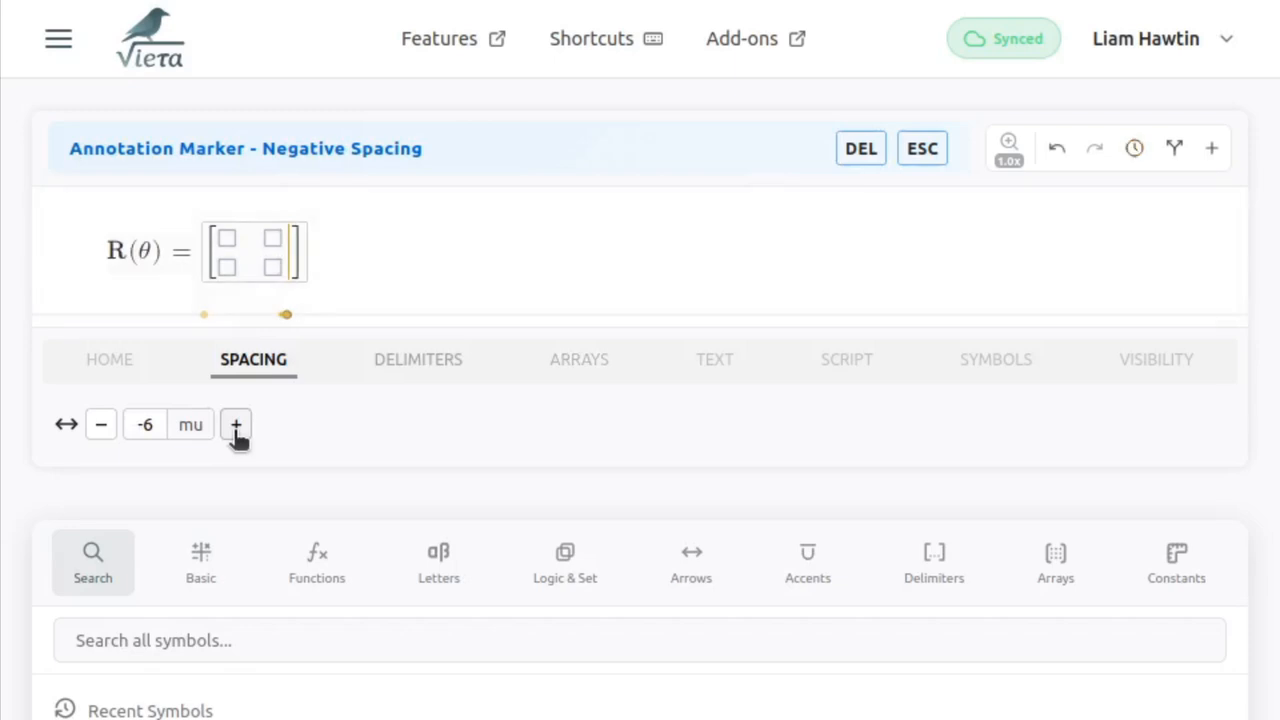
pyautogui.hotkey('ctrl', 'z')
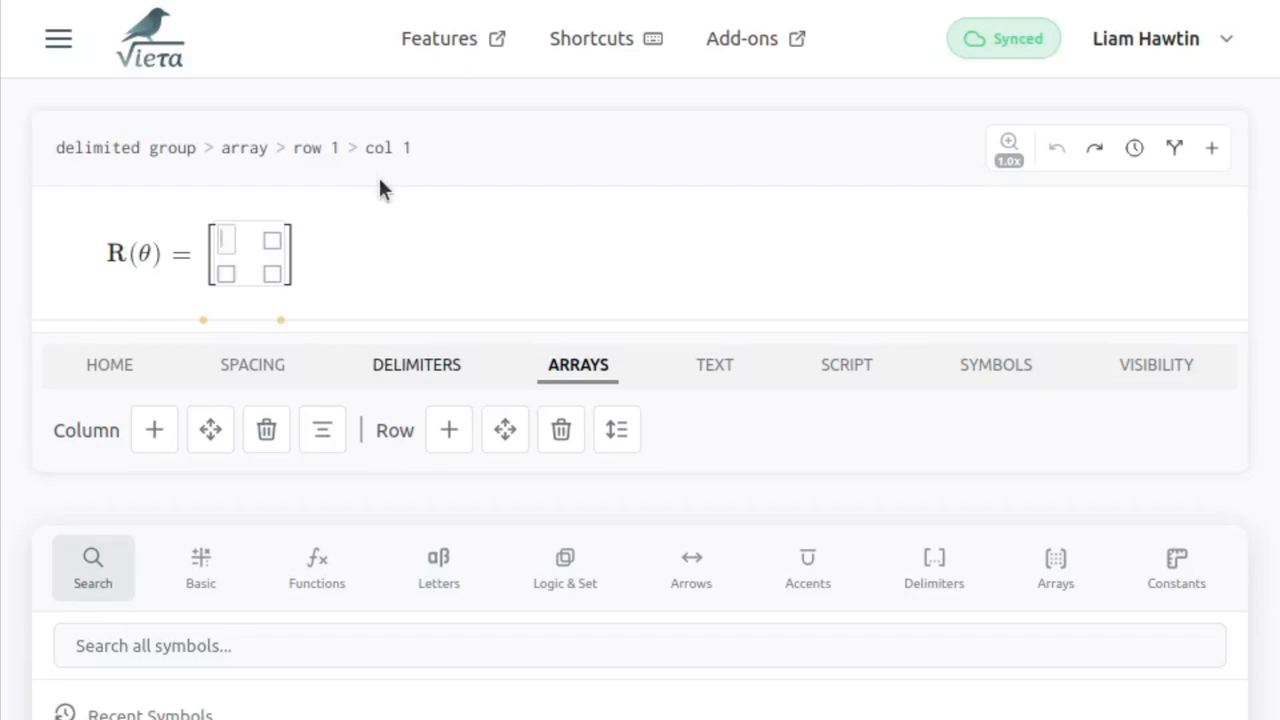
# - Enter cos in the matrix's first cell and move its row down
pyautogui.write('cos')
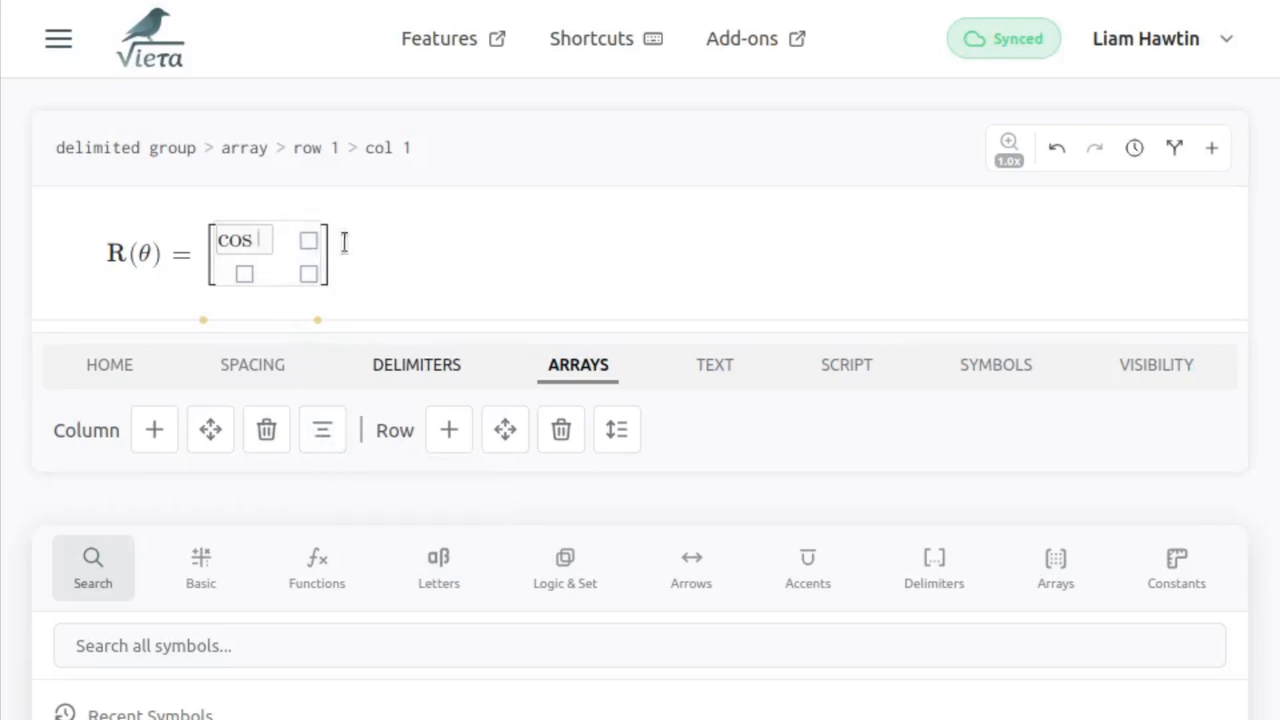
pyautogui.click(215, 428)
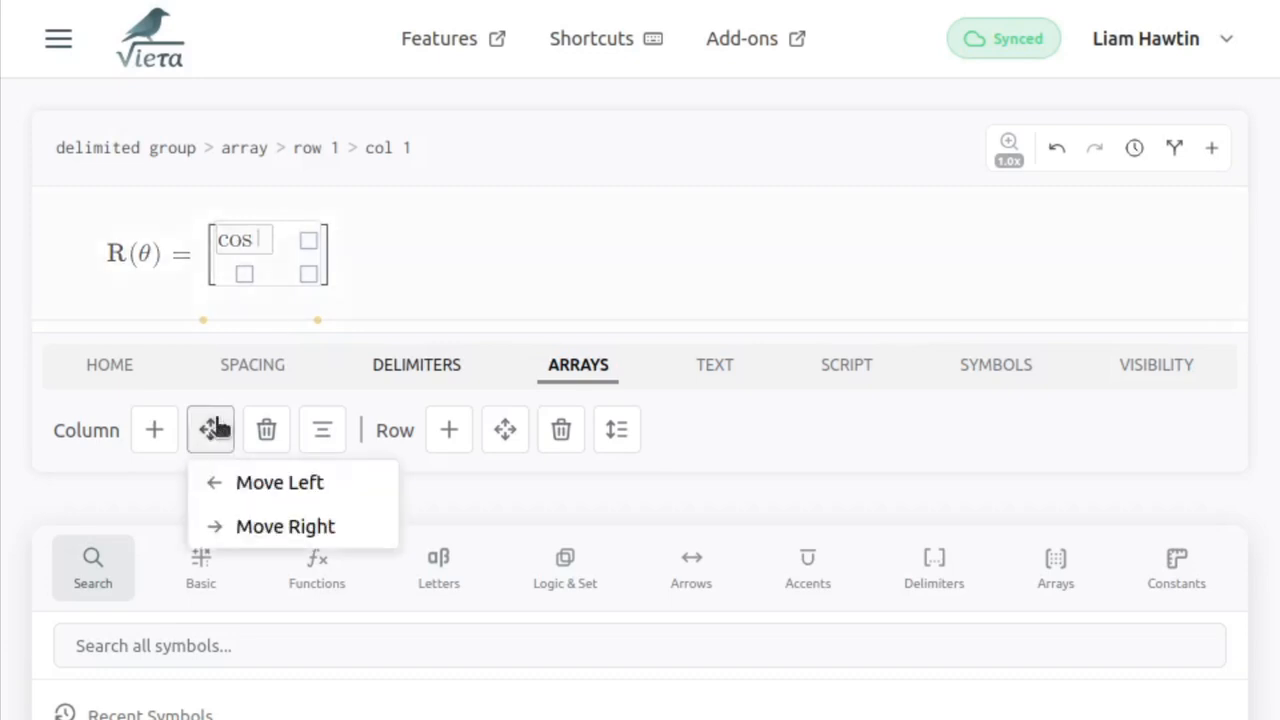
pyautogui.click(506, 429)
pyautogui.click(524, 530)
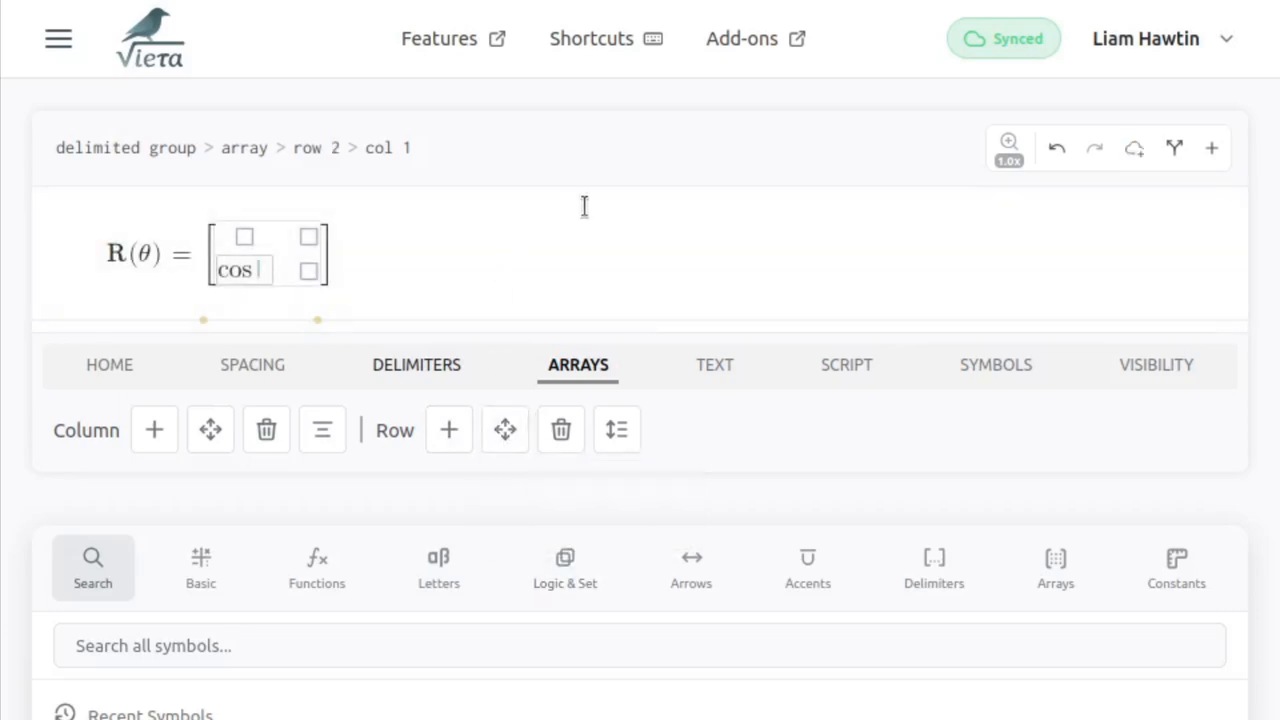
pyautogui.hotkey('ctrl', 'k')
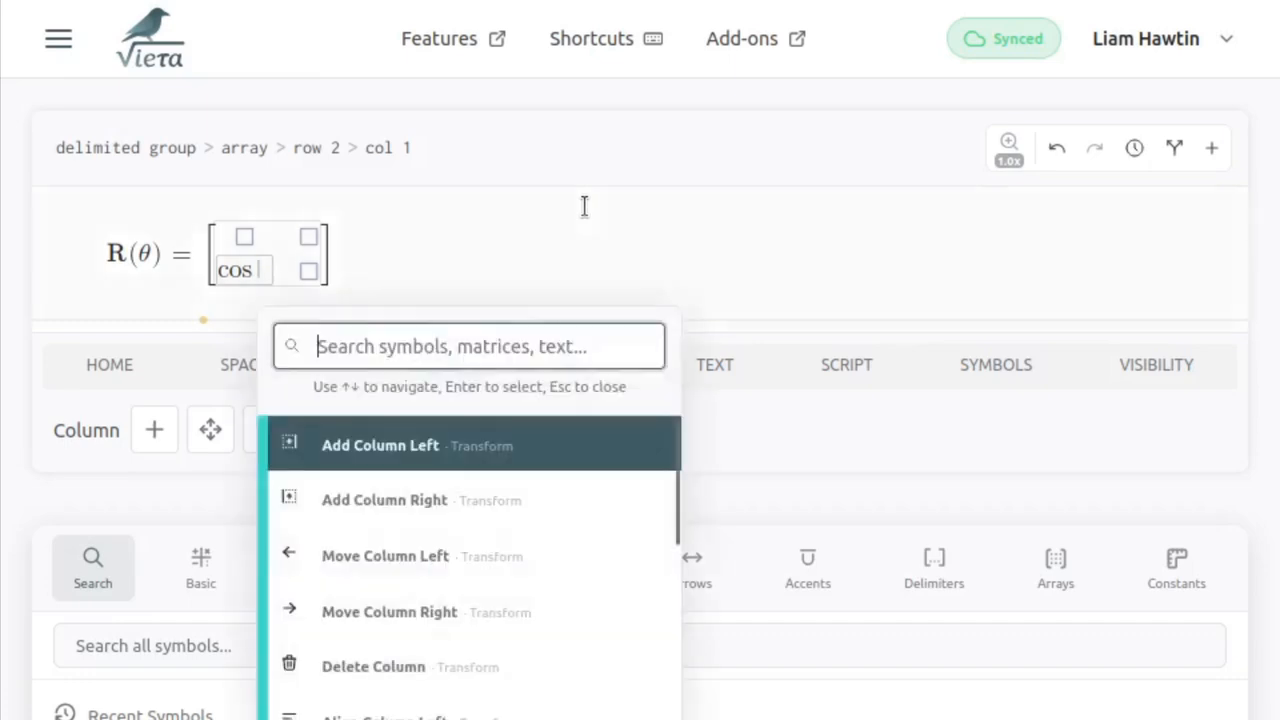
pyautogui.write('s')
pyautogui.press('BackSpace')
pyautogui.press('Escape')
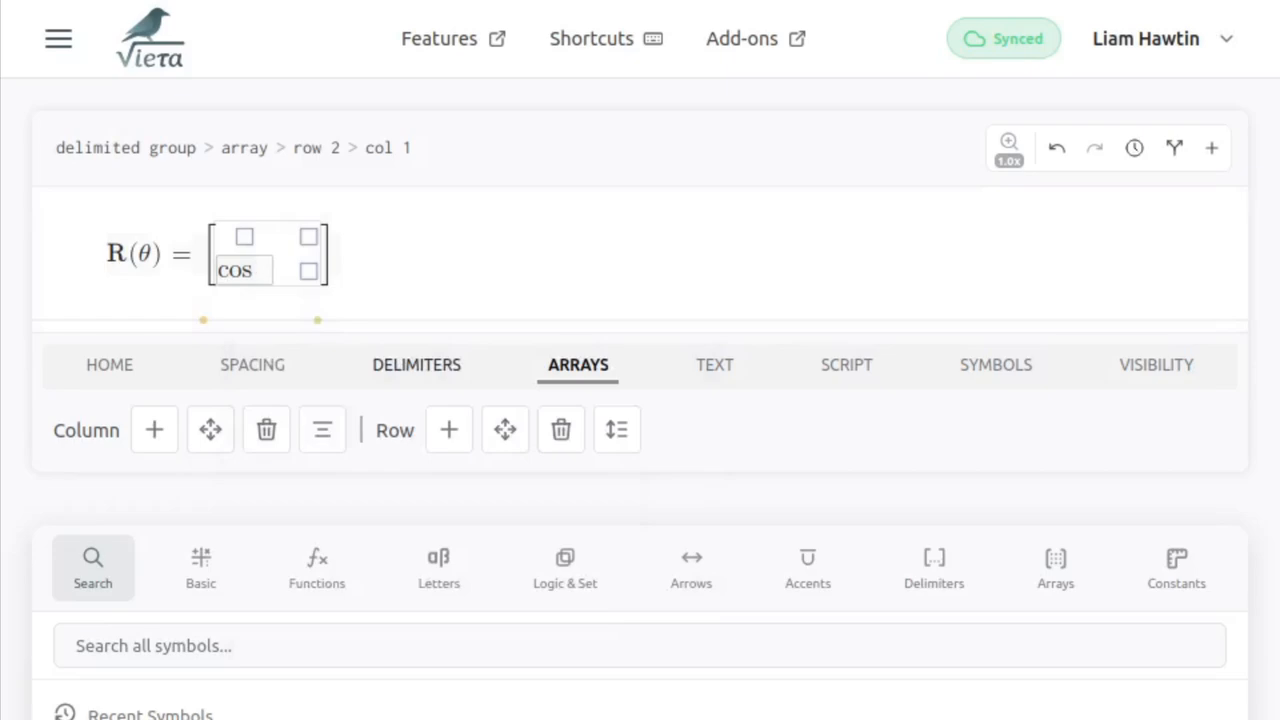
# - Move the matrix column containing cos one position to the right
pyautogui.hotkey('ctrl', 'k')
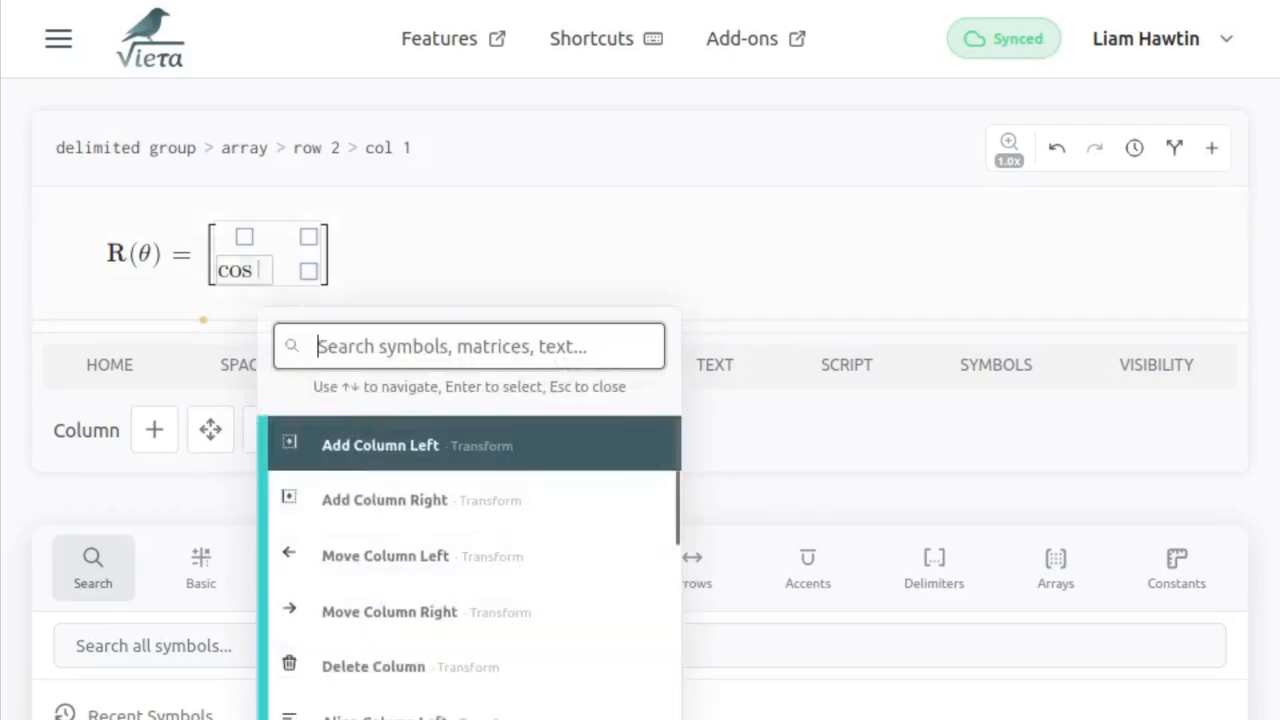
pyautogui.press('Down')
pyautogui.press('Down')
pyautogui.press('Down')
pyautogui.press('Return')
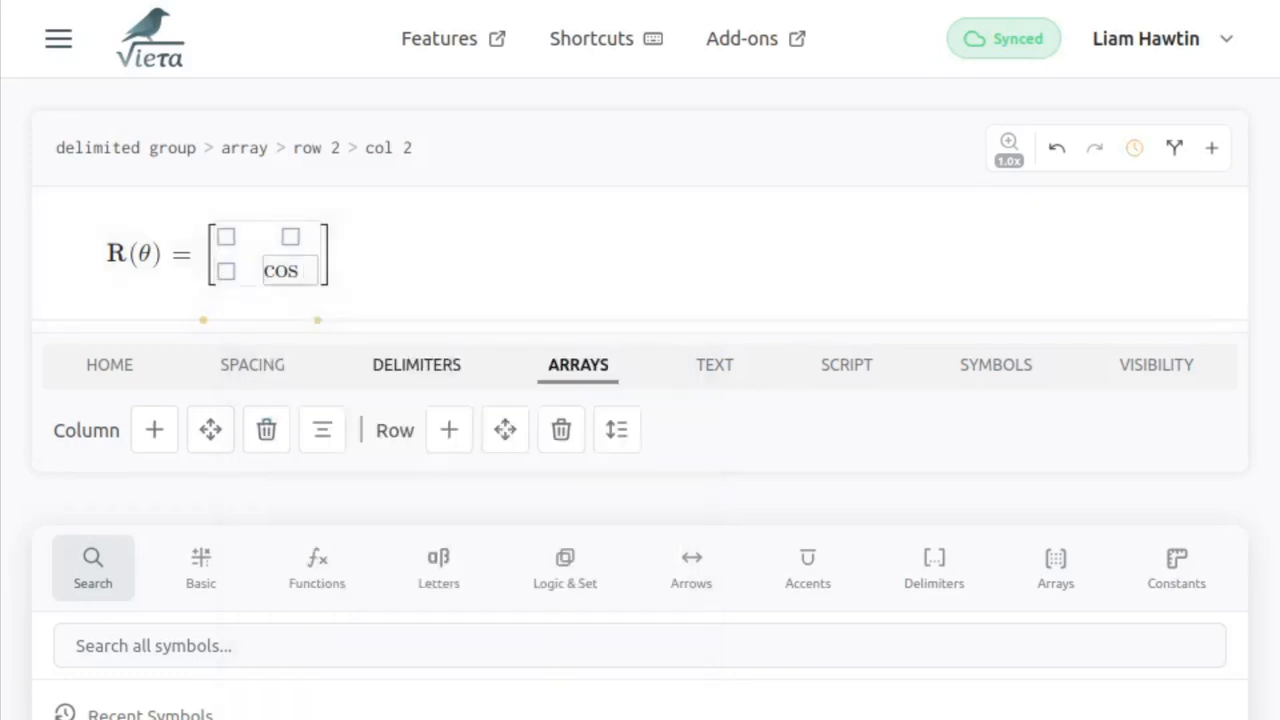
# - Move the row containing cos up and its column left, back to the matrix's first cell
pyautogui.hotkey('ctrl', 'k')
pyautogui.write('move up')
pyautogui.press('Return')
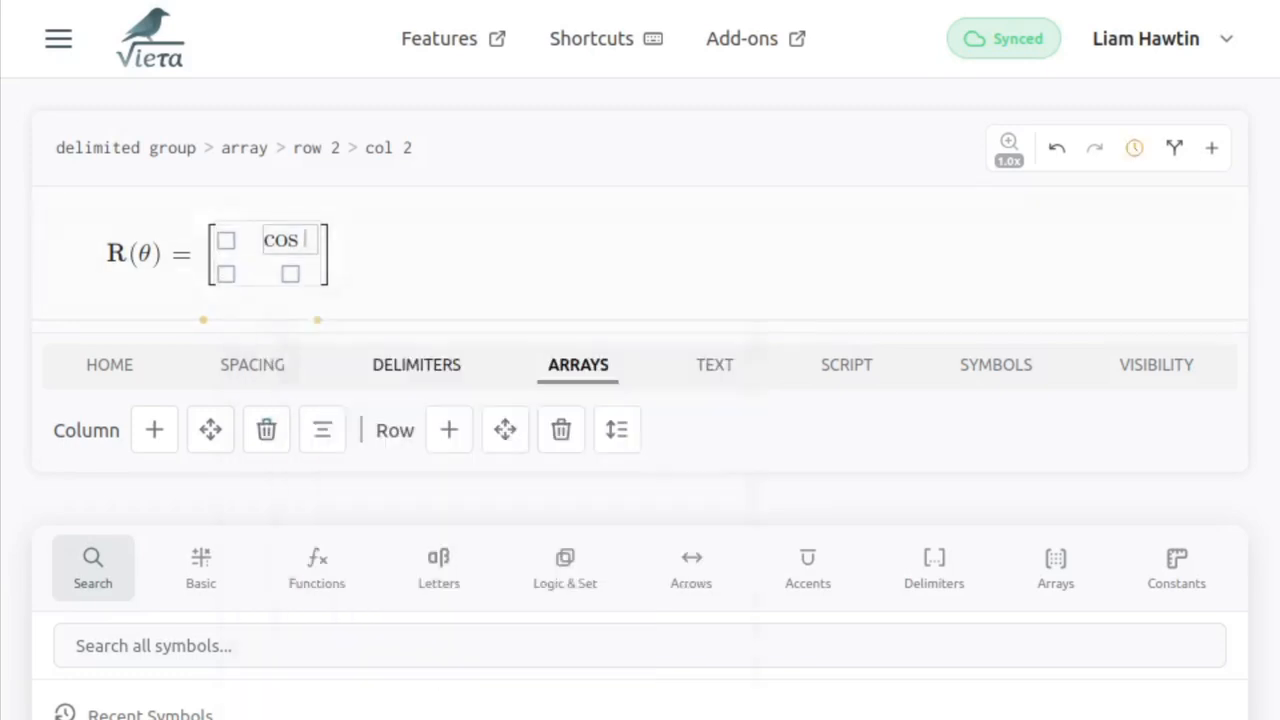
pyautogui.hotkey('ctrl', 'k')
pyautogui.write('move lef')
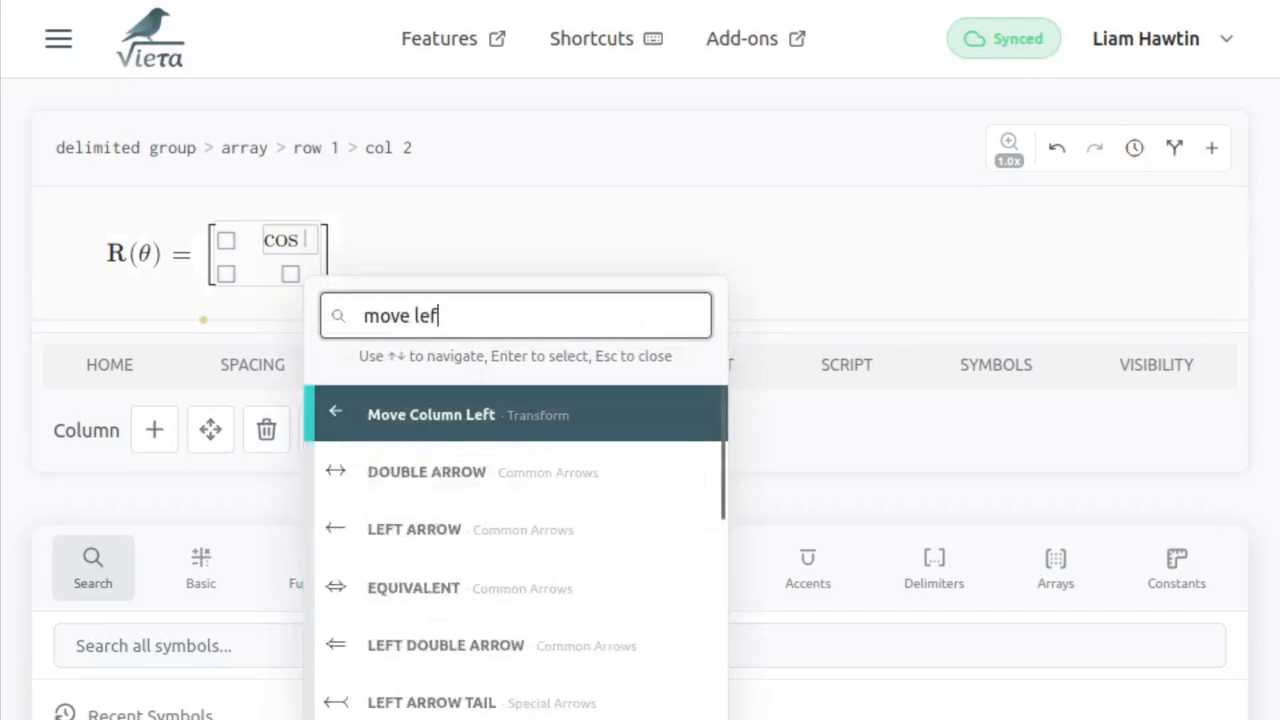
pyautogui.press('Return')
# - Enter sin in row 1 column 2, cos in row 2 column 2 and −sin in row 2 column 1
pyautogui.press('Right')
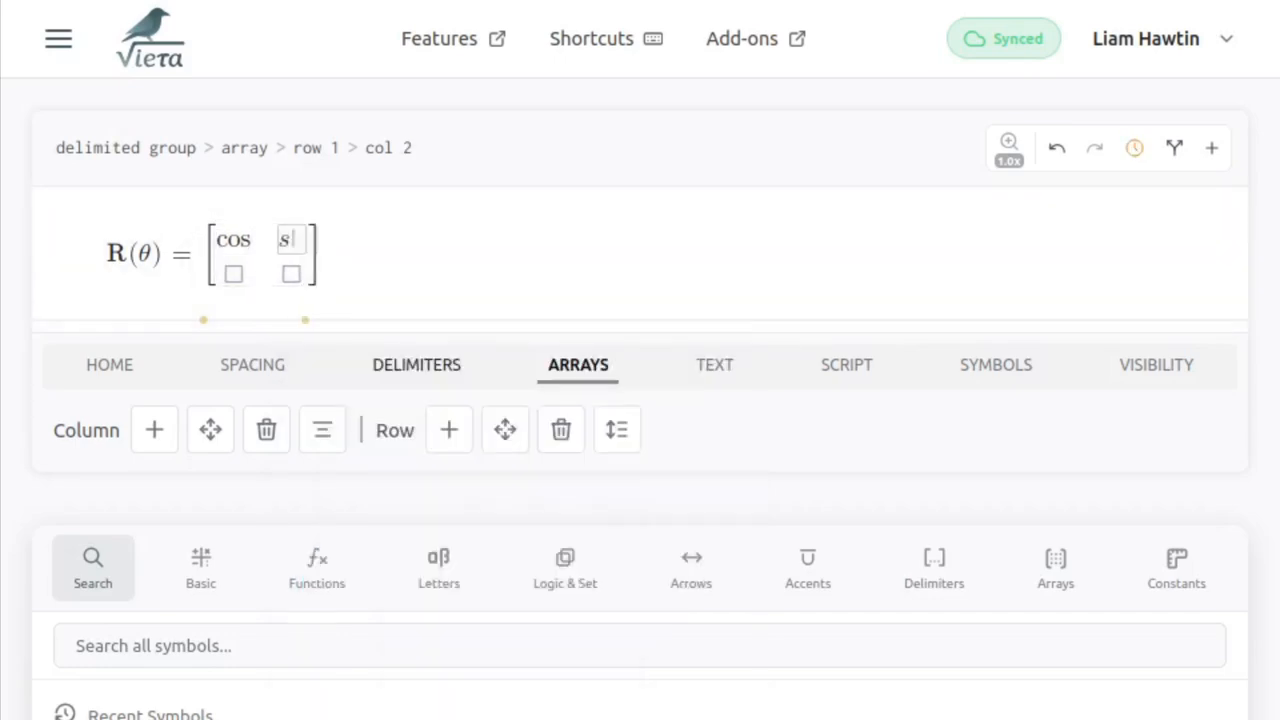
pyautogui.write('sin')
pyautogui.press('Down')
pyautogui.write('cos')
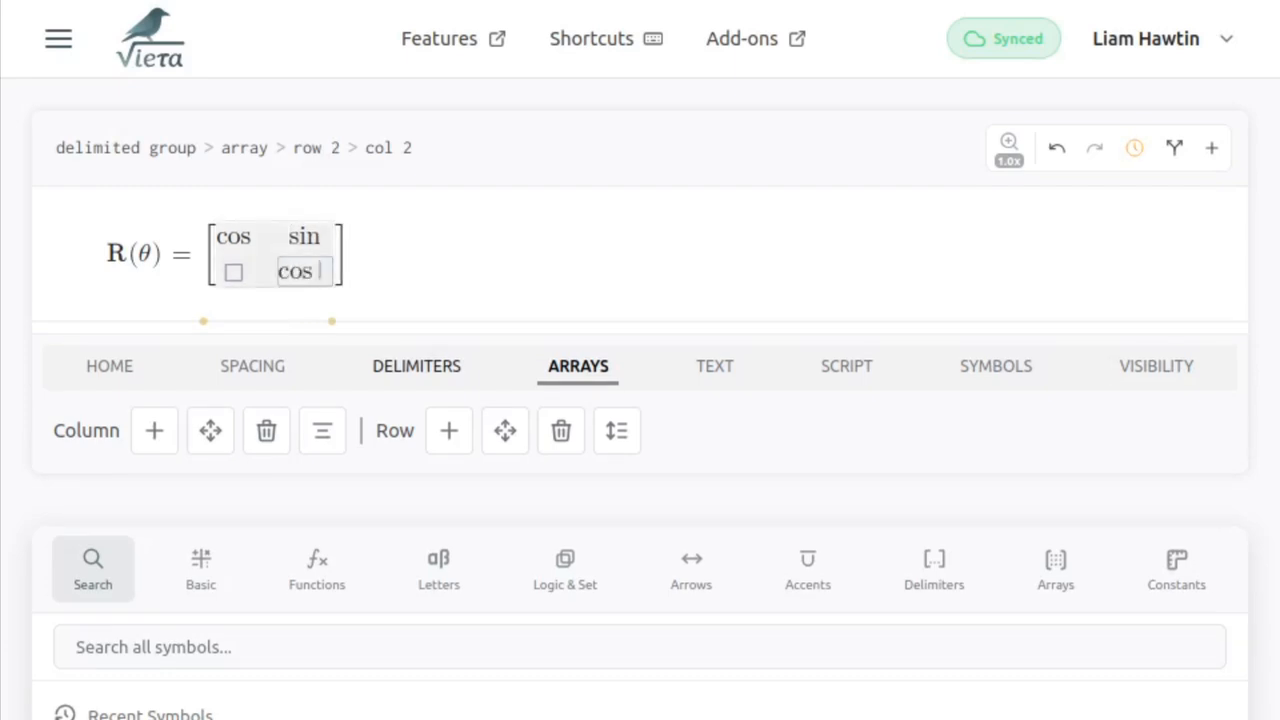
pyautogui.press('Left')
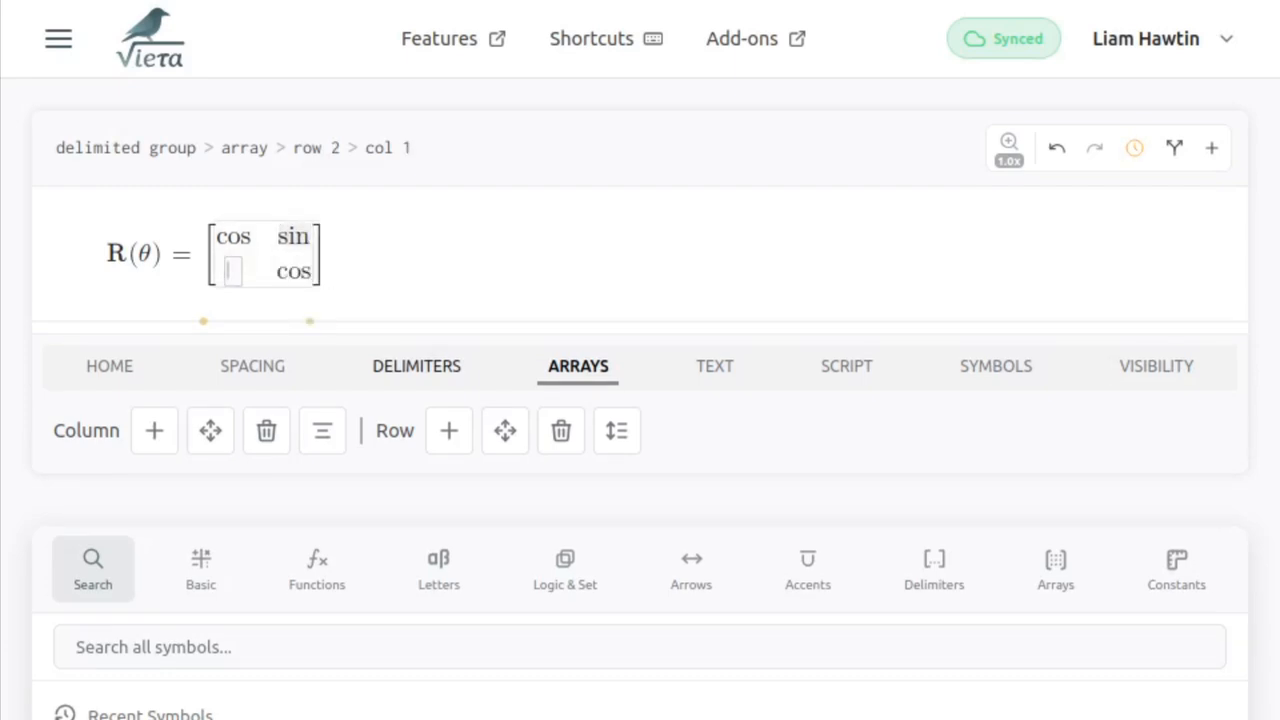
pyautogui.write('-sin')
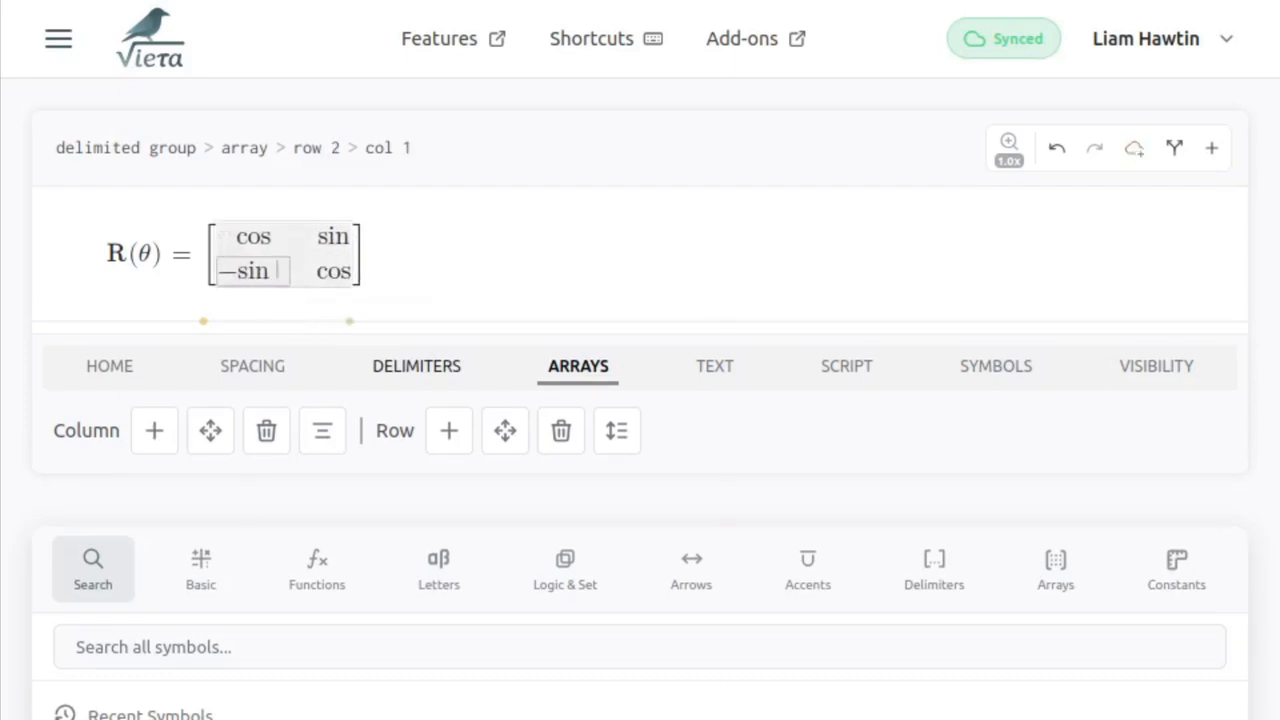
# - Insert a lowercase theta after −sin in the matrix's second row
pyautogui.press('\\')
pyautogui.write('th')
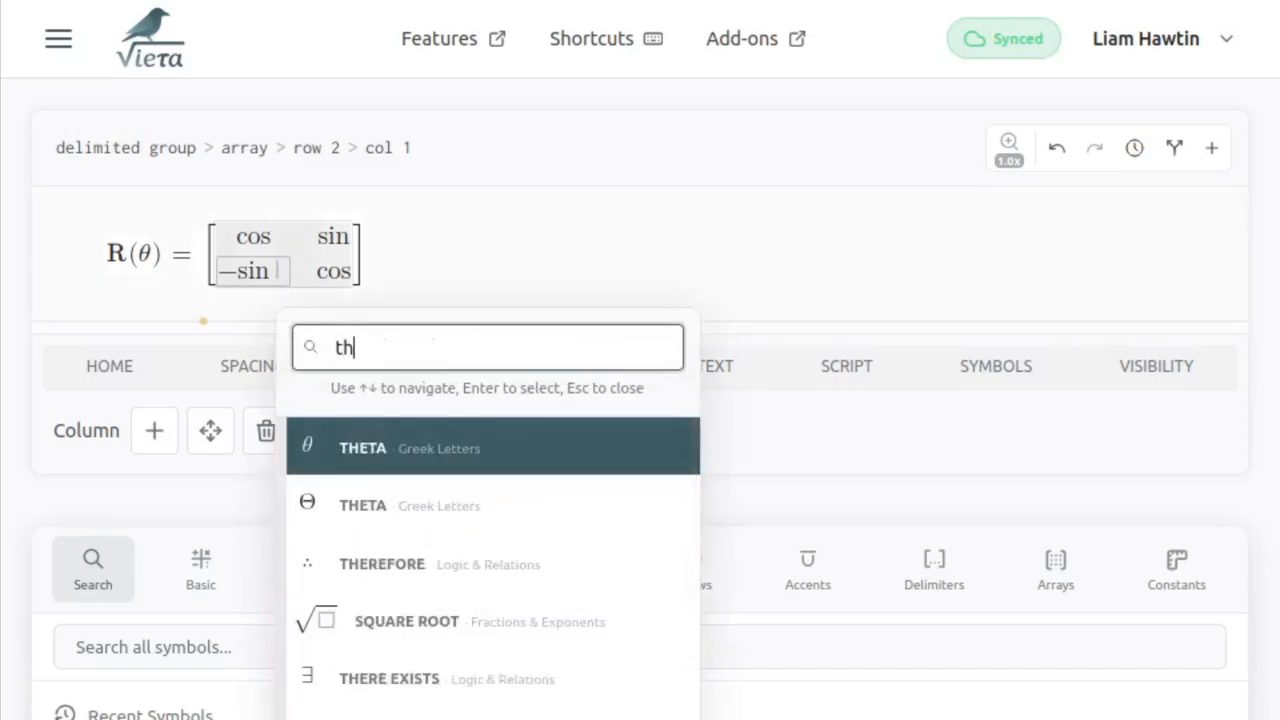
pyautogui.press('Return')
# - Copy the theta and paste it after the functions in the other three matrix cells
pyautogui.hotkey('ctrl', 'c')
pyautogui.press('Up')
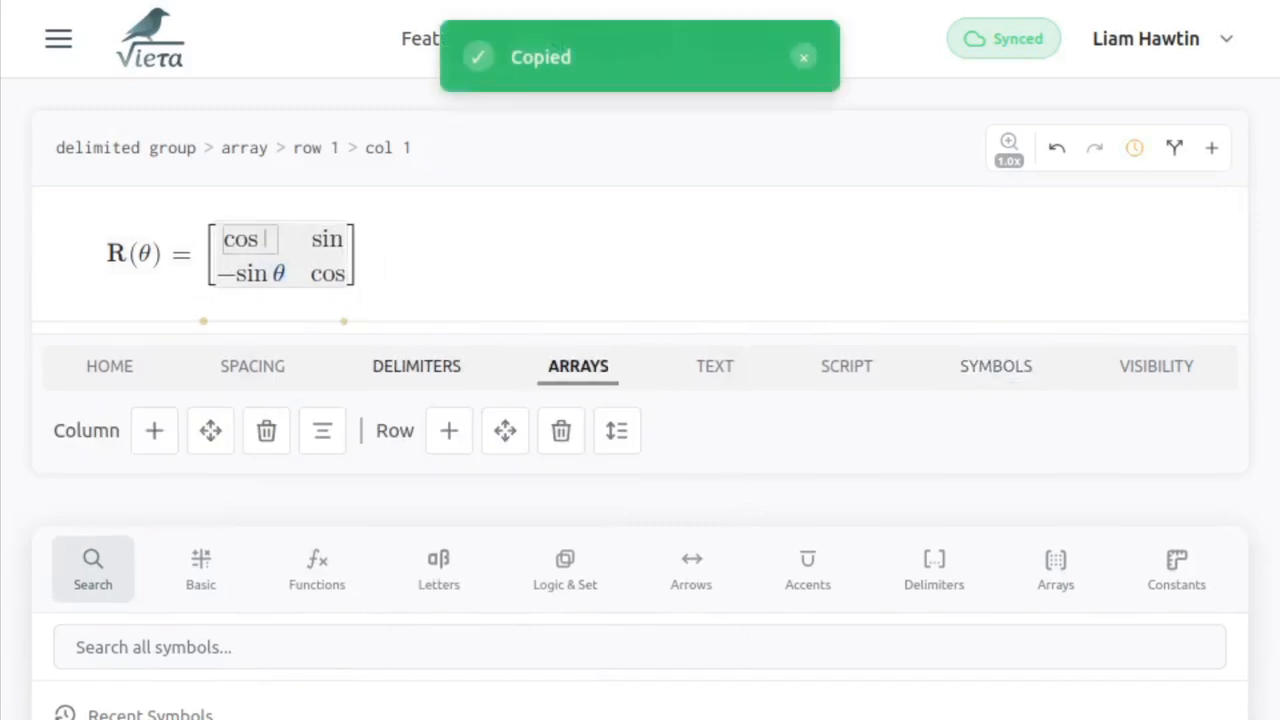
pyautogui.hotkey('ctrl', 'v')
pyautogui.press('Right')
pyautogui.hotkey('ctrl', 'v')
pyautogui.press('Down')
pyautogui.hotkey('ctrl', 'v')
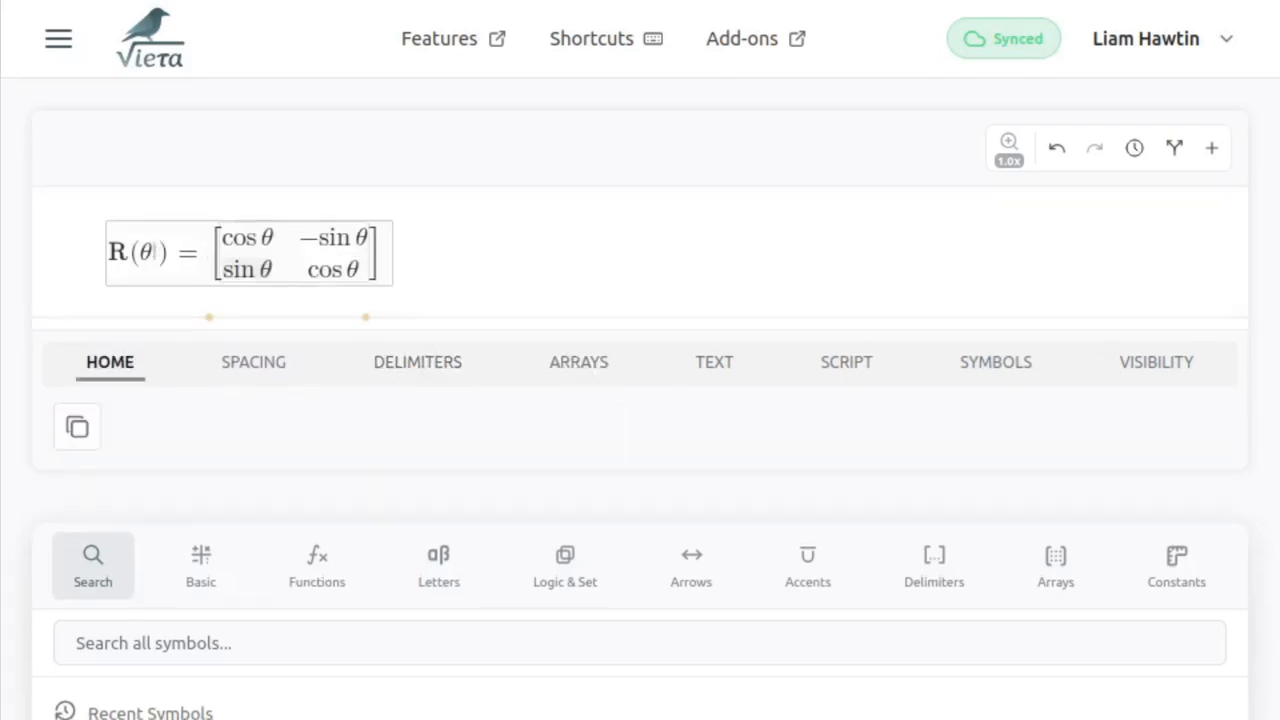
# - Add the subscript x to the bold R and place the cursor in the matrix's first cell
pyautogui.write('_')
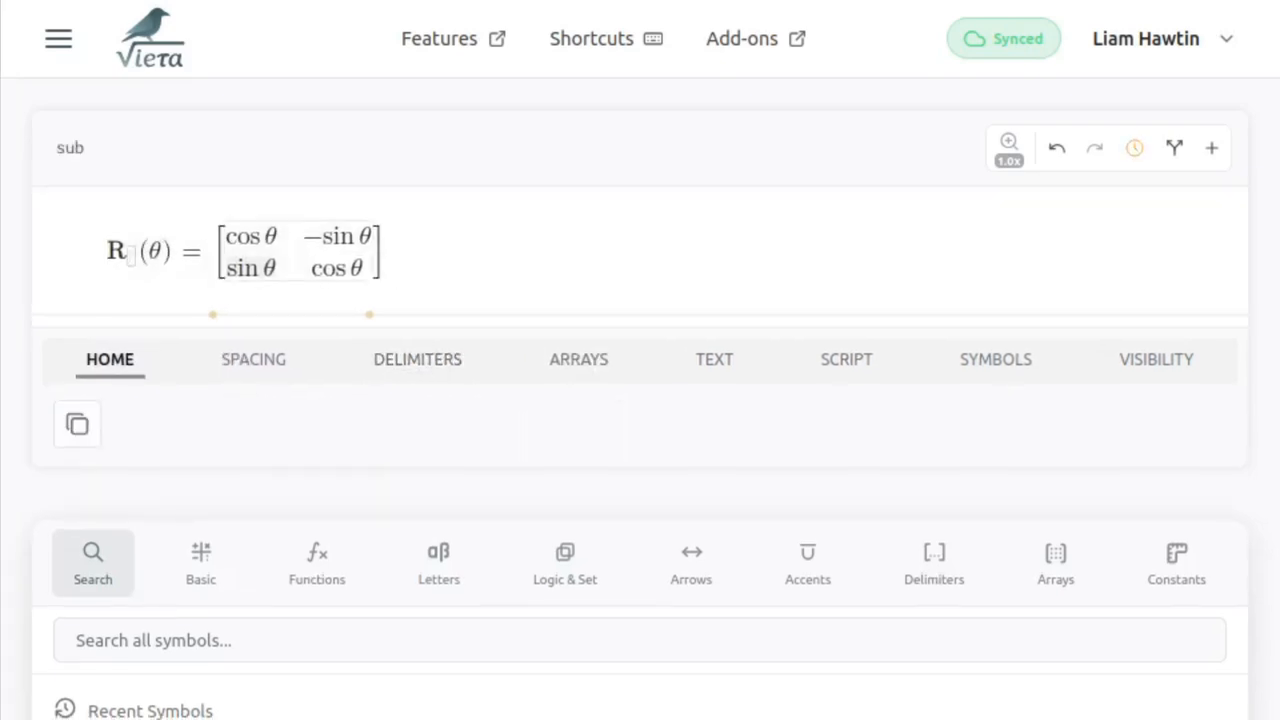
pyautogui.write('x')
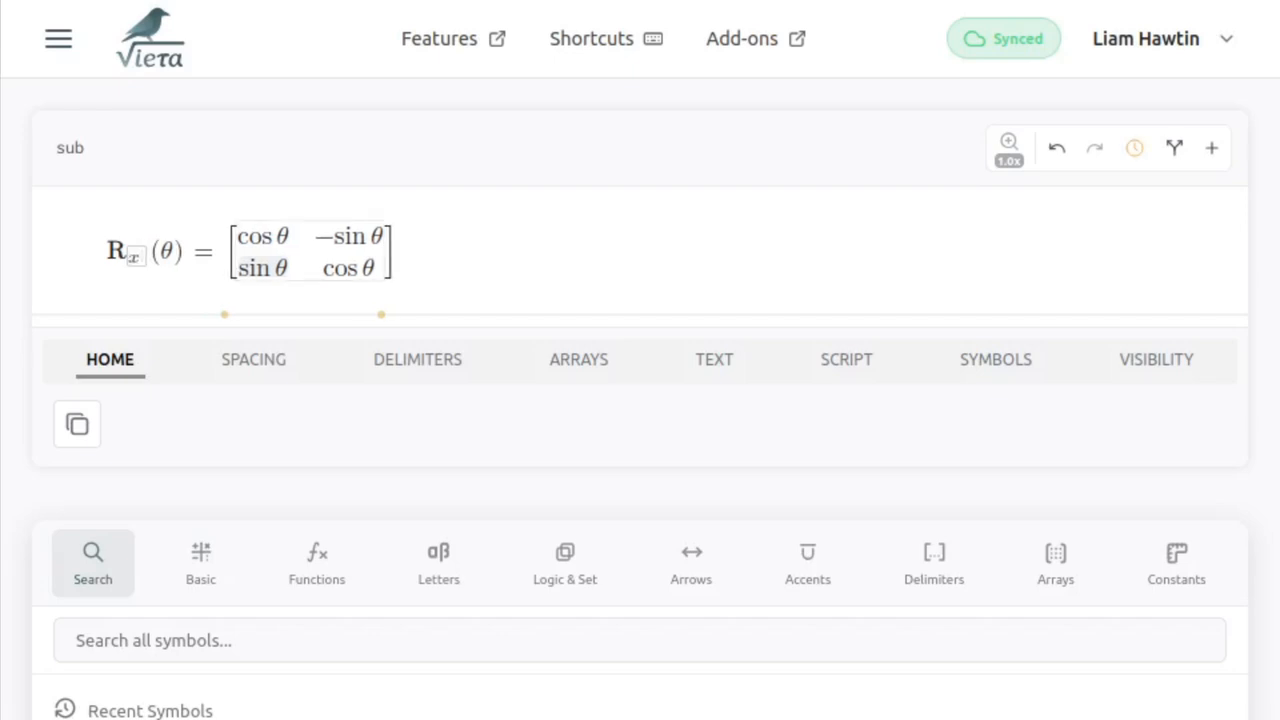
pyautogui.press('Right')
pyautogui.press('Right')
pyautogui.press('Right')
pyautogui.press('Right')
pyautogui.press('Right')
pyautogui.press('Right')
pyautogui.press('Right')
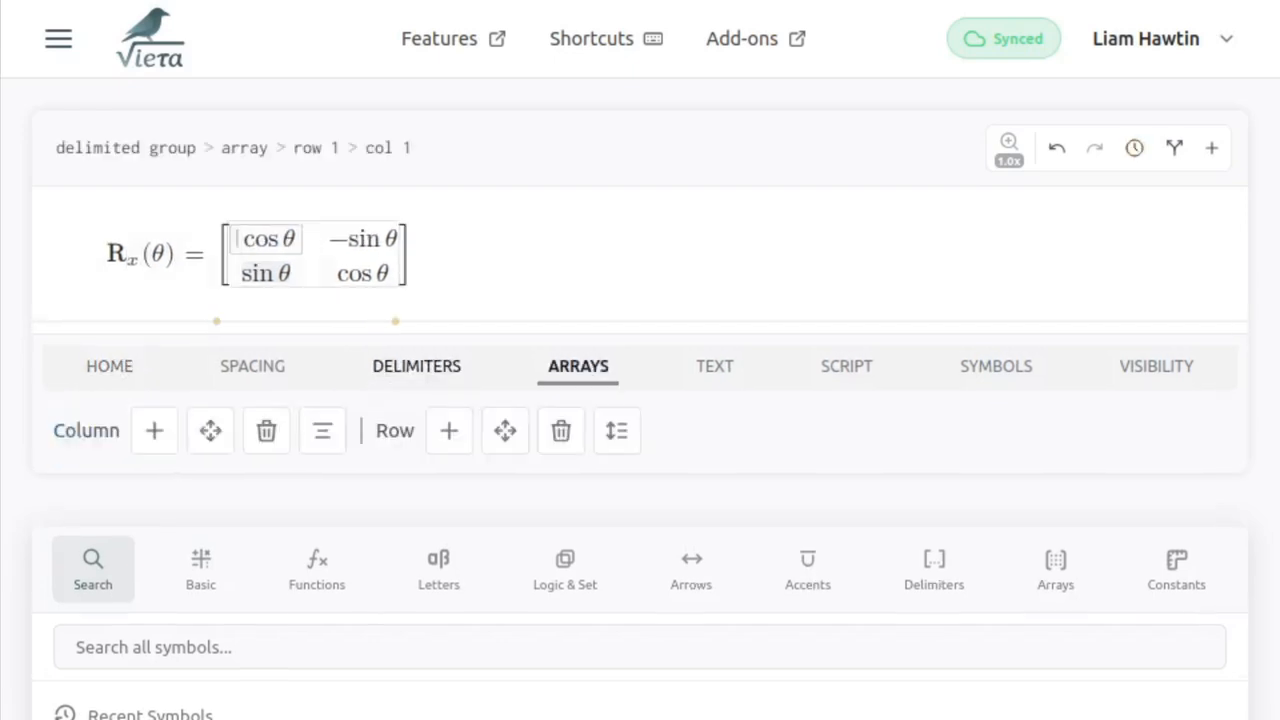
# - Add an empty row above the matrix's first row and an empty column left of its first column
pyautogui.press('\\')
pyautogui.write('new ')
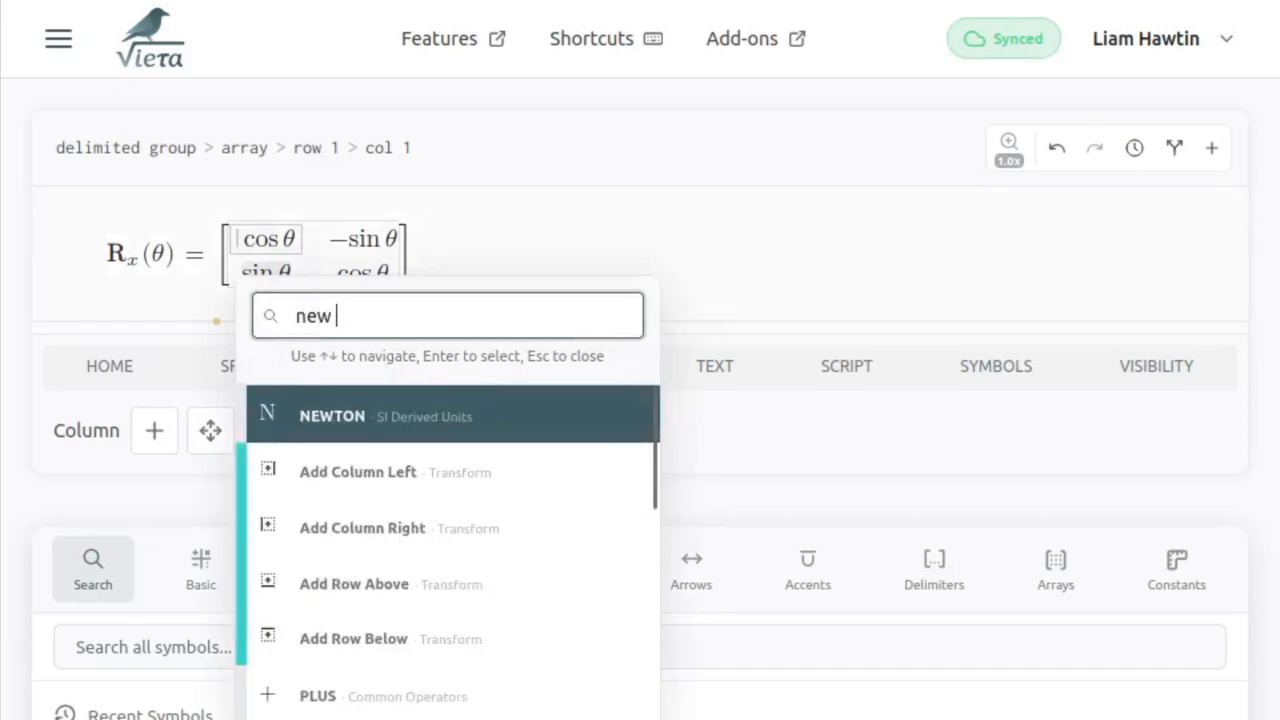
pyautogui.write('top')
pyautogui.press('Return')
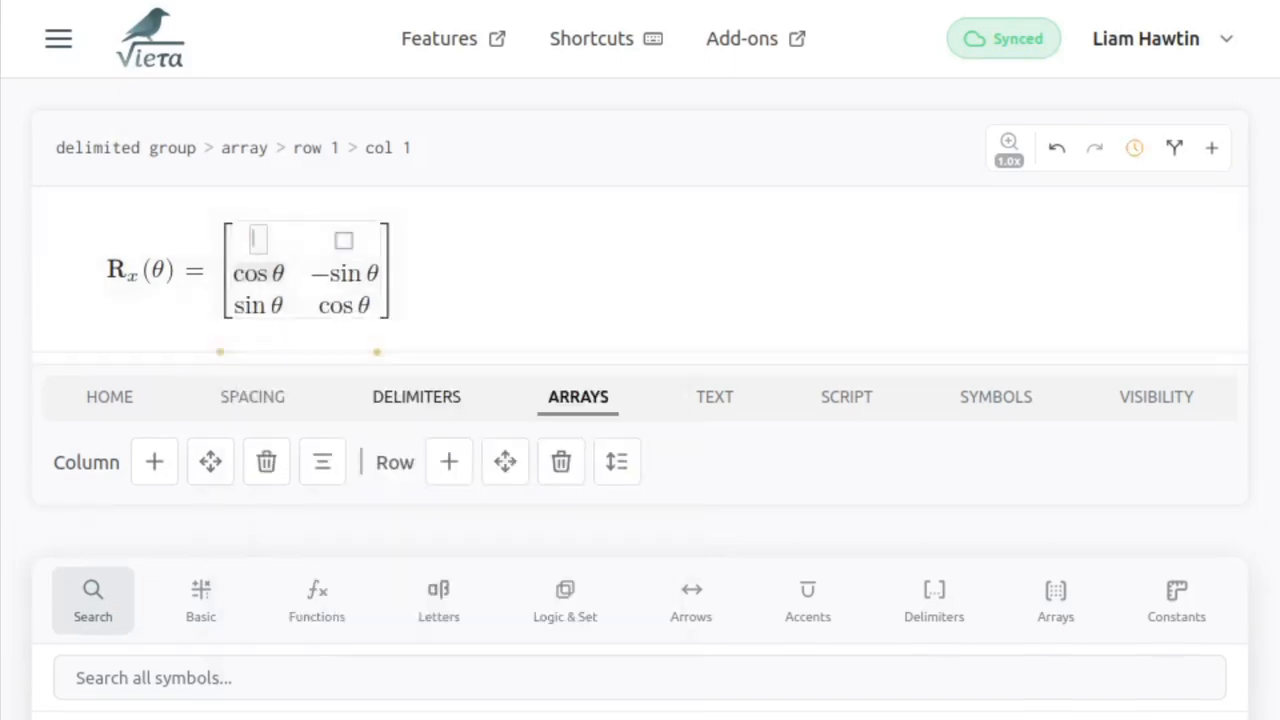
pyautogui.press('\\')
pyautogui.write('new left')
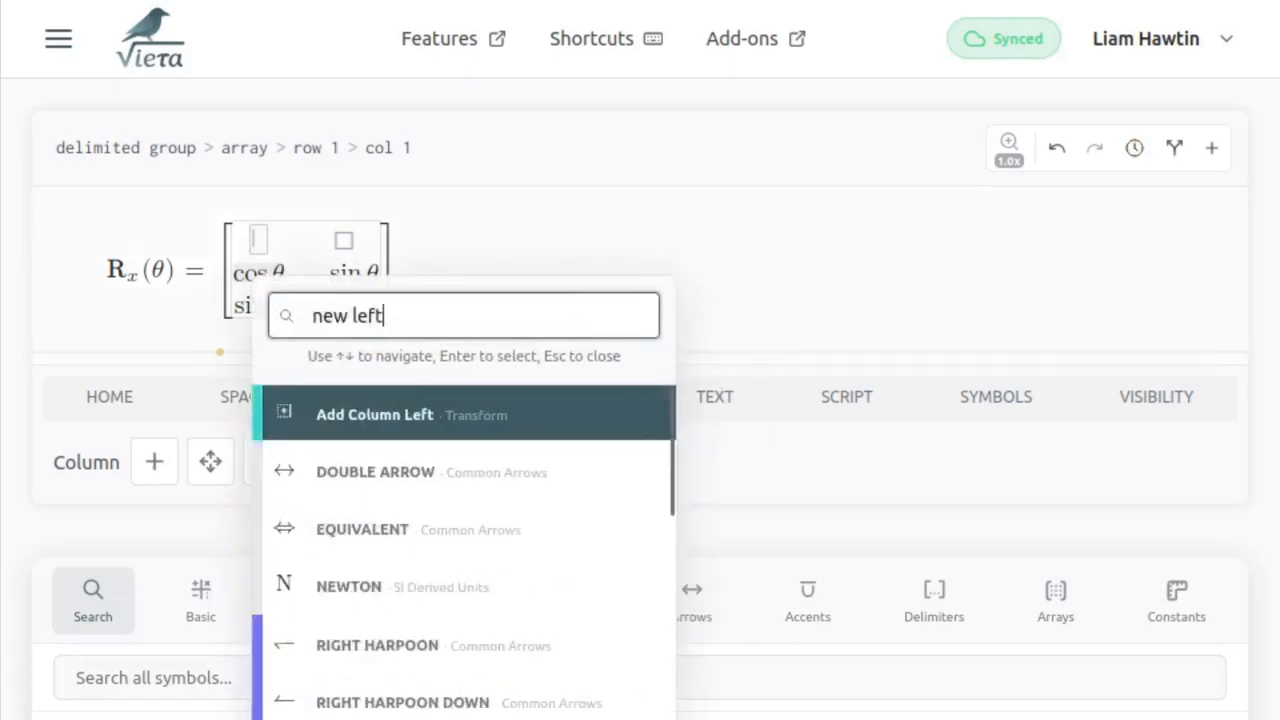
pyautogui.press('Return')
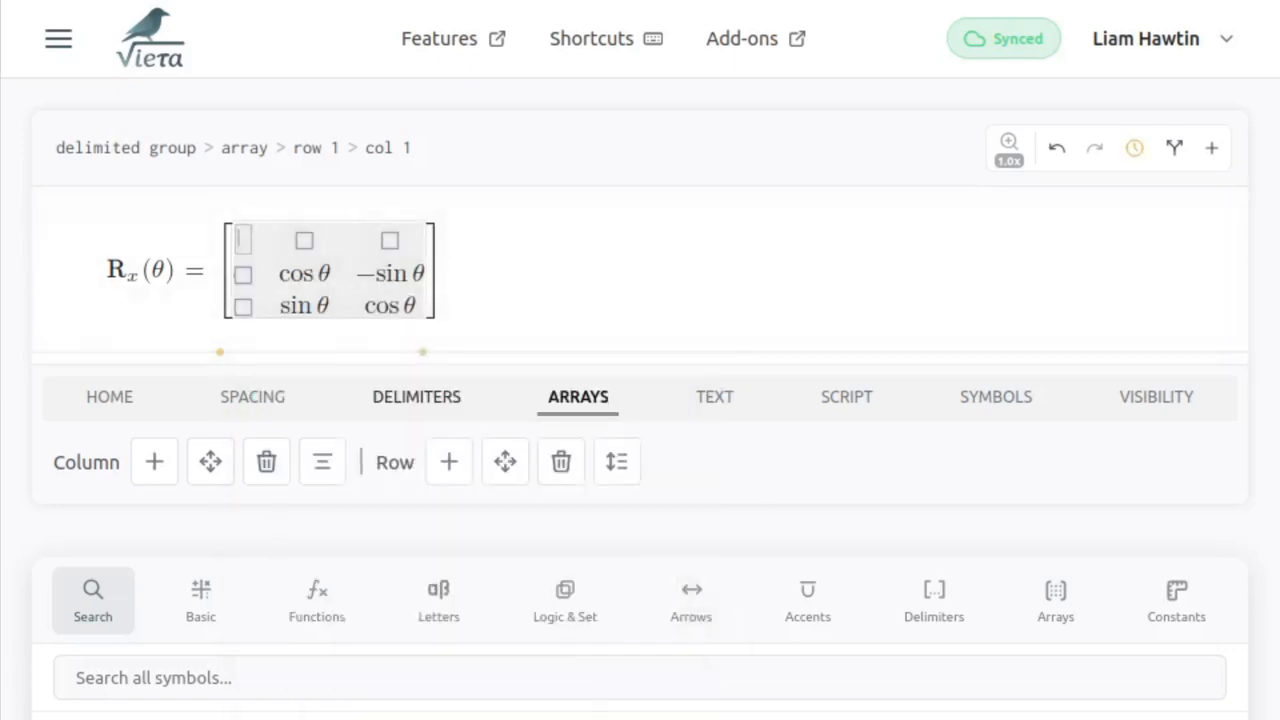
# - Fill the matrix's new first row with 1, 0 and 0
pyautogui.write('1')
pyautogui.press('Right')
pyautogui.write('0')
pyautogui.press('Right')
pyautogui.write('0')
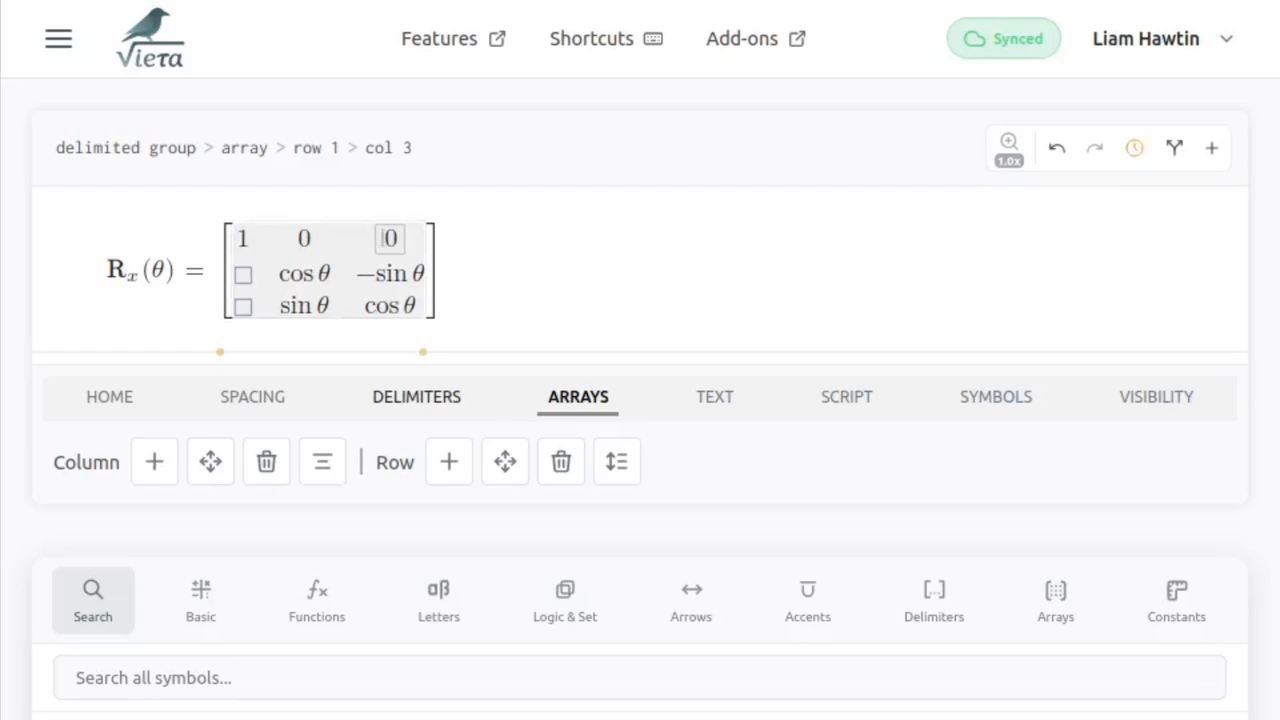
# - Enter 0 in the second and third rows of the matrix's first column
pyautogui.press('Left')
pyautogui.press('Left')
pyautogui.press('Down')
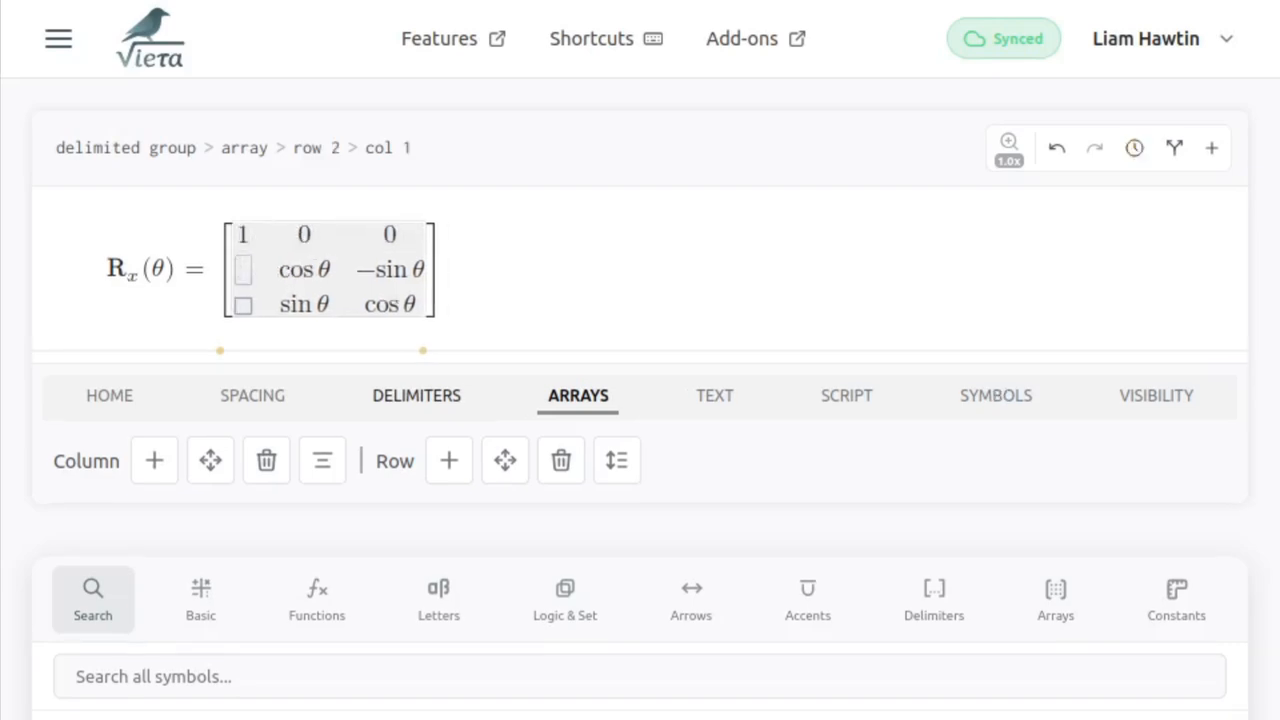
pyautogui.write('0')
pyautogui.press('Down')
pyautogui.write('0')
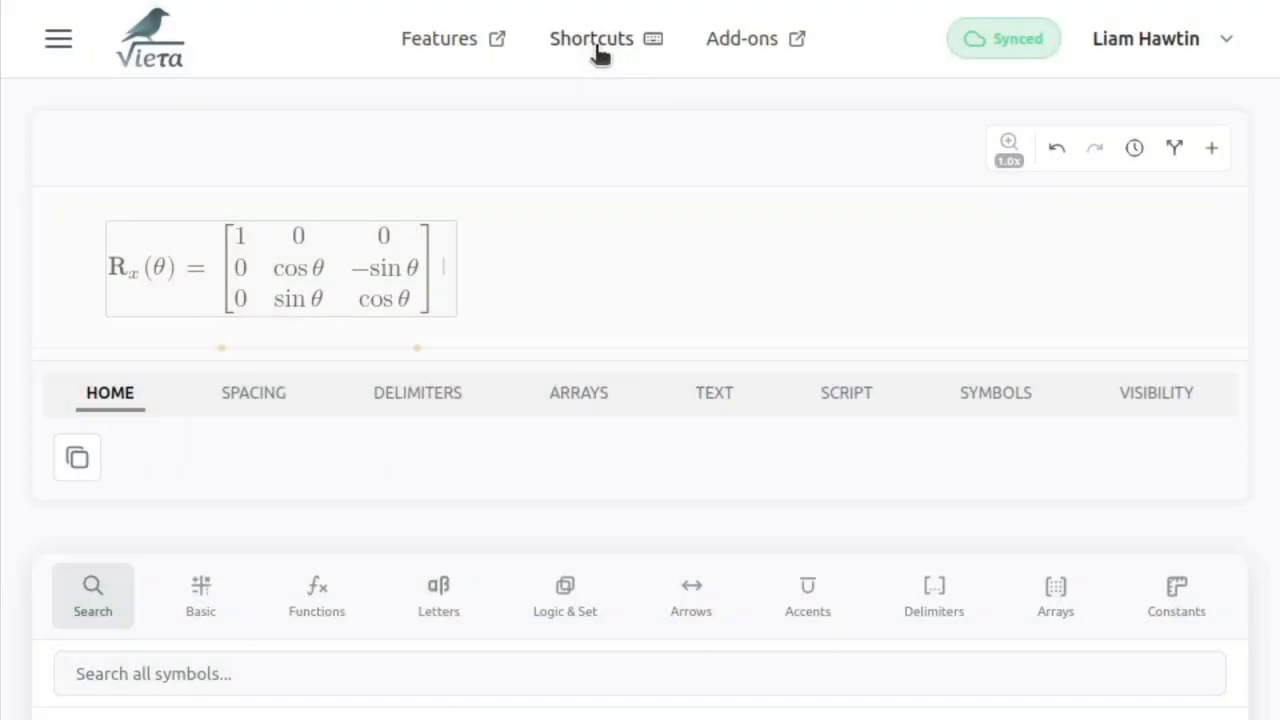
# - View the list of keyboard shortcuts and close it again
pyautogui.click(597, 45)
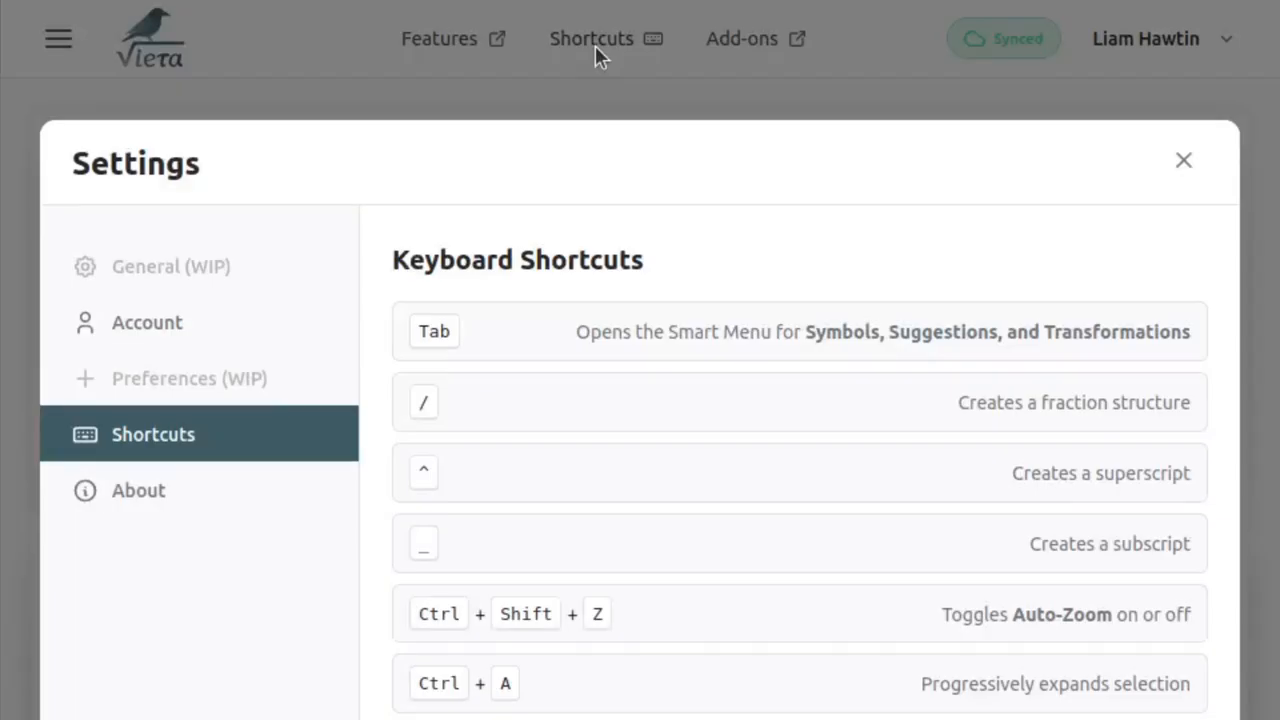
pyautogui.click(567, 90)
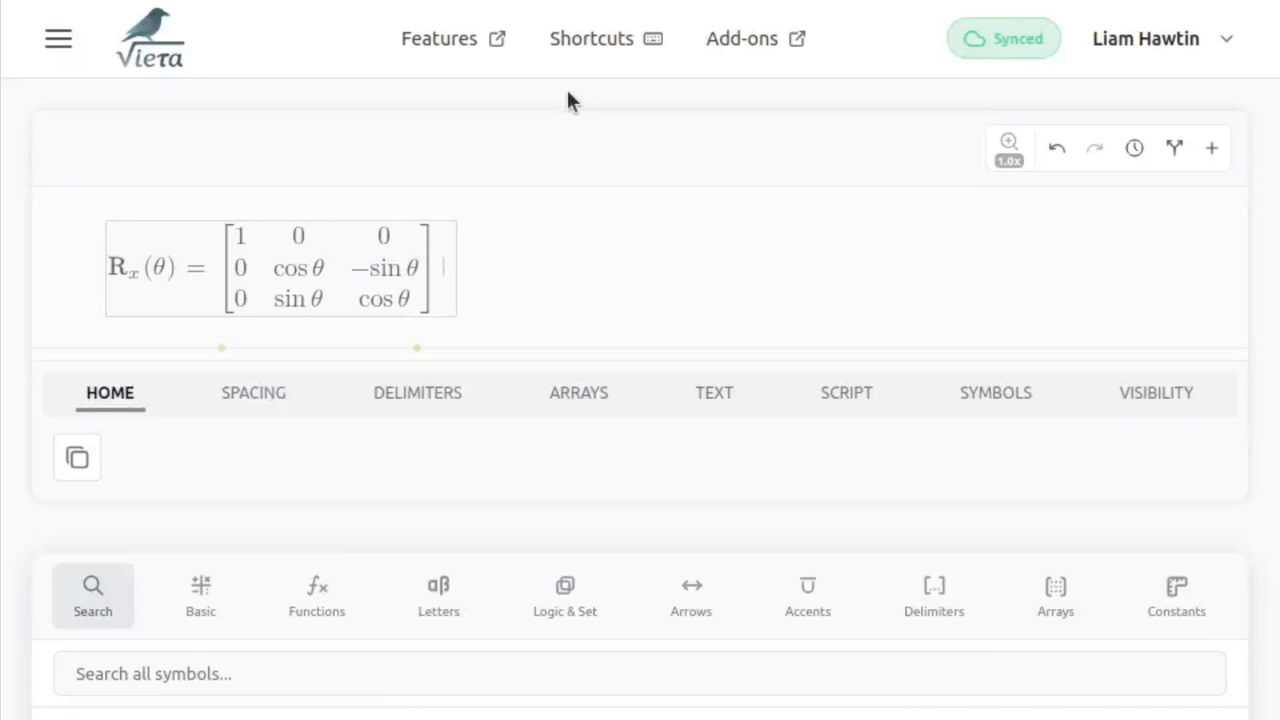